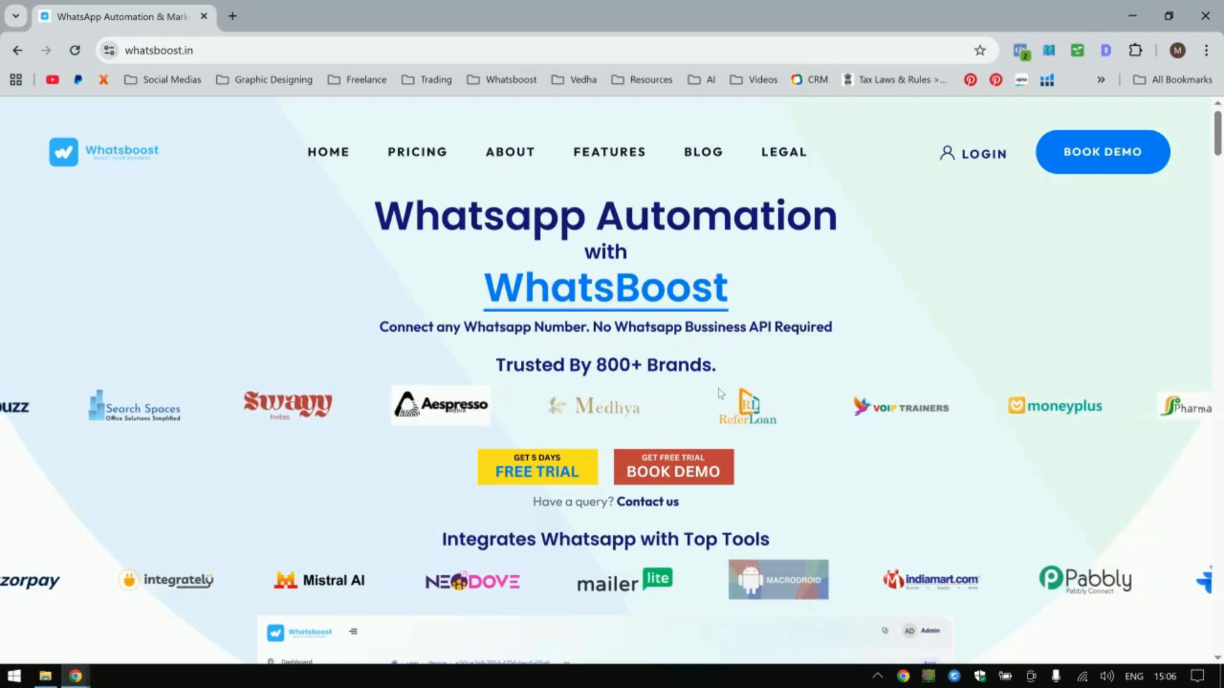
Open the free trial sign-up form and autofill the name, e-mail, phone and password fields from a saved profile.
{"action": "left_click", "coordinate": [534, 474]}
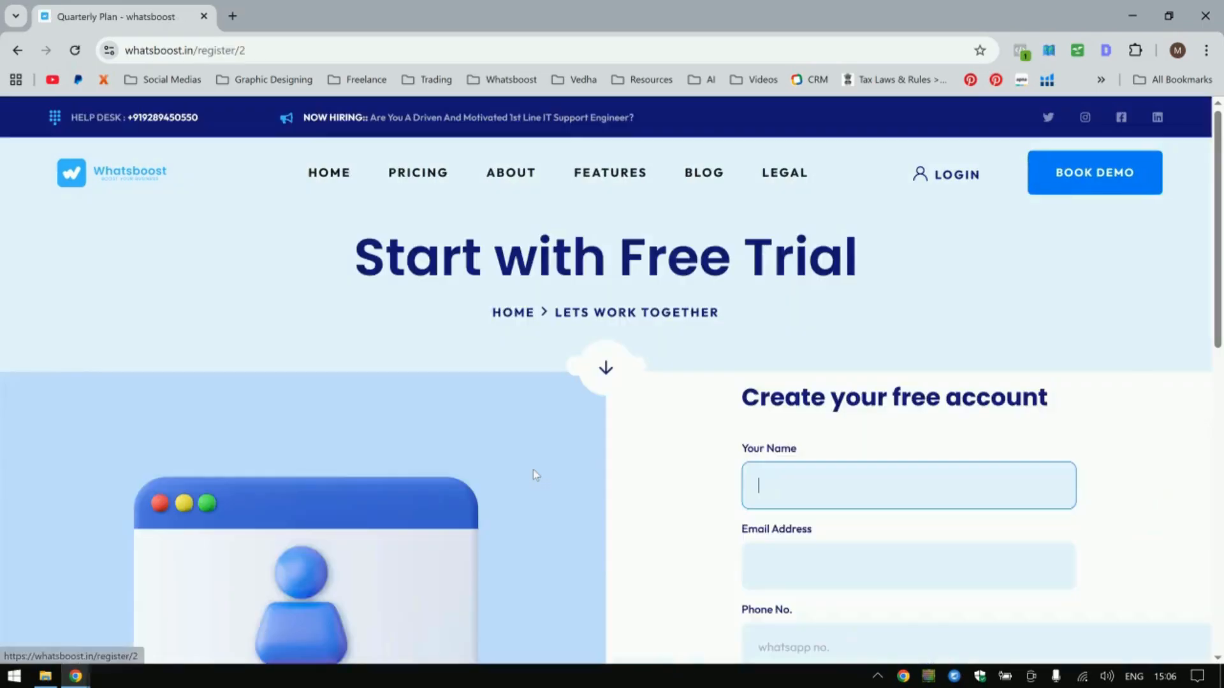
{"action": "scroll", "coordinate": [612, 454], "scroll_direction": "down", "scroll_amount": 3}
{"action": "left_click", "coordinate": [801, 245]}
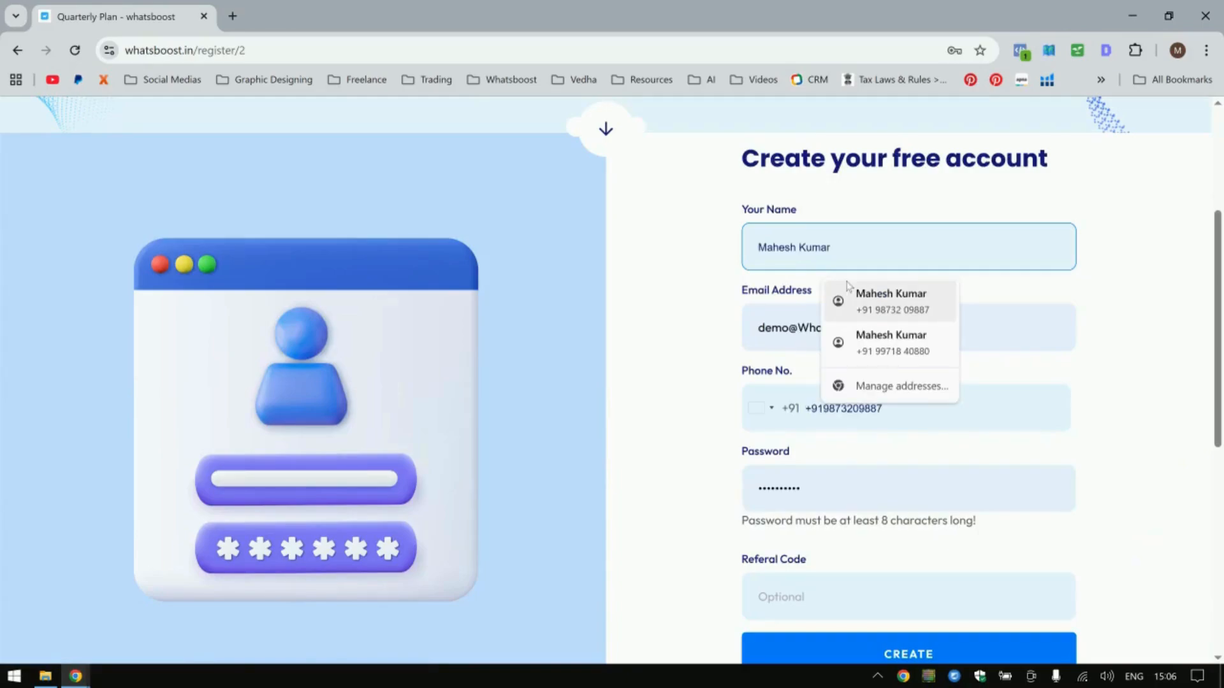
{"action": "left_click", "coordinate": [860, 299]}
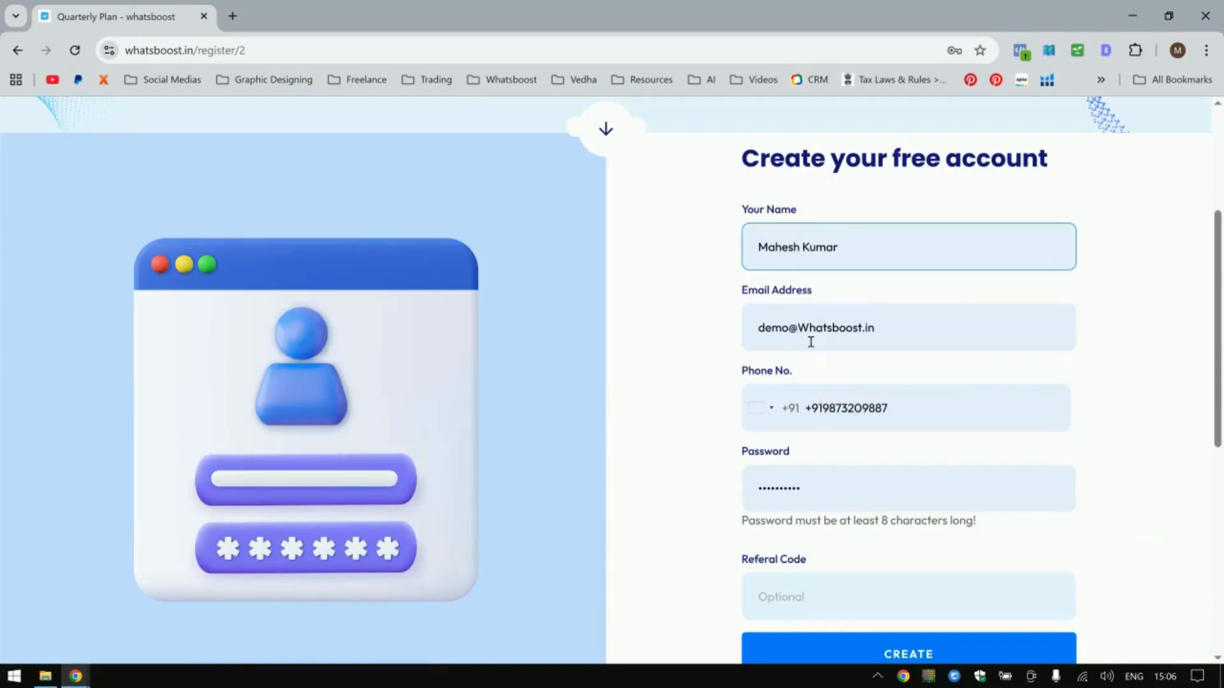
Remove the duplicated +91 country code from the phone number field.
{"action": "left_click", "coordinate": [757, 332]}
{"action": "left_click", "coordinate": [897, 415]}
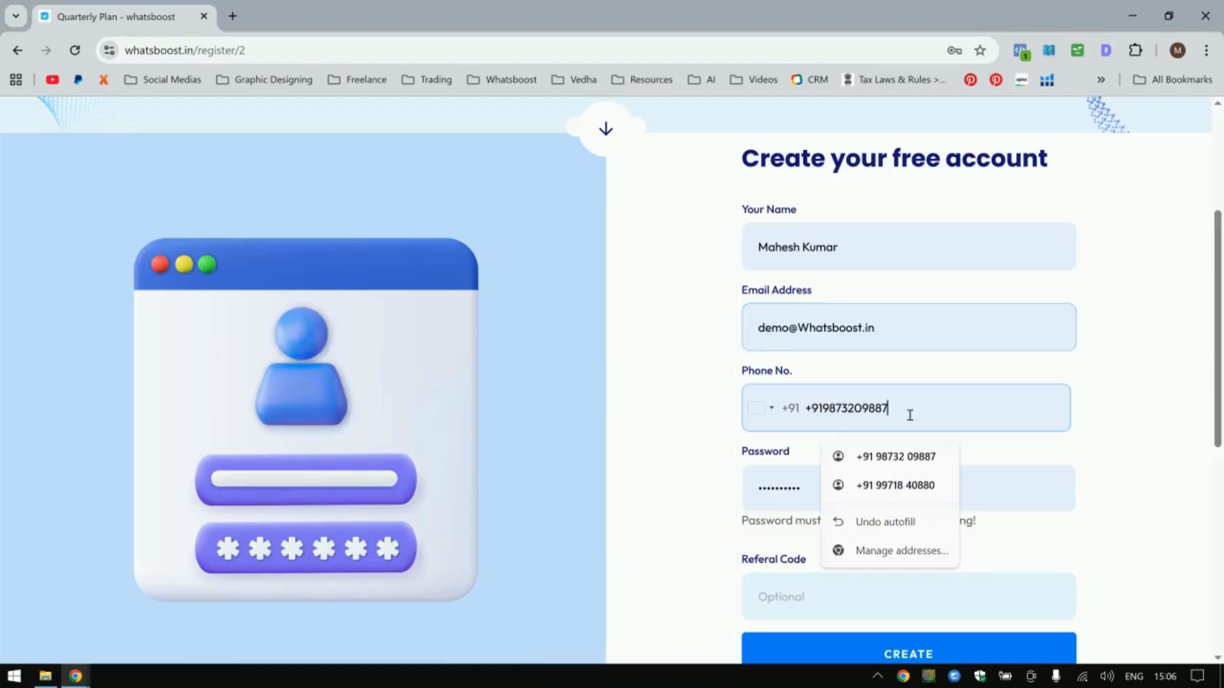
{"action": "left_click_drag", "start_coordinate": [899, 415], "coordinate": [826, 412]}
{"action": "left_click", "coordinate": [819, 418]}
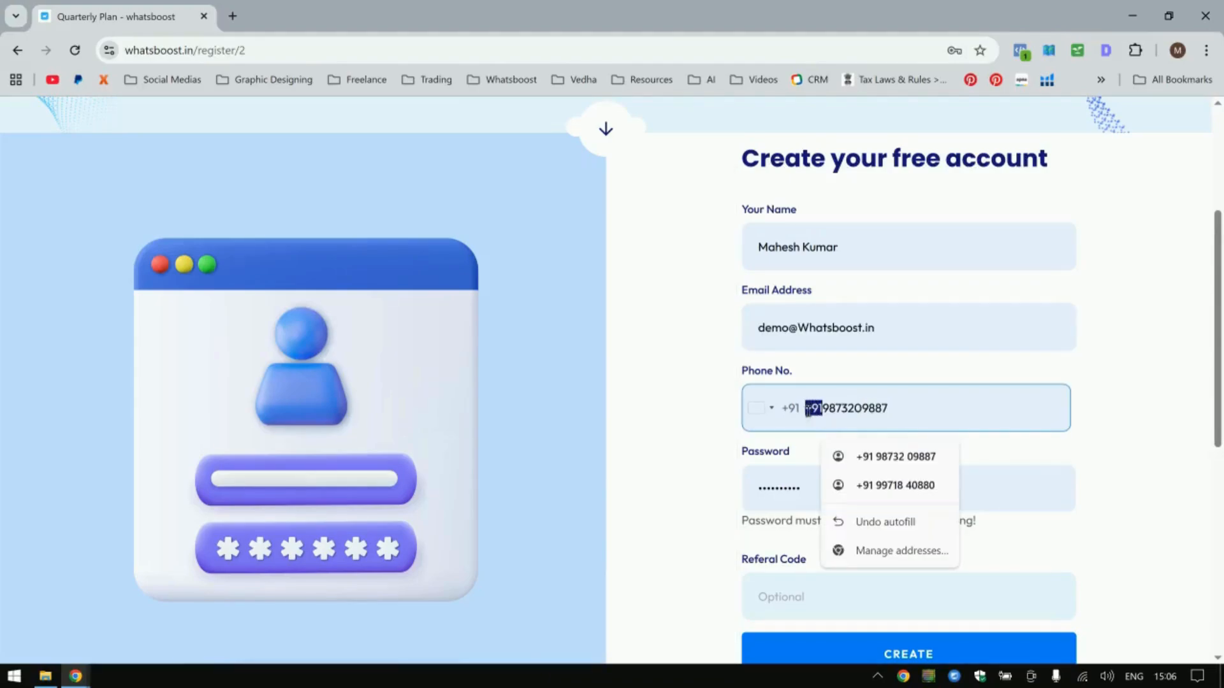
{"action": "key", "text": "BackSpace"}
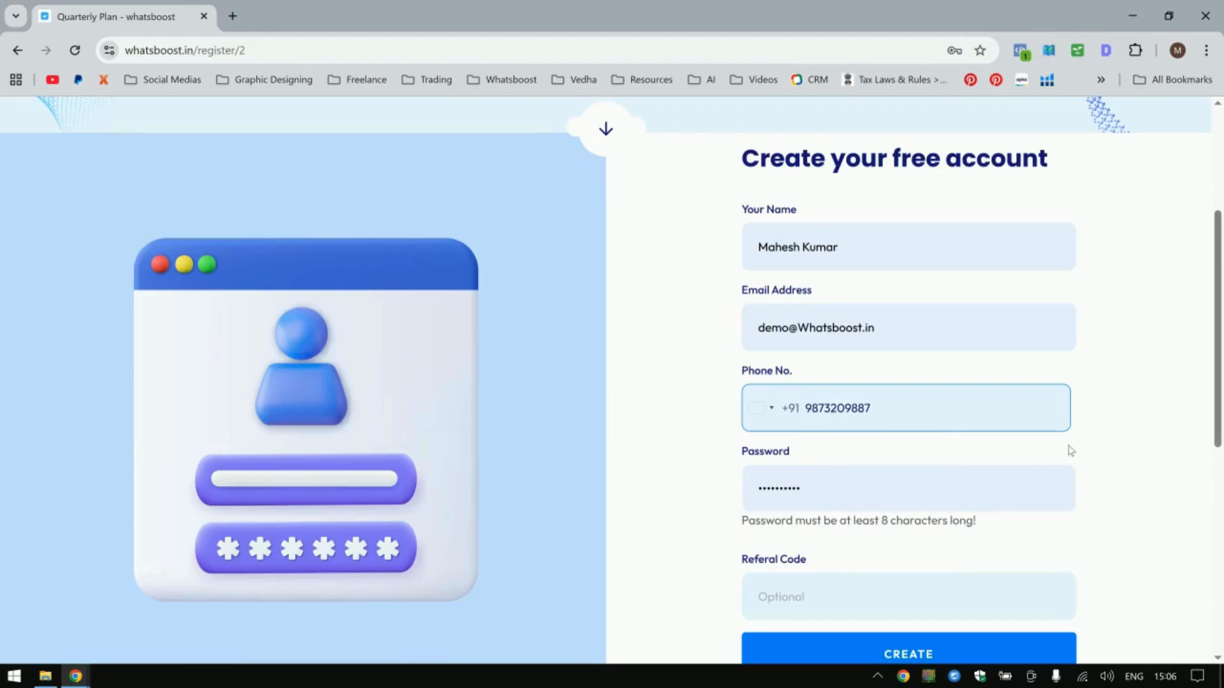
Submit the registration form to create the free account.
{"action": "left_click", "coordinate": [858, 485]}
{"action": "left_click", "coordinate": [818, 534]}
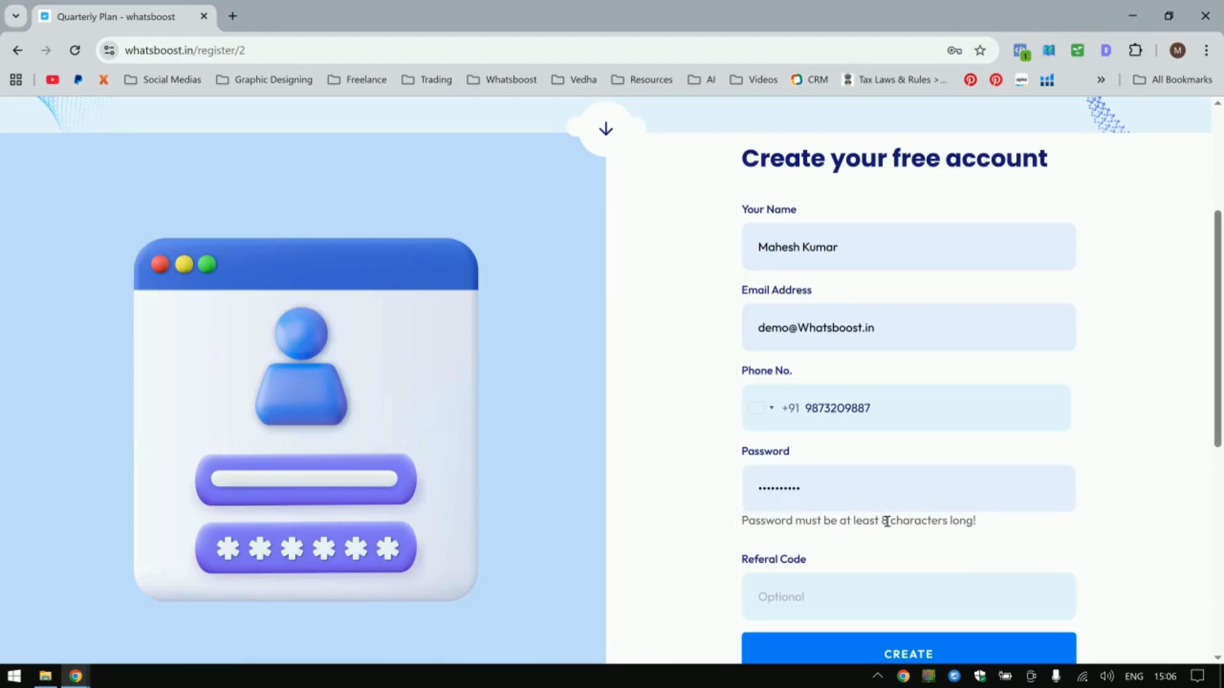
{"action": "left_click", "coordinate": [888, 541]}
{"action": "left_click", "coordinate": [918, 657]}
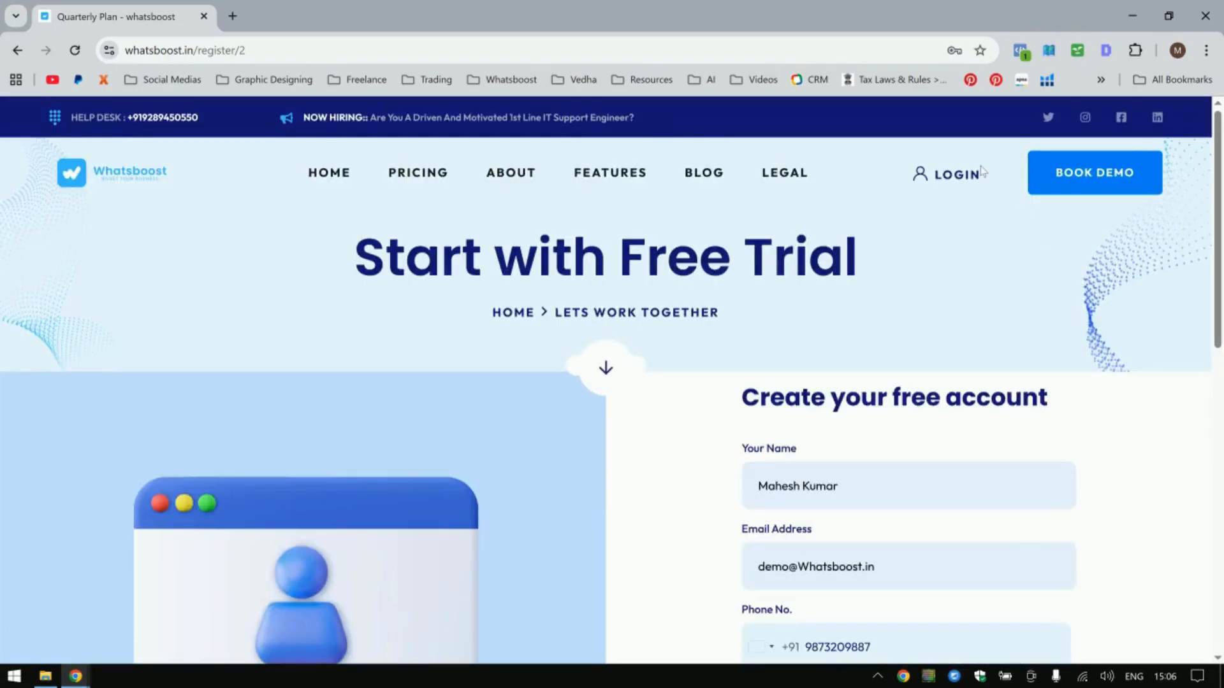
Log in to reach the account dashboard.
{"action": "left_click", "coordinate": [956, 173]}
{"action": "scroll", "coordinate": [924, 350], "scroll_direction": "down", "scroll_amount": 3}
{"action": "left_click", "coordinate": [897, 473]}
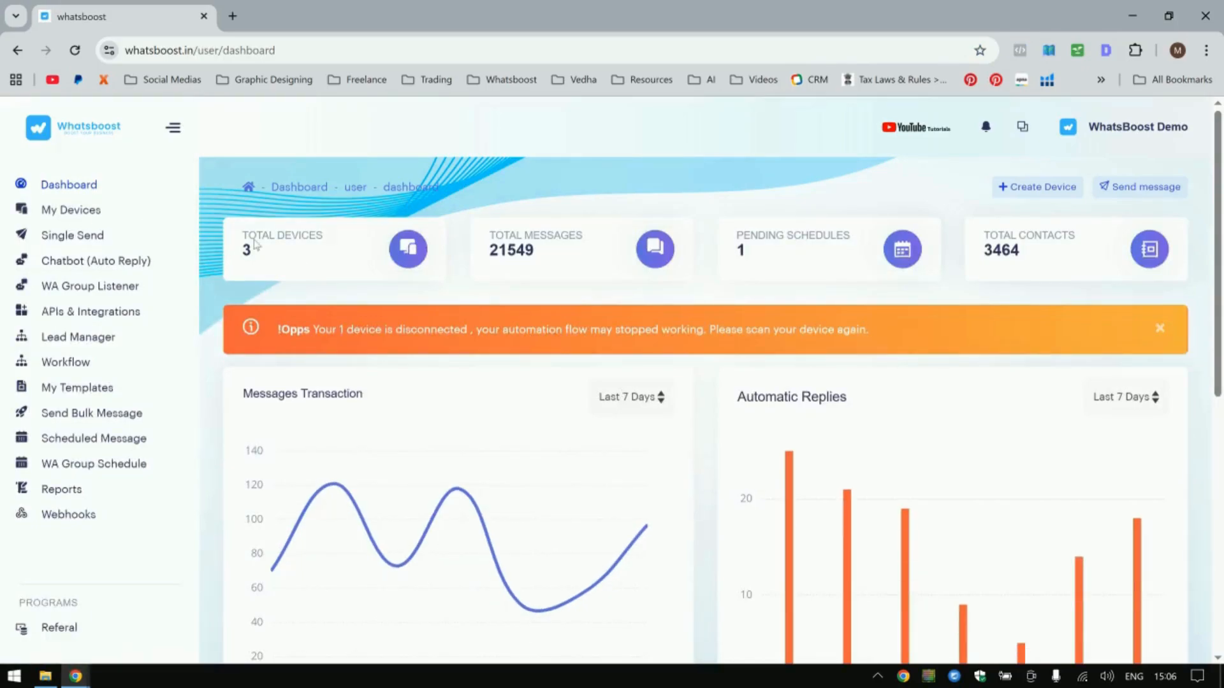
Open the device creation form under My Devices and fill the device name with the user's full name.
{"action": "left_click", "coordinate": [81, 213]}
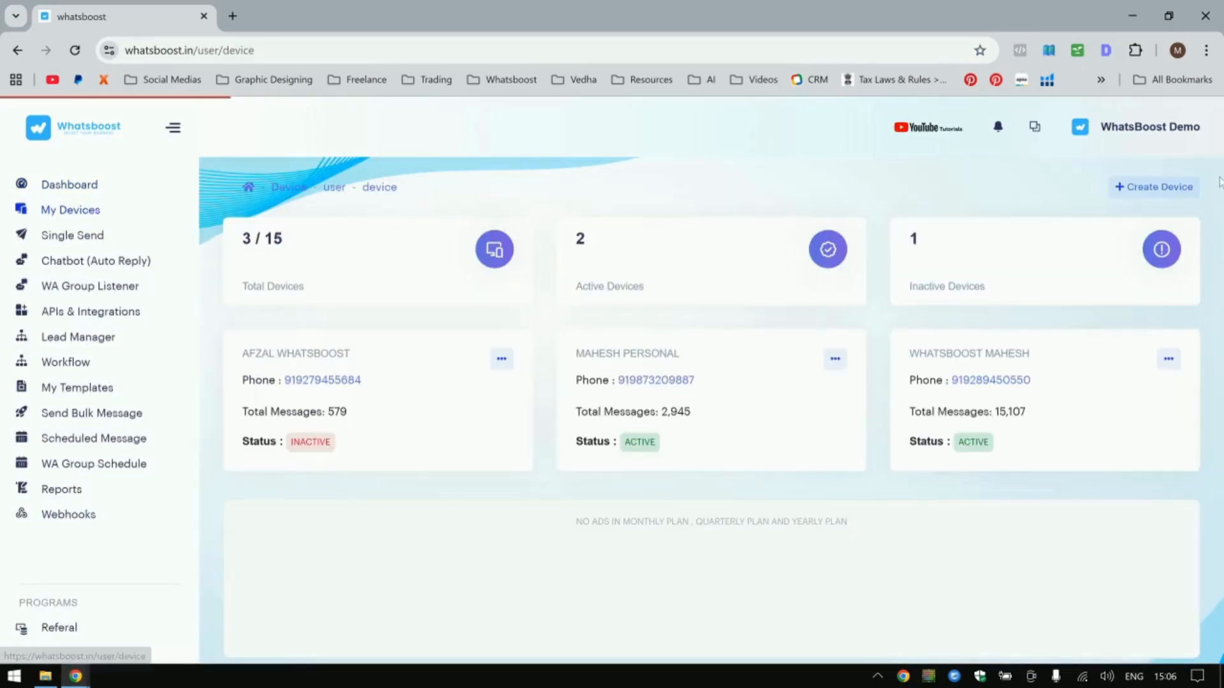
{"action": "left_click", "coordinate": [1148, 186]}
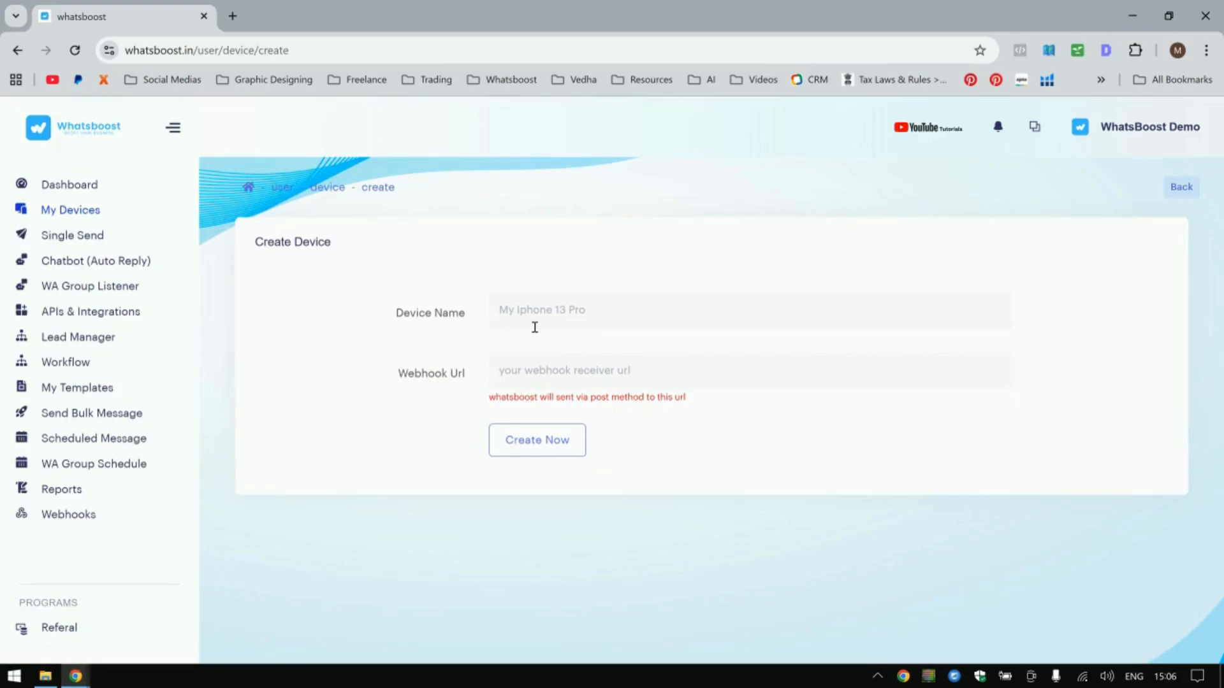
{"action": "left_click", "coordinate": [566, 315]}
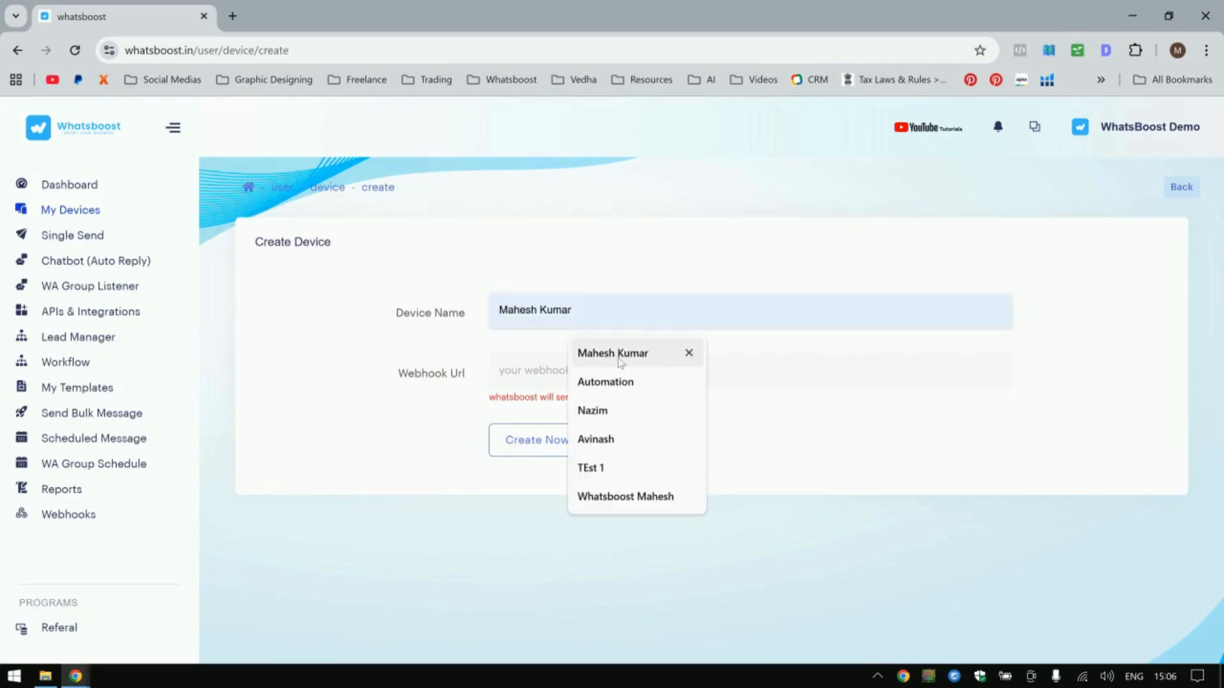
{"action": "left_click", "coordinate": [620, 355]}
Leave the webhook URL empty and create the device.
{"action": "left_click", "coordinate": [550, 381]}
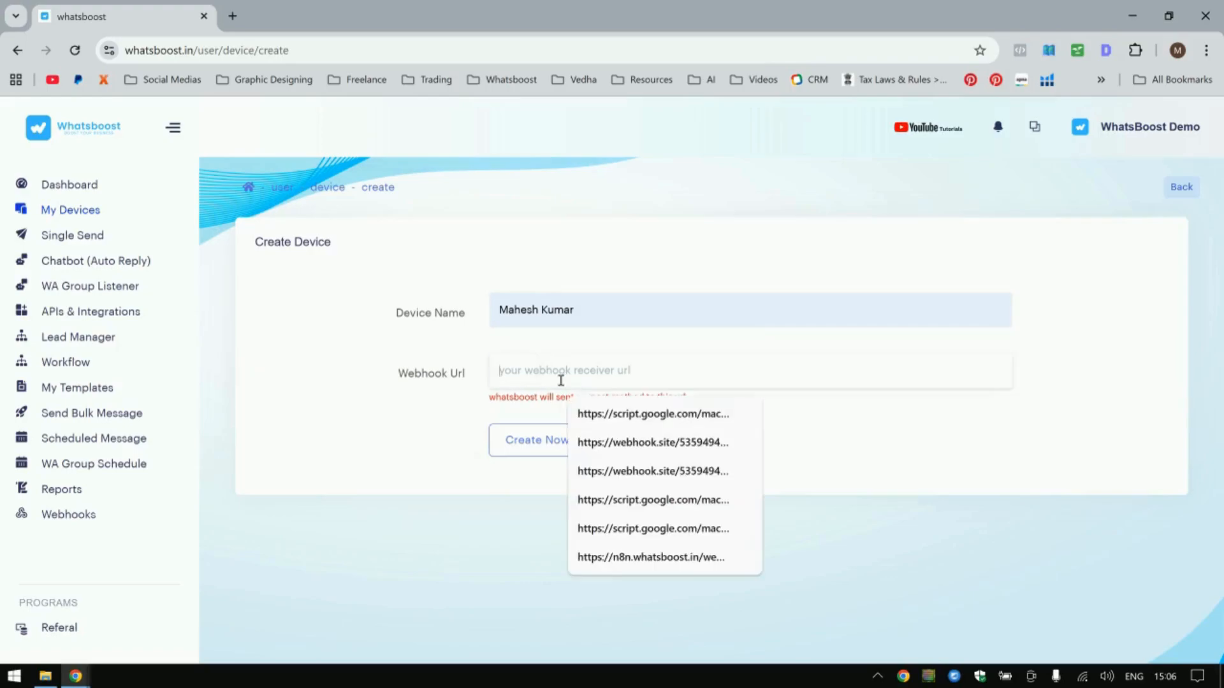
{"action": "left_click", "coordinate": [606, 421]}
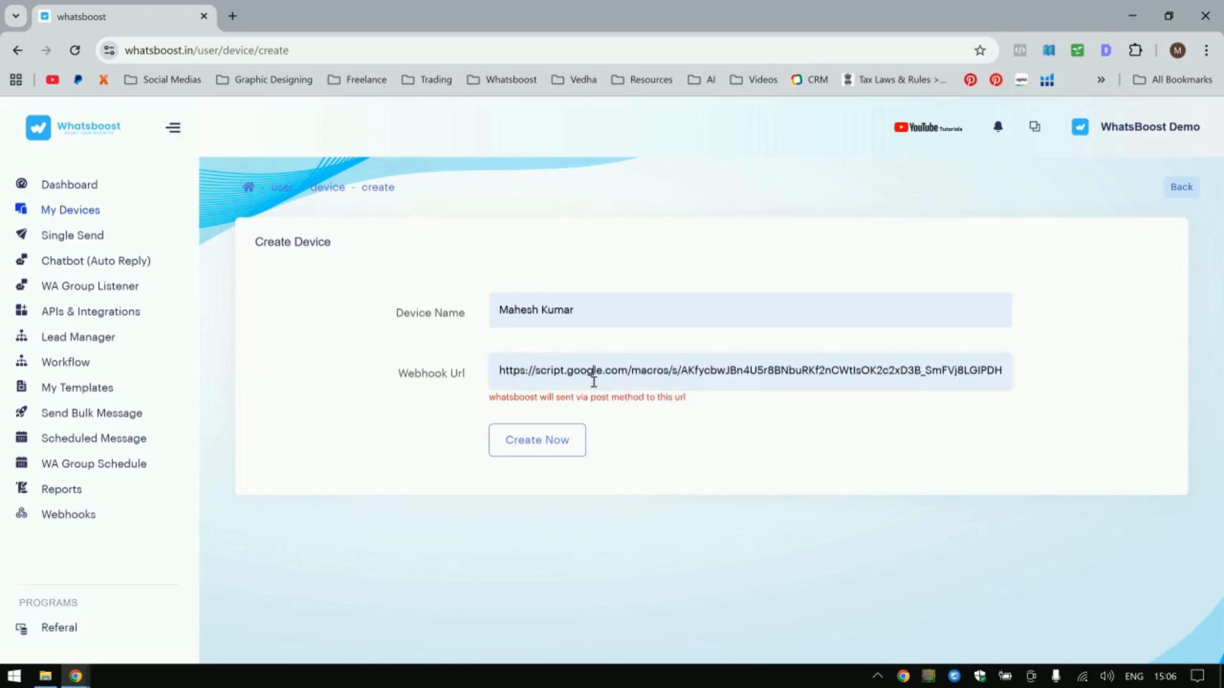
{"action": "key", "text": "ctrl+a"}
{"action": "key", "text": "BackSpace"}
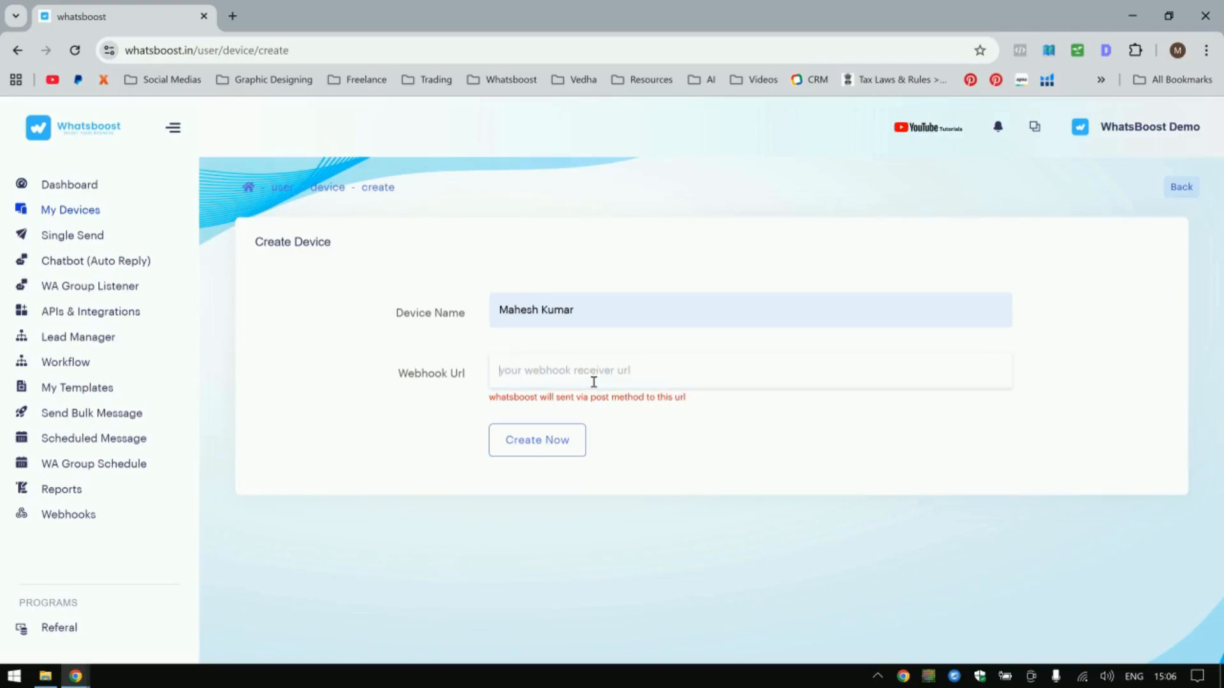
{"action": "left_click", "coordinate": [545, 444]}
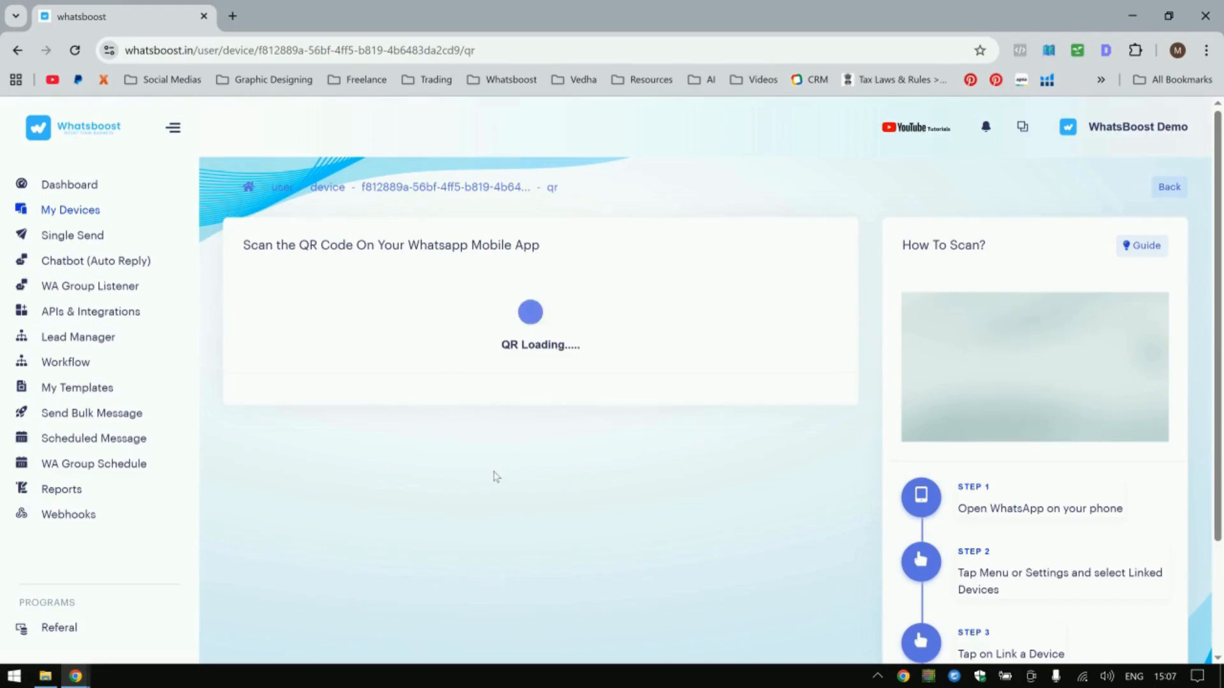
Reload the device's QR page until the QR code loads and review the scanning instructions.
{"action": "left_click", "coordinate": [75, 50]}
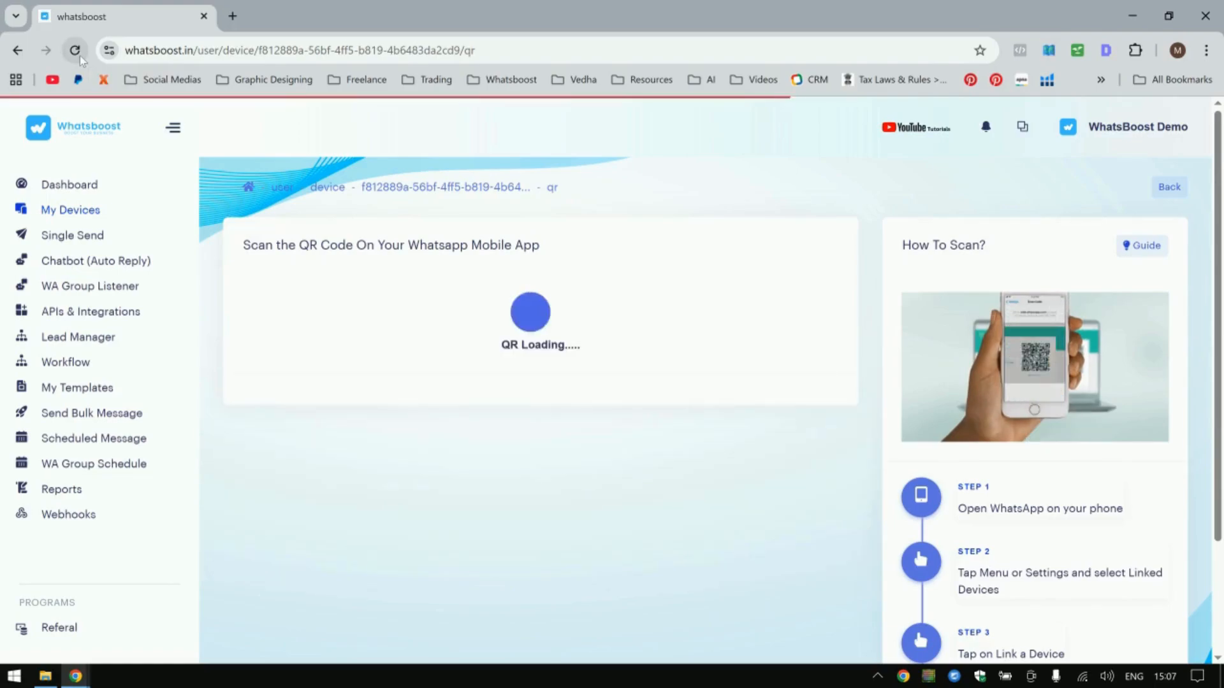
{"action": "left_click", "coordinate": [79, 55]}
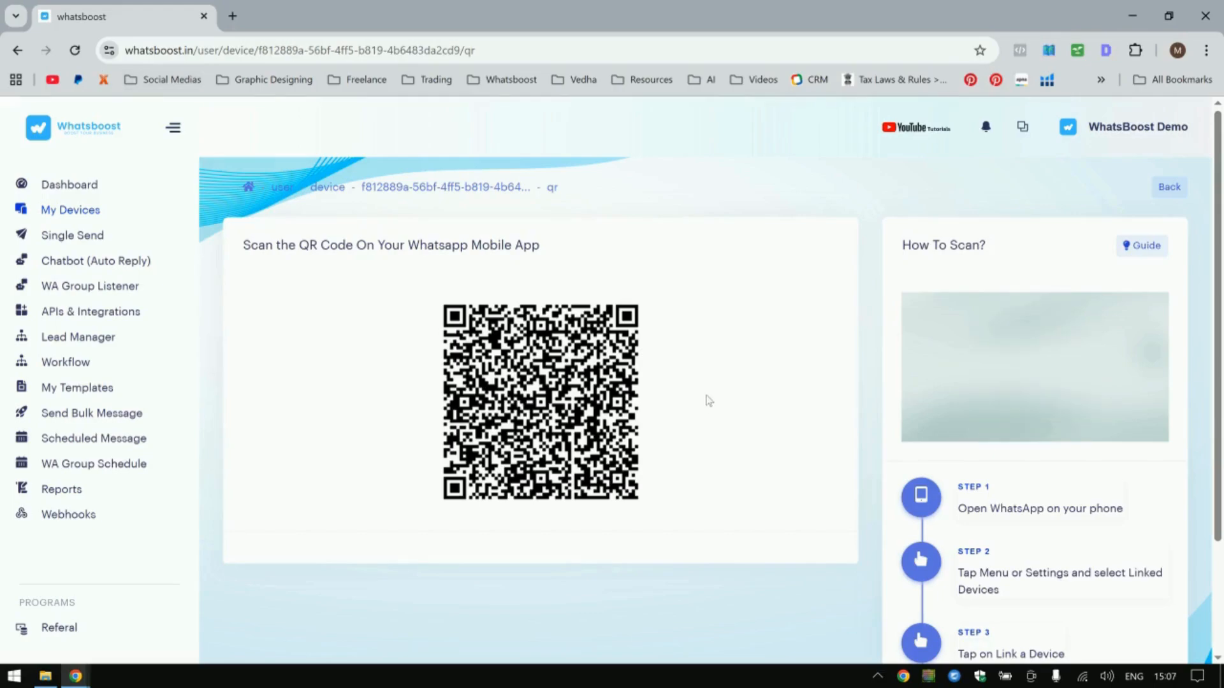
{"action": "scroll", "coordinate": [857, 436], "scroll_direction": "down", "scroll_amount": 3}
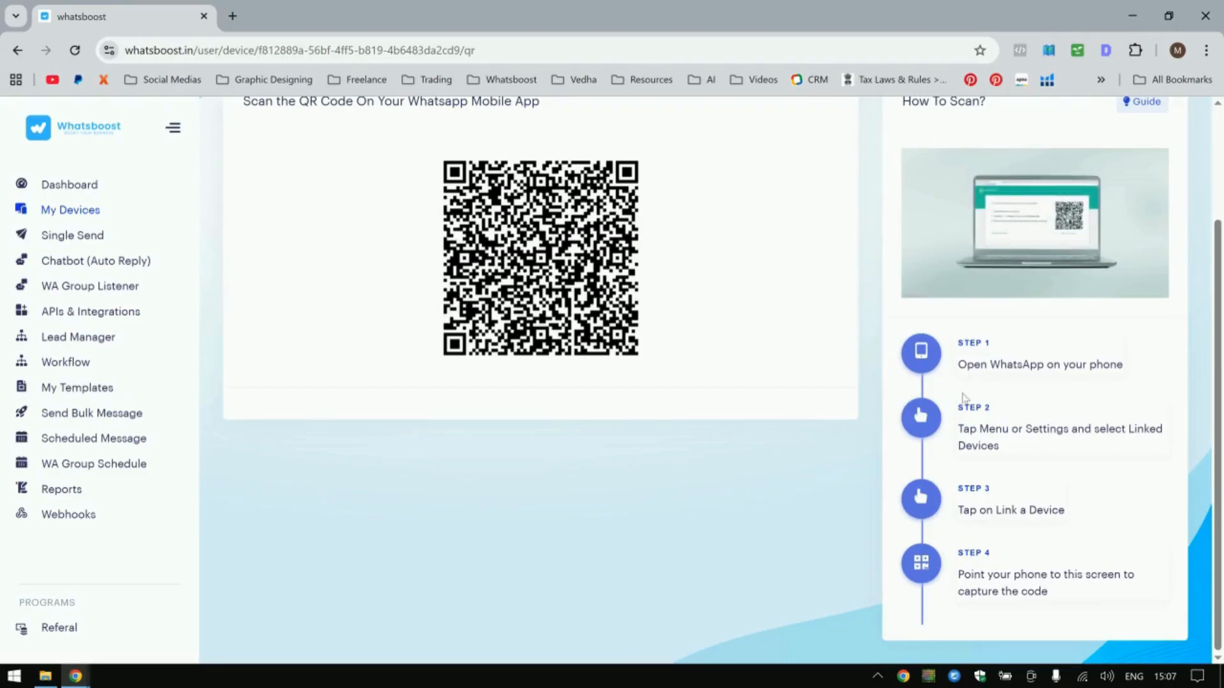
{"action": "scroll", "coordinate": [797, 449], "scroll_direction": "up", "scroll_amount": 3}
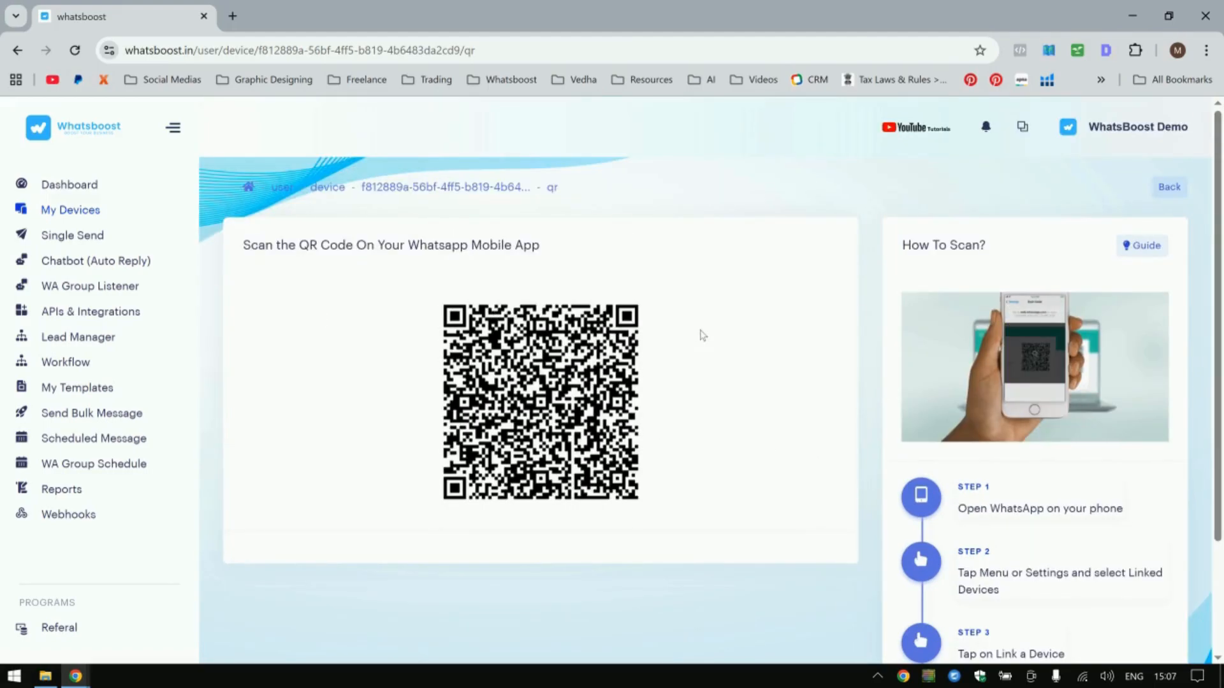
Return to My Devices and open the scan page of the active personal device to check its connection.
{"action": "left_click", "coordinate": [76, 210]}
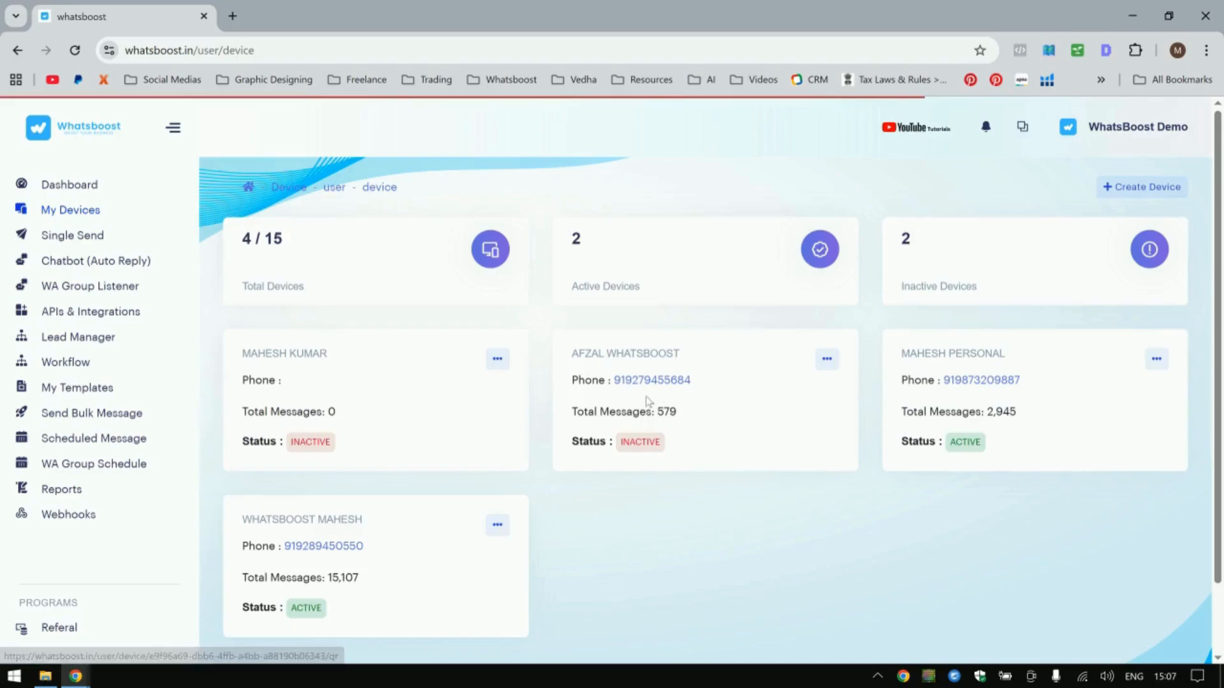
{"action": "double_click", "coordinate": [969, 442]}
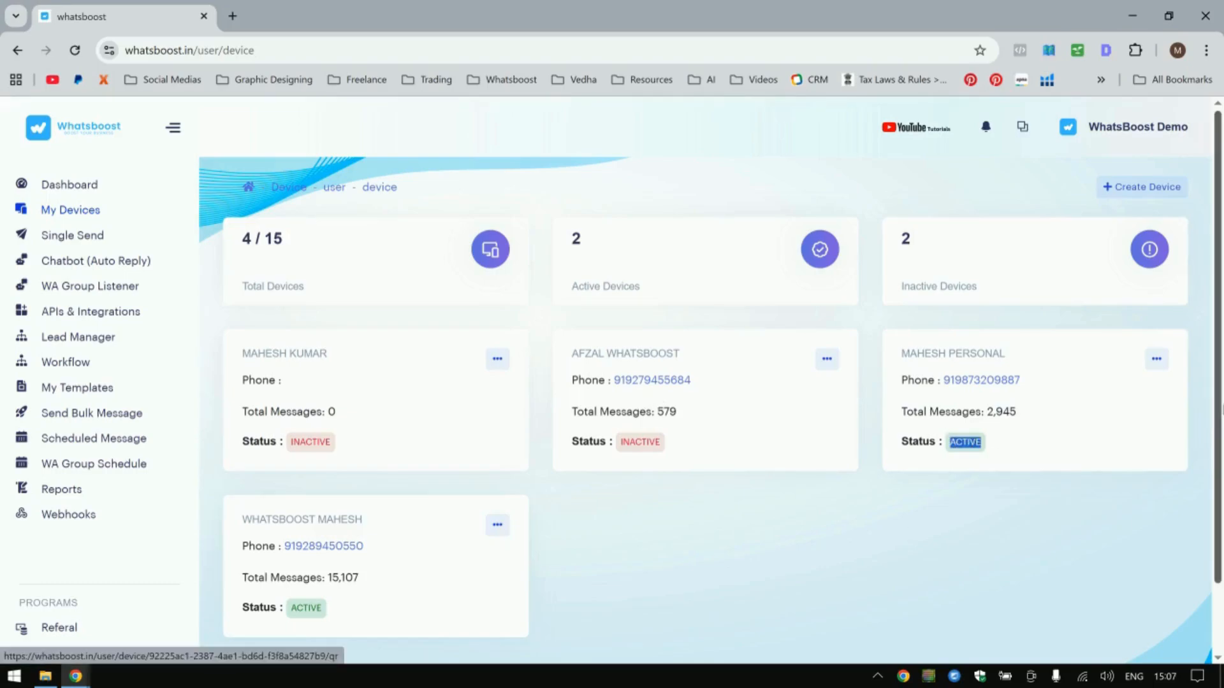
{"action": "left_click", "coordinate": [1156, 358]}
{"action": "left_click", "coordinate": [1100, 392]}
{"action": "scroll", "coordinate": [638, 440], "scroll_direction": "down", "scroll_amount": 2}
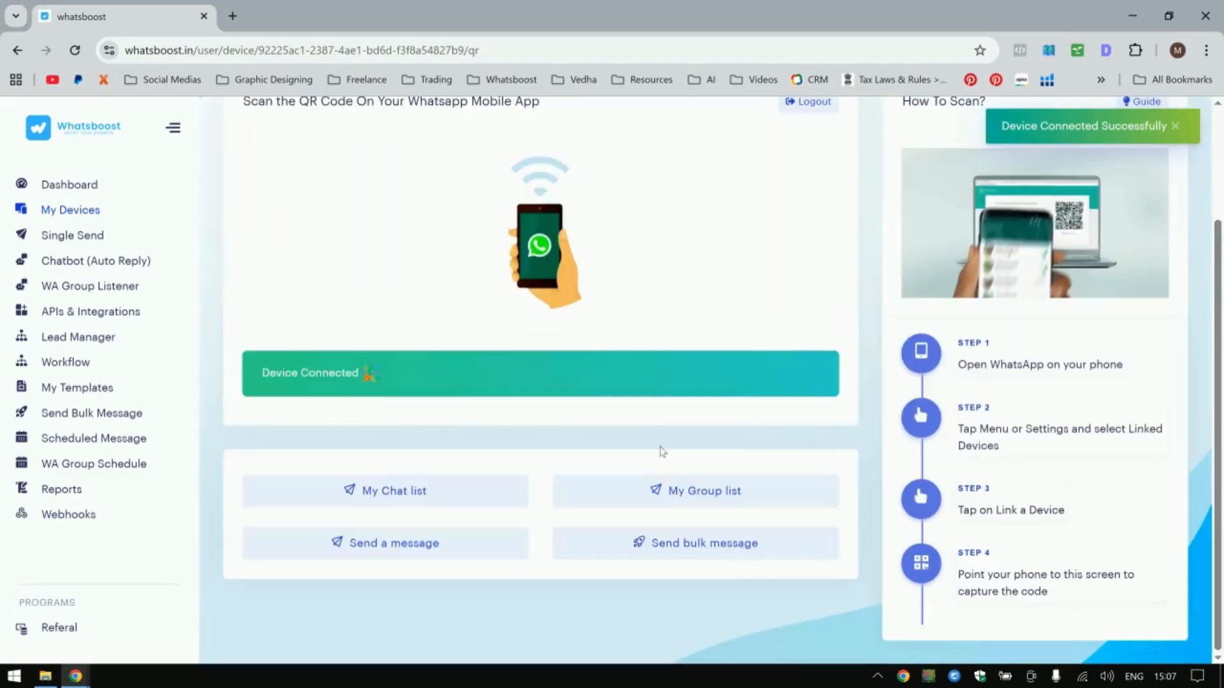
{"action": "scroll", "coordinate": [663, 261], "scroll_direction": "up", "scroll_amount": 1}
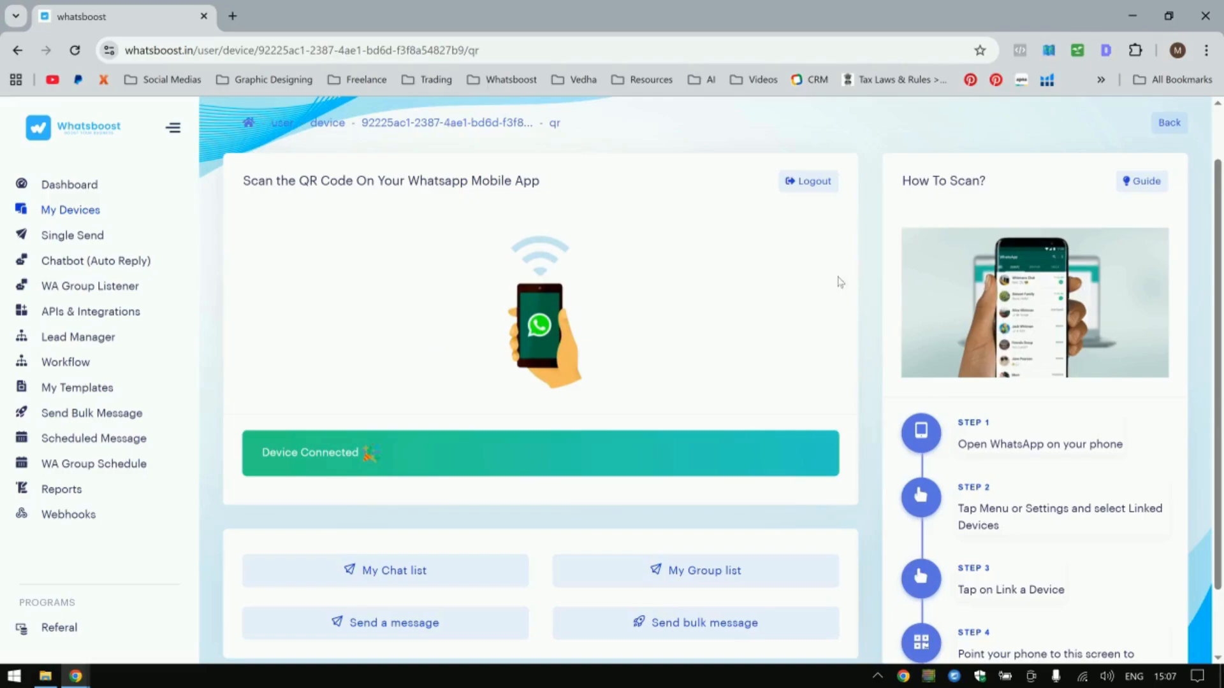
Return to My Devices and open the Scan option of the inactive second device to show its QR code.
{"action": "left_click", "coordinate": [83, 214]}
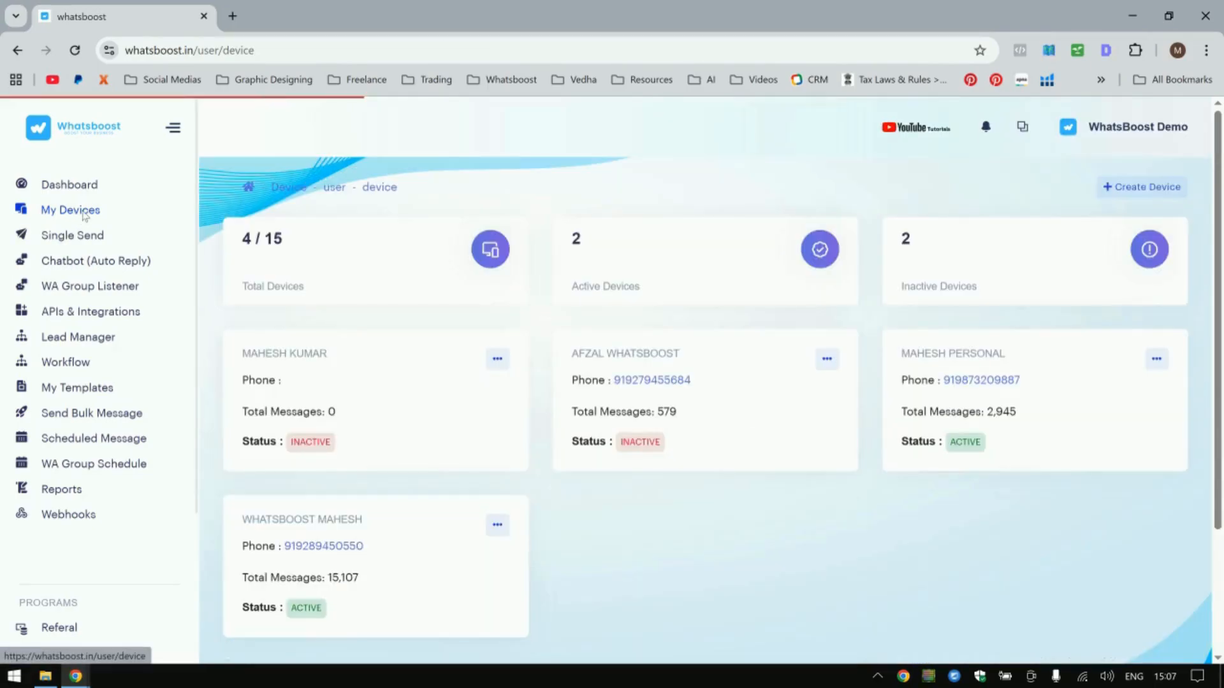
{"action": "left_click_drag", "start_coordinate": [1048, 393], "coordinate": [941, 382]}
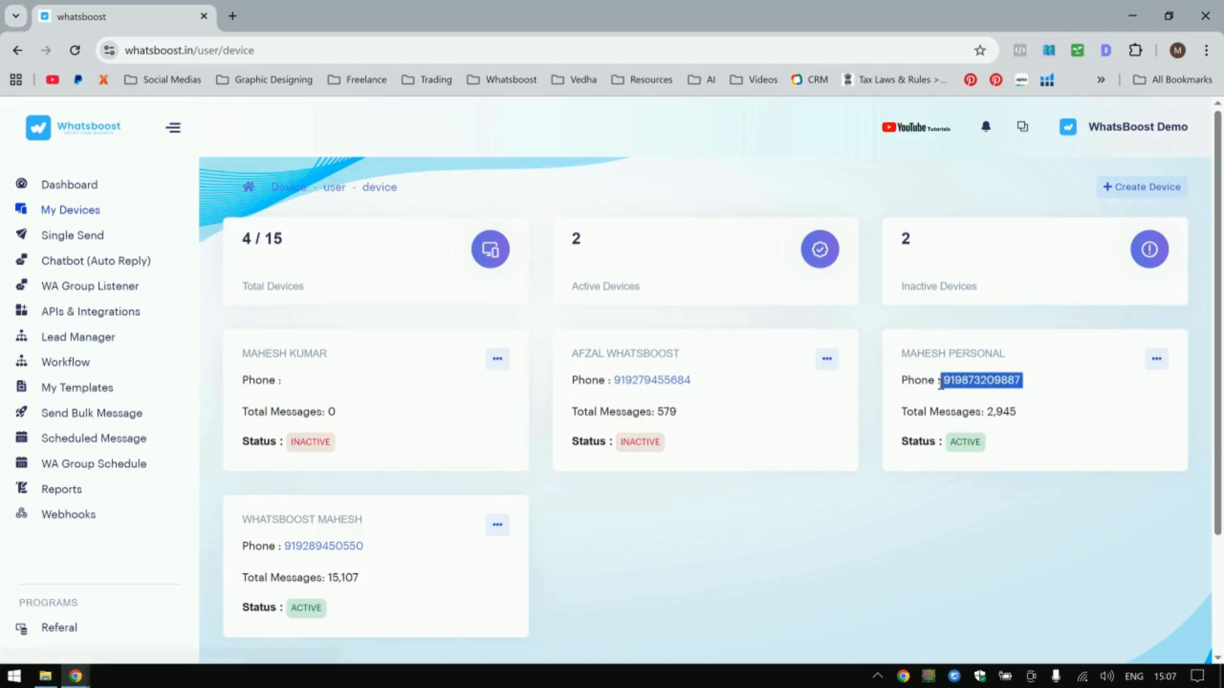
{"action": "left_click_drag", "start_coordinate": [1005, 452], "coordinate": [940, 442]}
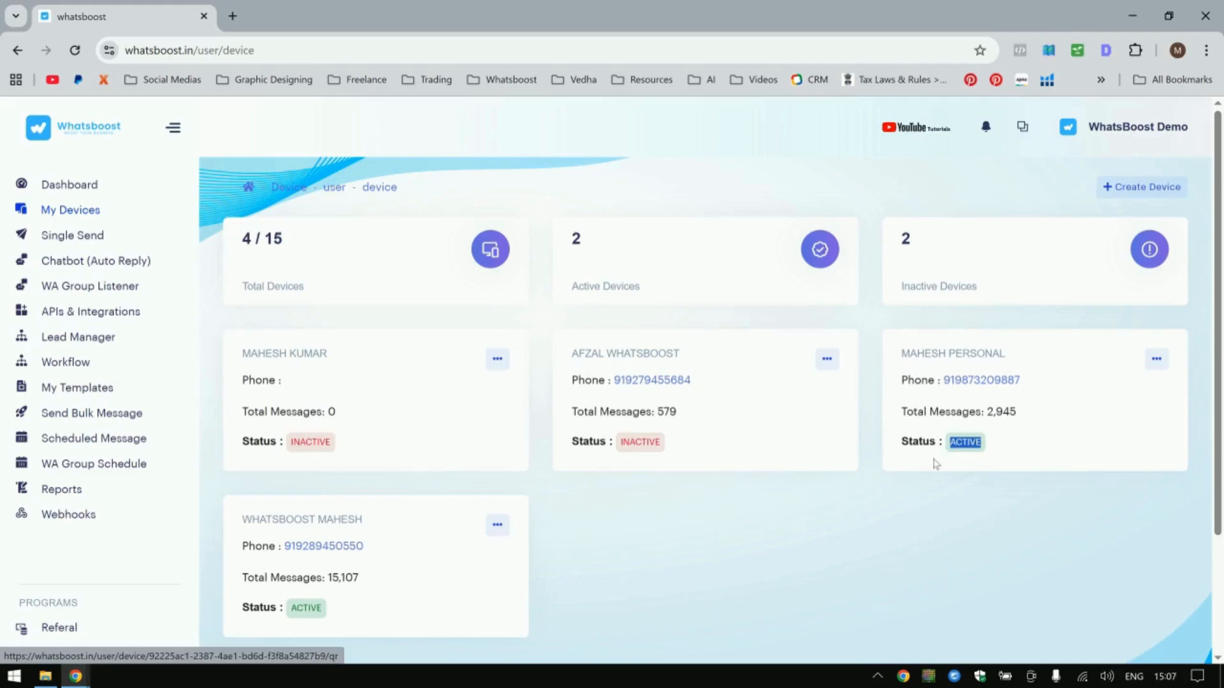
{"action": "left_click", "coordinate": [826, 358]}
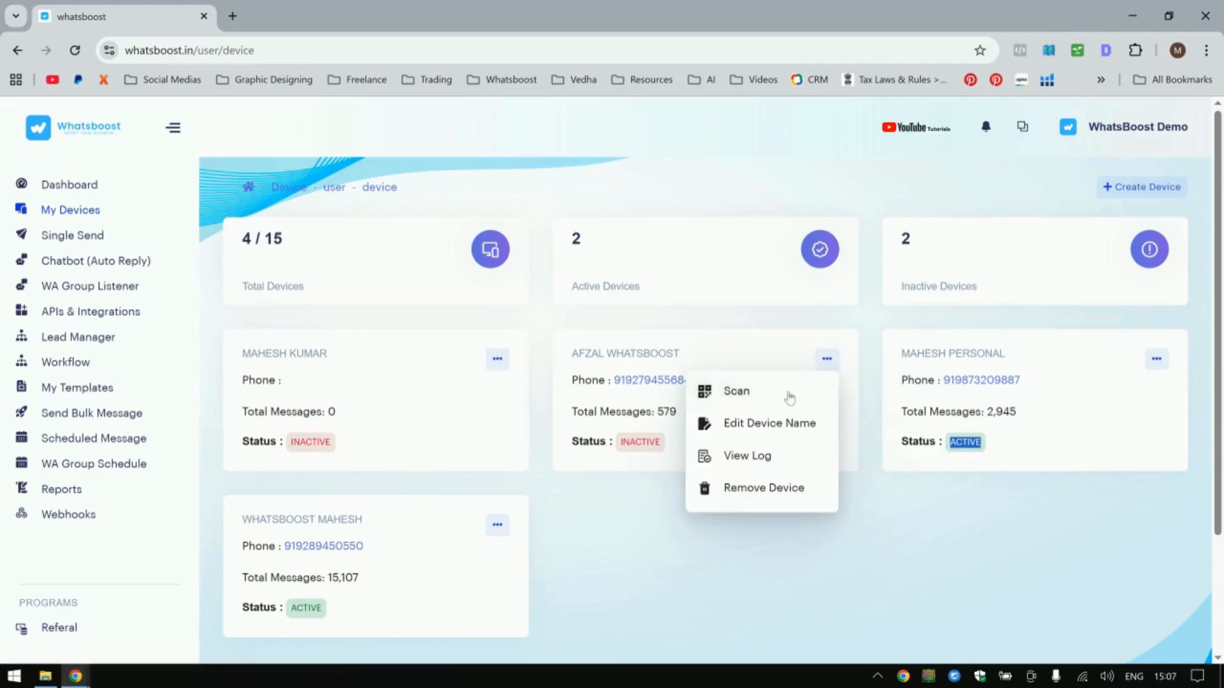
{"action": "left_click", "coordinate": [789, 397]}
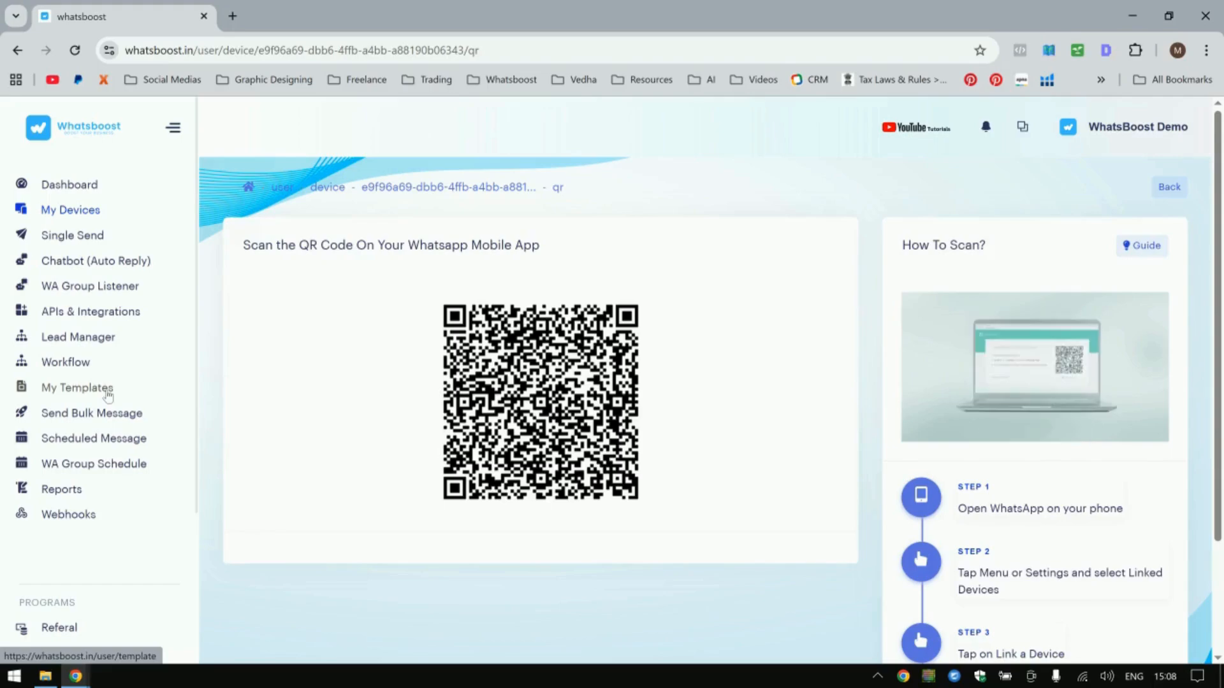
Open Lead Manager's contact groups and try to create a contact group named Test.
{"action": "left_click", "coordinate": [80, 337]}
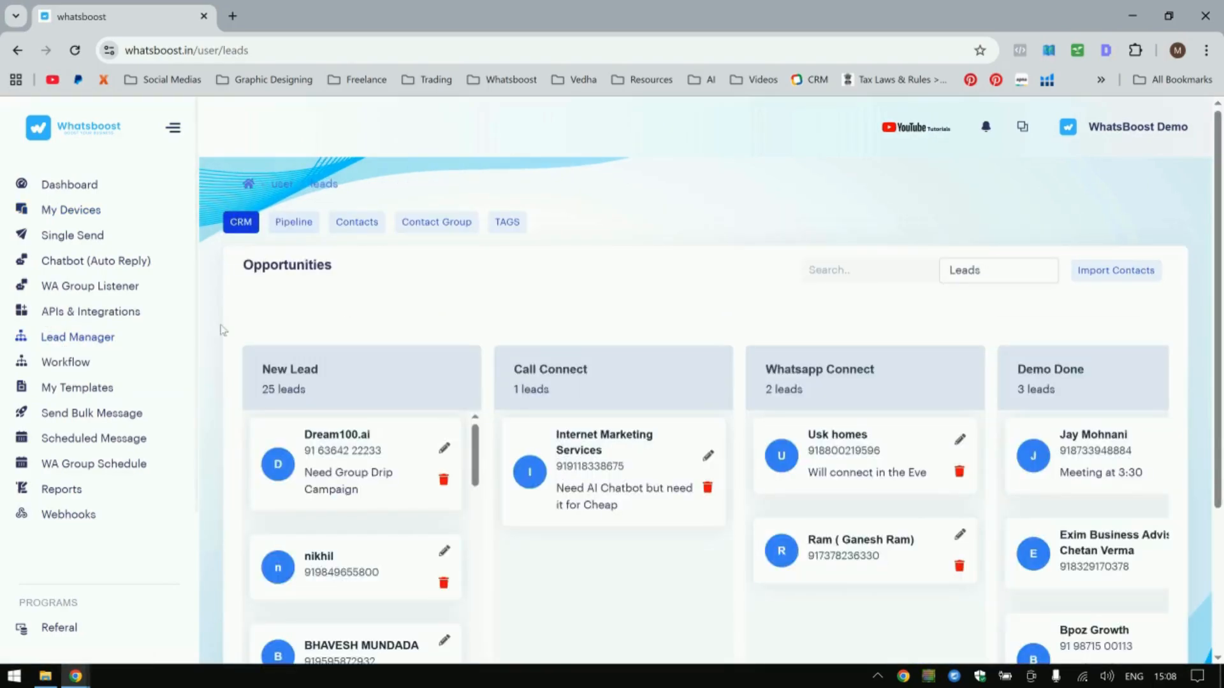
{"action": "left_click", "coordinate": [433, 222]}
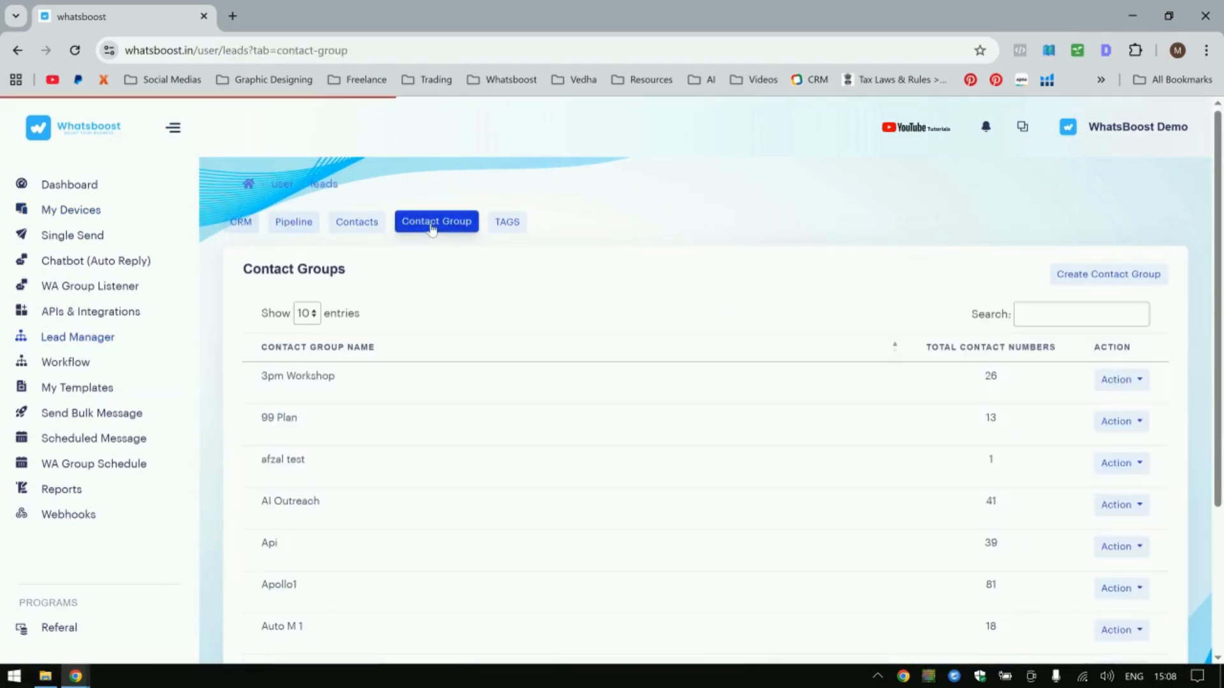
{"action": "left_click", "coordinate": [1073, 282]}
{"action": "left_click", "coordinate": [569, 213]}
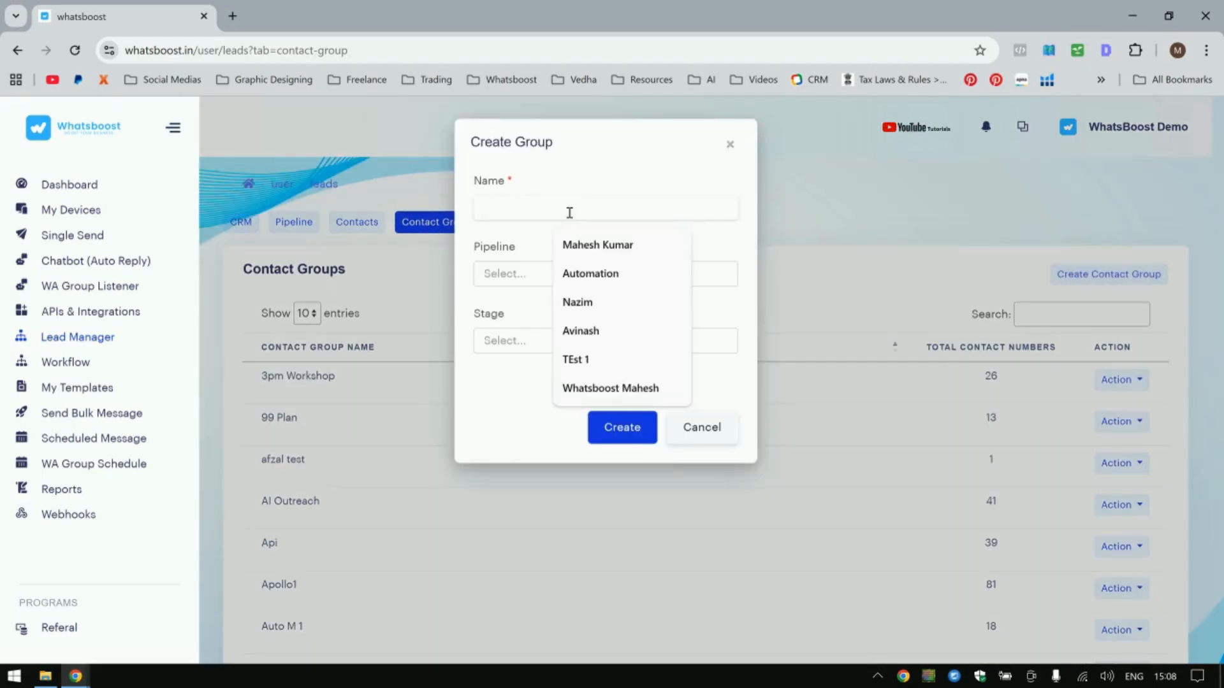
{"action": "type", "text": "Test"}
{"action": "left_click_drag", "start_coordinate": [527, 217], "coordinate": [470, 220]}
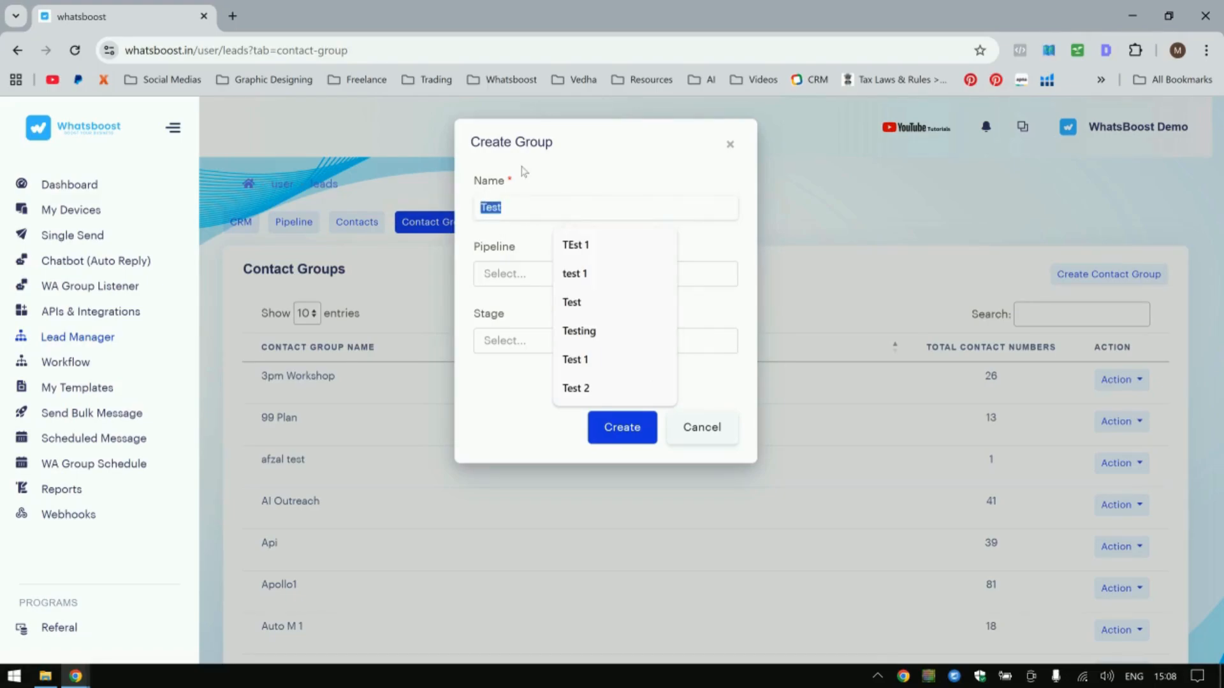
{"action": "left_click", "coordinate": [511, 237]}
{"action": "left_click_drag", "start_coordinate": [548, 212], "coordinate": [463, 209]}
{"action": "left_click", "coordinate": [430, 278]}
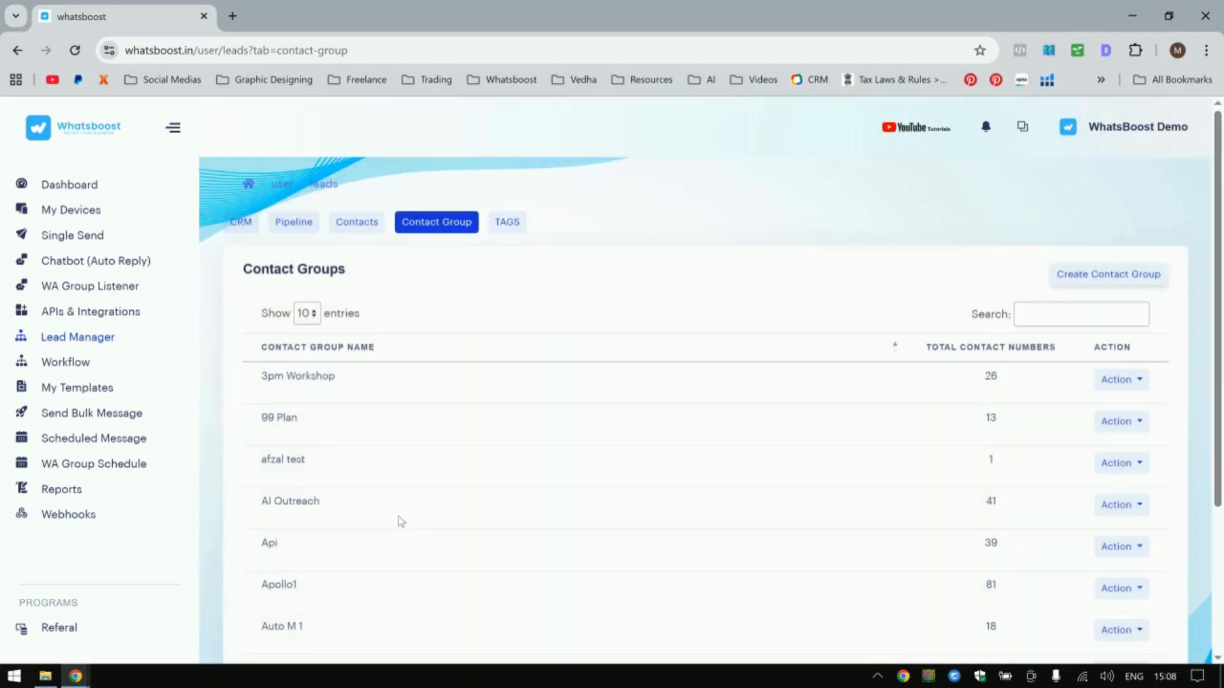
Scroll through the list of contact groups.
{"action": "scroll", "coordinate": [356, 432], "scroll_direction": "down", "scroll_amount": 3}
{"action": "left_click_drag", "start_coordinate": [250, 179], "coordinate": [374, 518]}
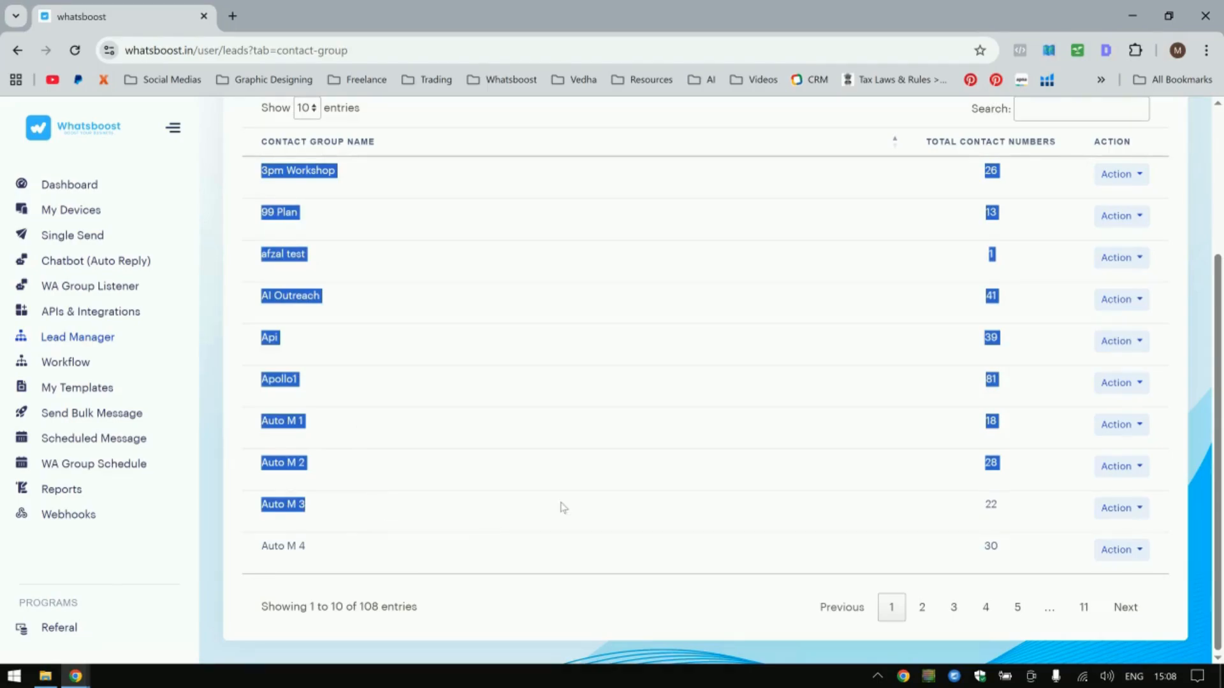
Browse the contact groups list and open its second page.
{"action": "scroll", "coordinate": [574, 504], "scroll_direction": "up", "scroll_amount": 3}
{"action": "left_click", "coordinate": [765, 457]}
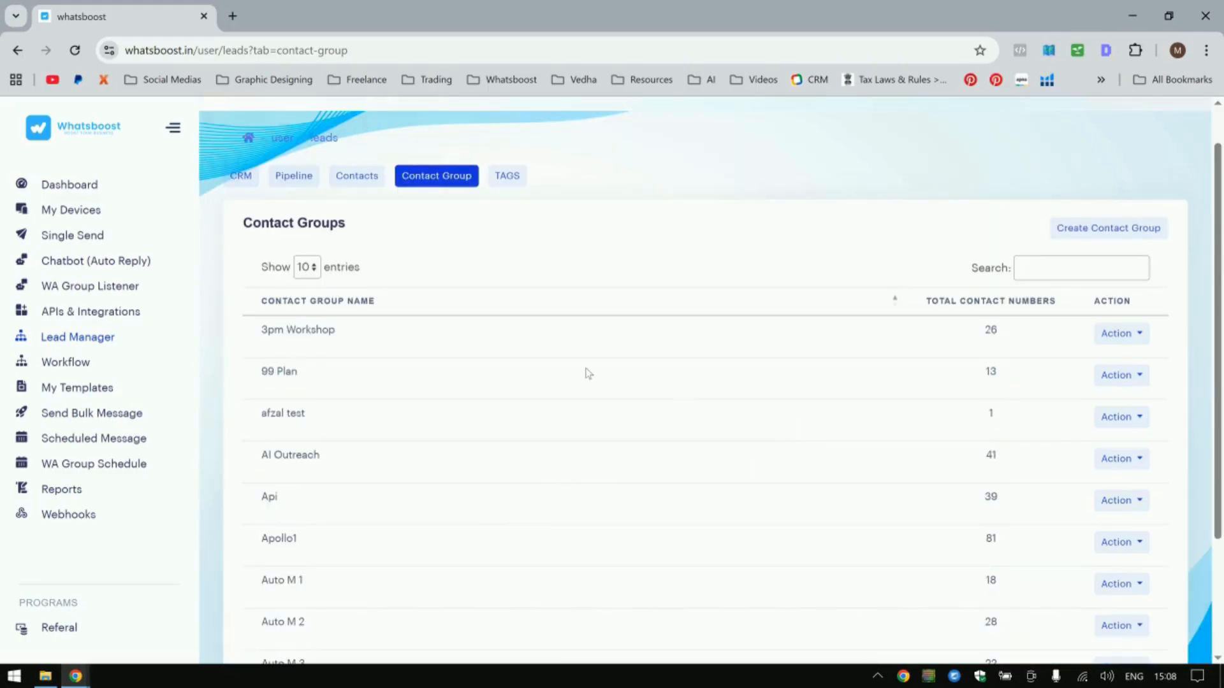
{"action": "scroll", "coordinate": [1058, 419], "scroll_direction": "down", "scroll_amount": 3}
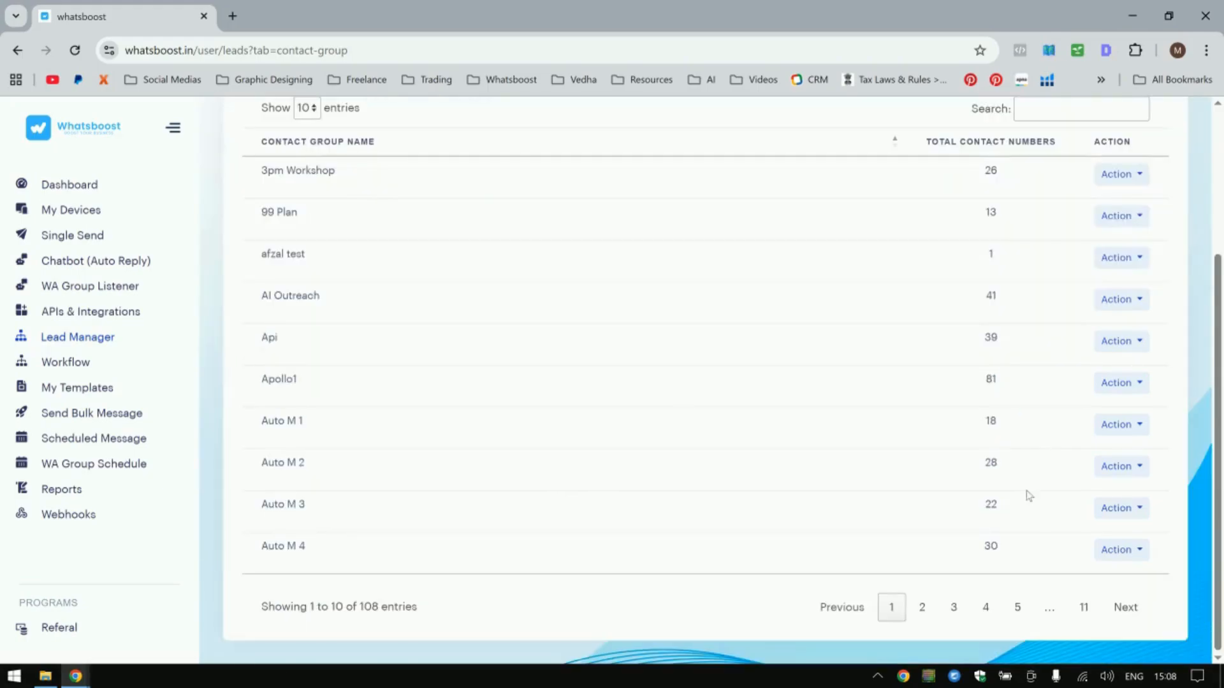
{"action": "left_click", "coordinate": [922, 609]}
{"action": "scroll", "coordinate": [656, 484], "scroll_direction": "up", "scroll_amount": 3}
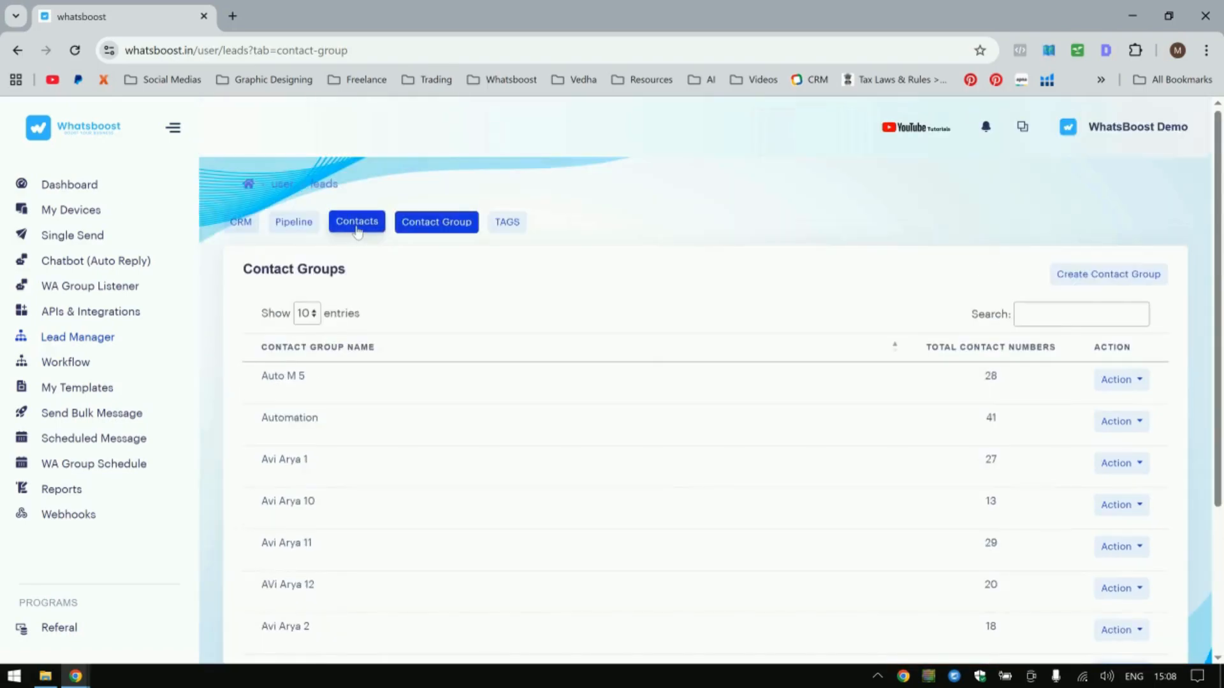
Create a contact group named Test 1.
{"action": "left_click", "coordinate": [1080, 275]}
{"action": "left_click", "coordinate": [550, 203]}
{"action": "type", "text": "T"}
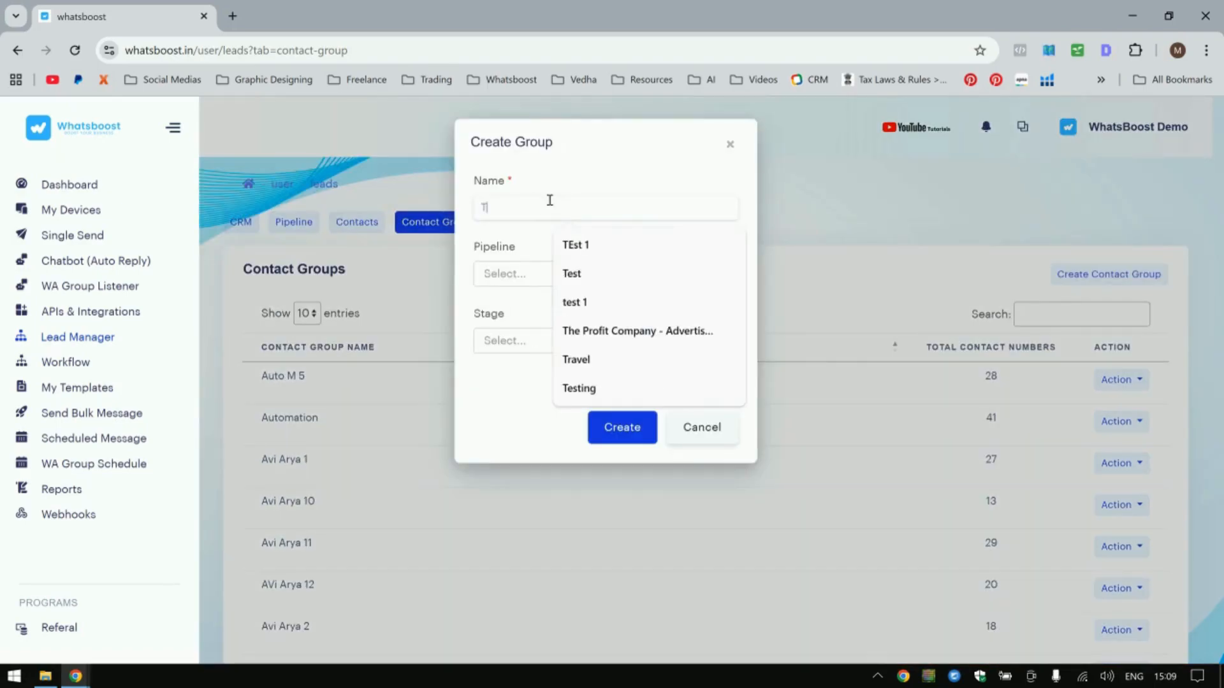
{"action": "type", "text": "est 1"}
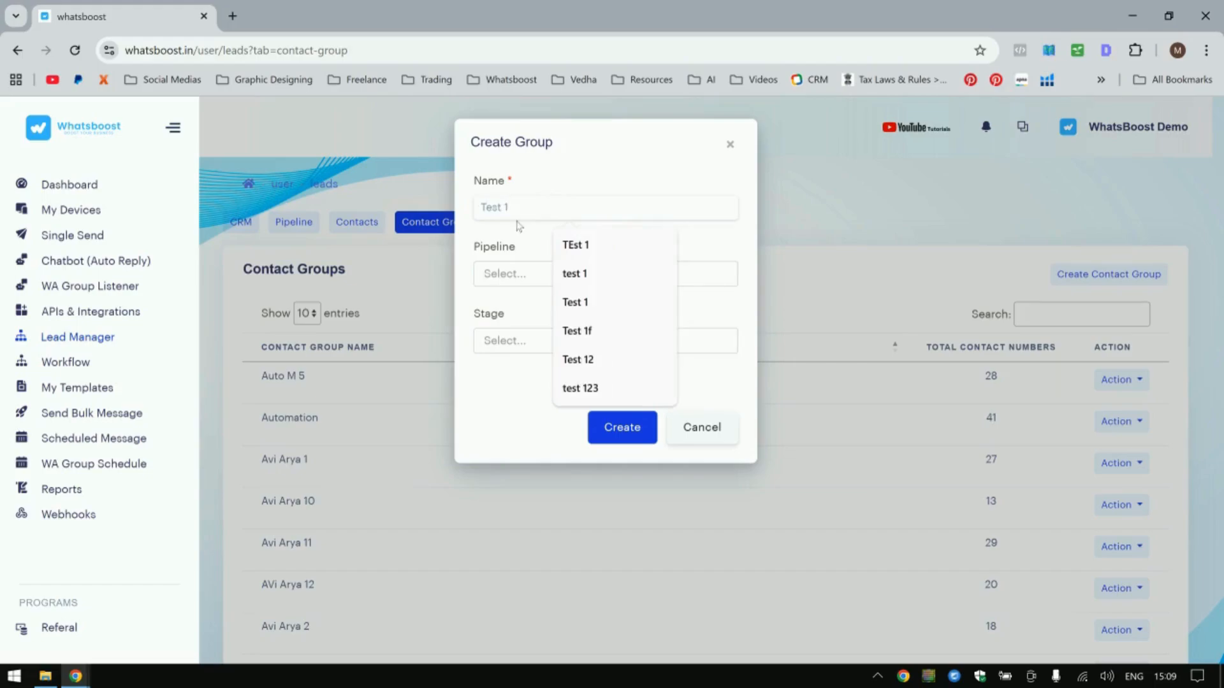
{"action": "left_click", "coordinate": [612, 428]}
Search the contact groups for Test 1 and highlight its name and contact count.
{"action": "left_click", "coordinate": [1086, 316]}
{"action": "type", "text": "Test 1"}
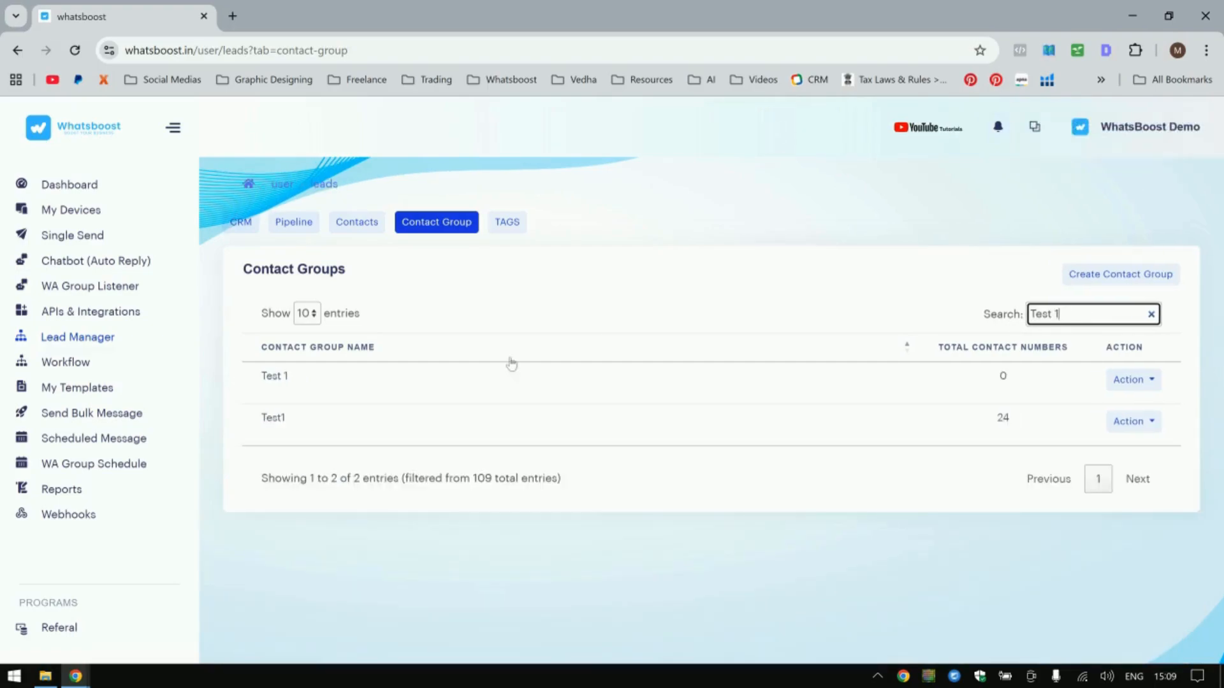
{"action": "left_click_drag", "start_coordinate": [300, 381], "coordinate": [250, 384]}
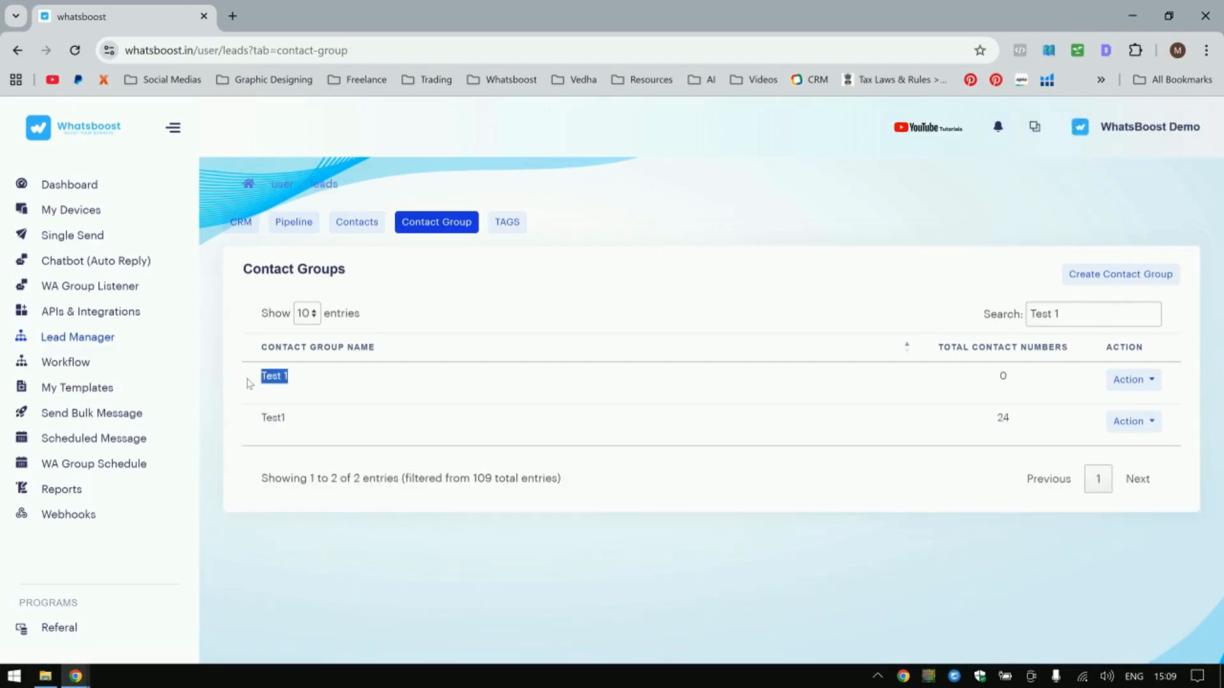
{"action": "left_click_drag", "start_coordinate": [970, 377], "coordinate": [1052, 378]}
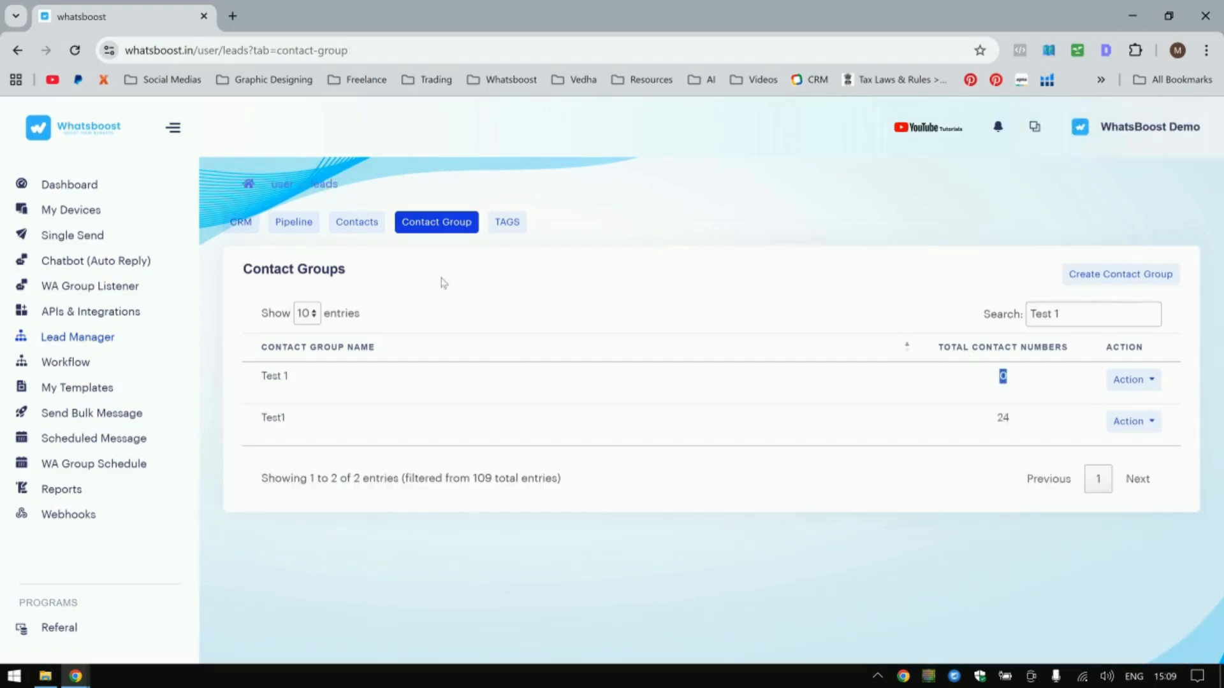
Open a new contact form from Contacts and assign it to the Test 1 group.
{"action": "left_click", "coordinate": [345, 228]}
{"action": "left_click", "coordinate": [816, 275]}
{"action": "left_click", "coordinate": [433, 208]}
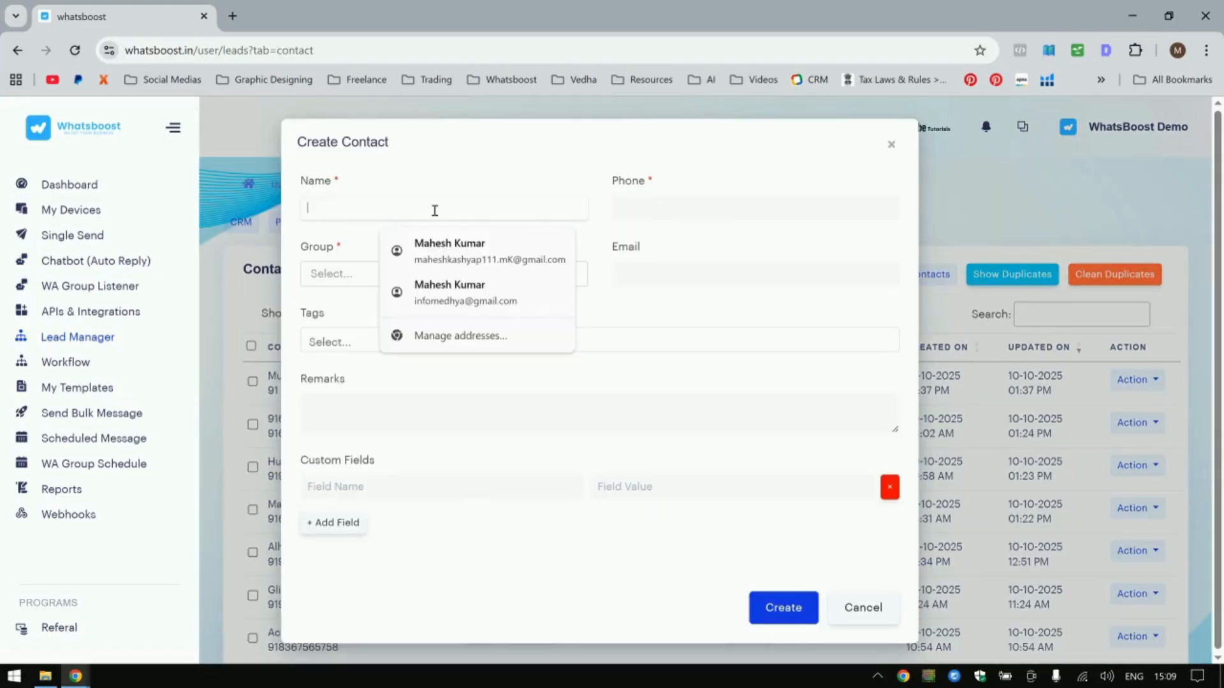
{"action": "left_click", "coordinate": [336, 280]}
{"action": "type", "text": "Test 1"}
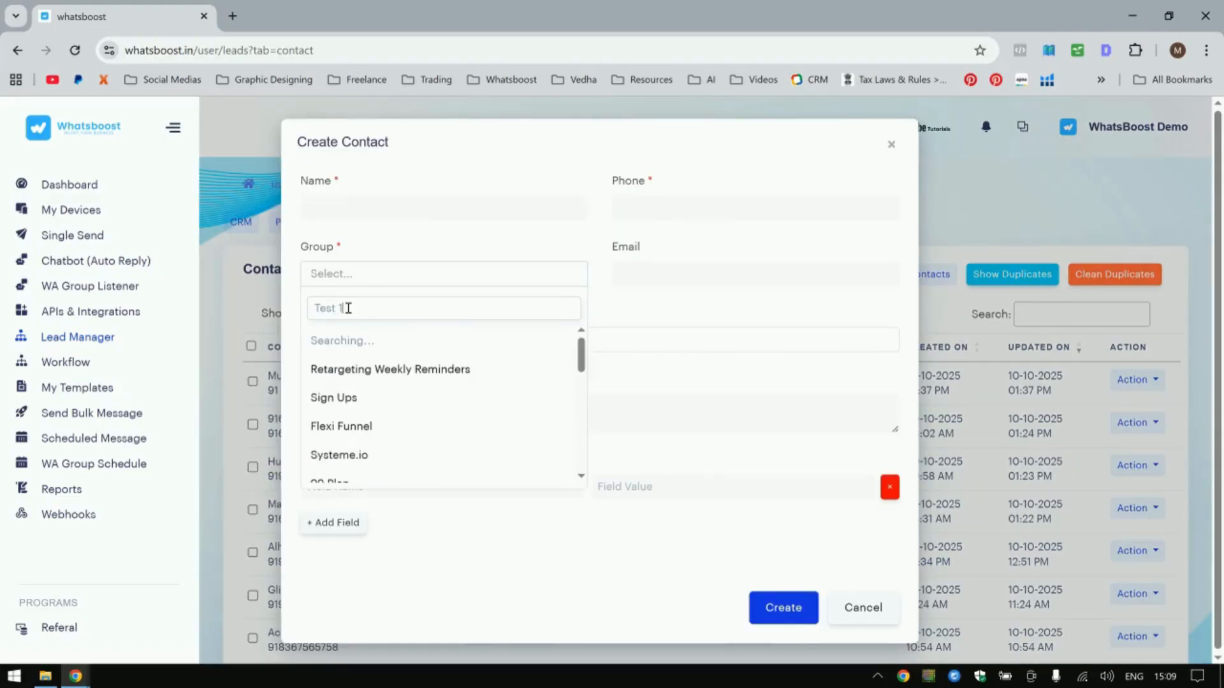
{"action": "key", "text": "Return"}
Name the contact ww, visit the phone and email fields, and close the form without creating it.
{"action": "left_click", "coordinate": [411, 207]}
{"action": "type", "text": "ww"}
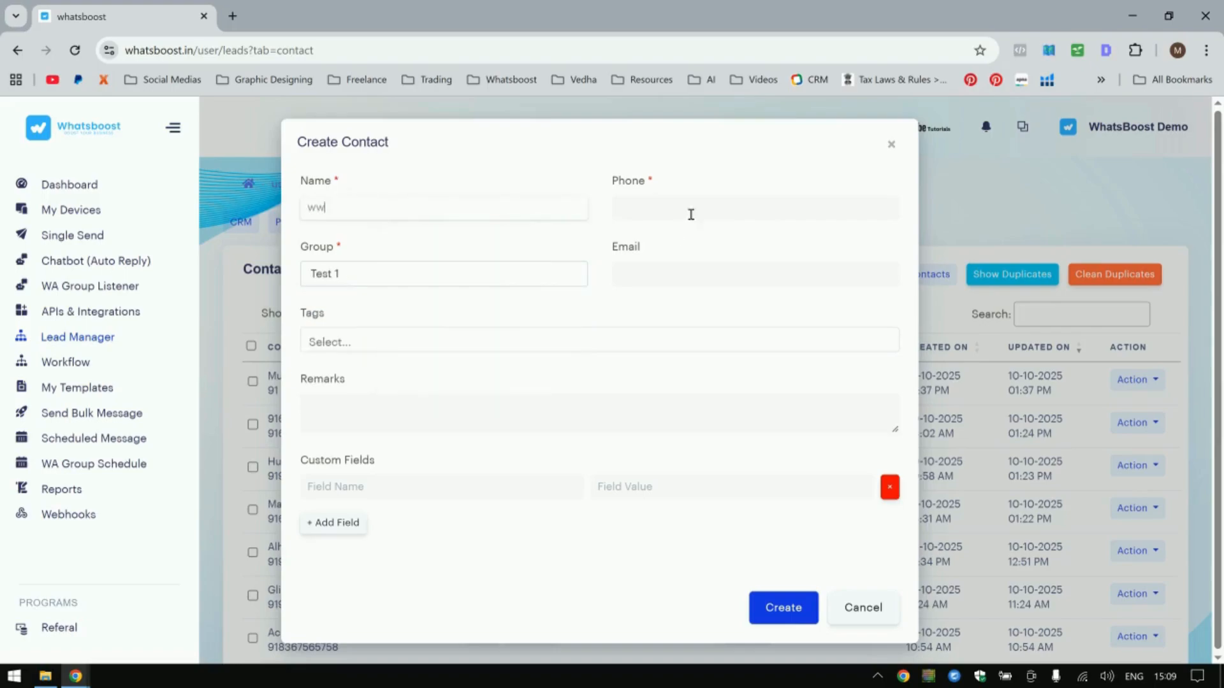
{"action": "left_click", "coordinate": [690, 213]}
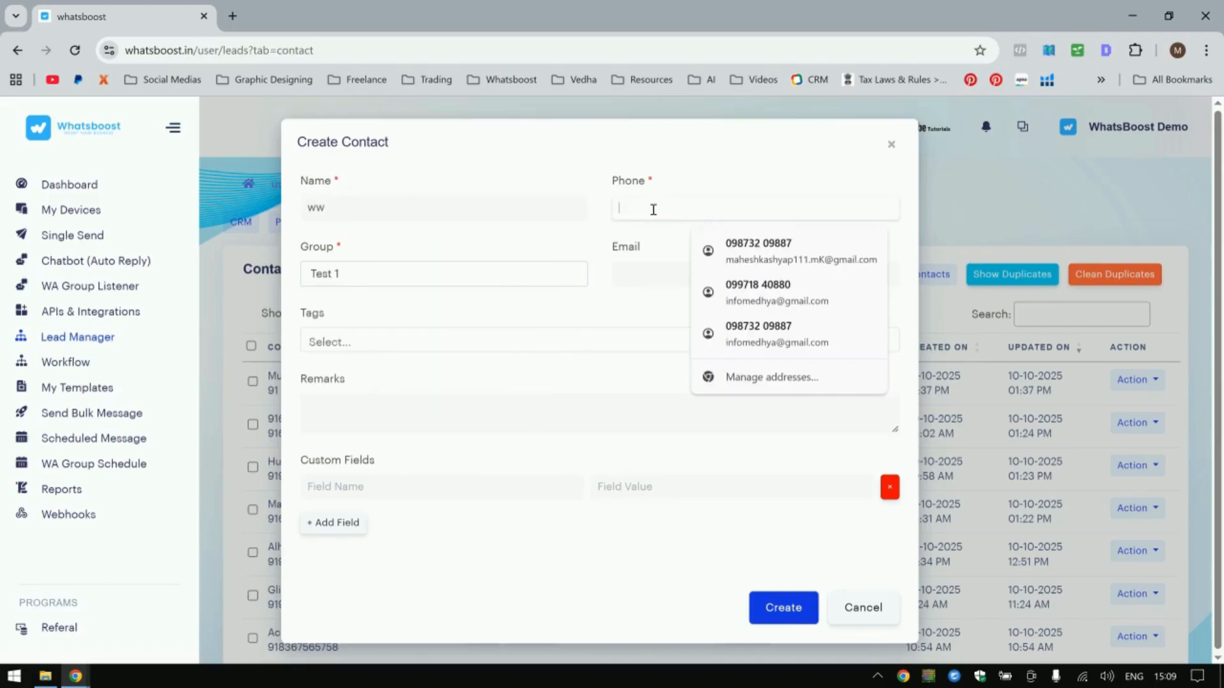
{"action": "left_click", "coordinate": [649, 238]}
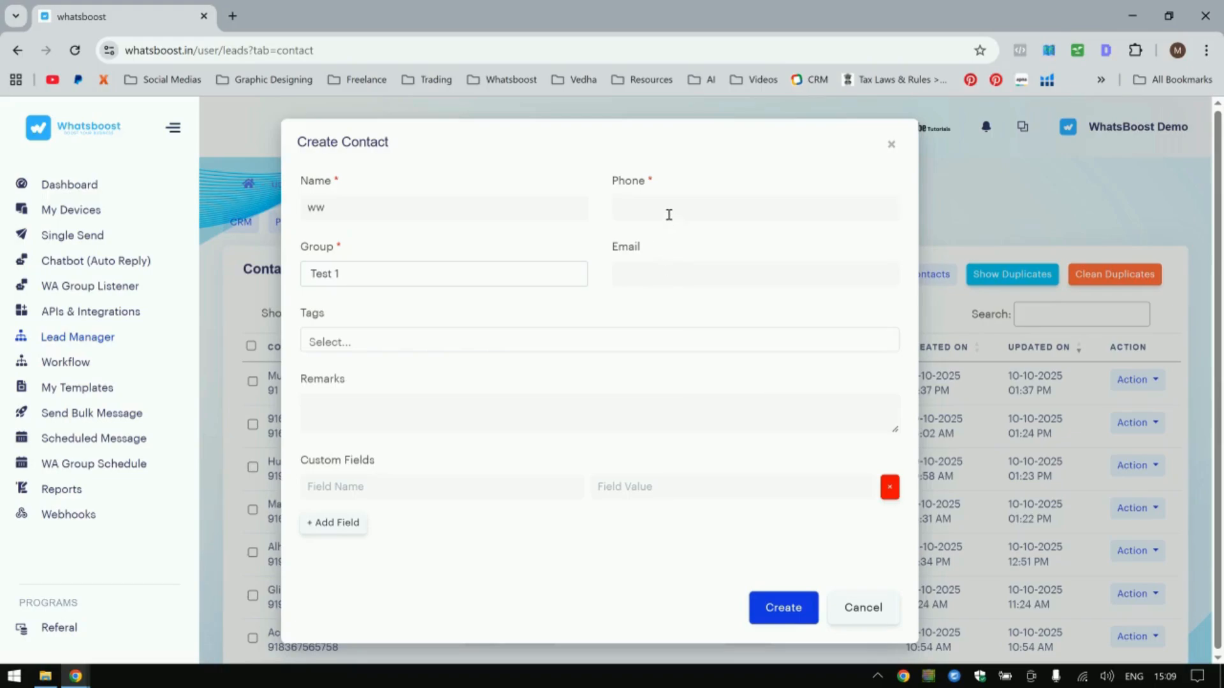
{"action": "left_click", "coordinate": [700, 280]}
{"action": "left_click", "coordinate": [847, 628]}
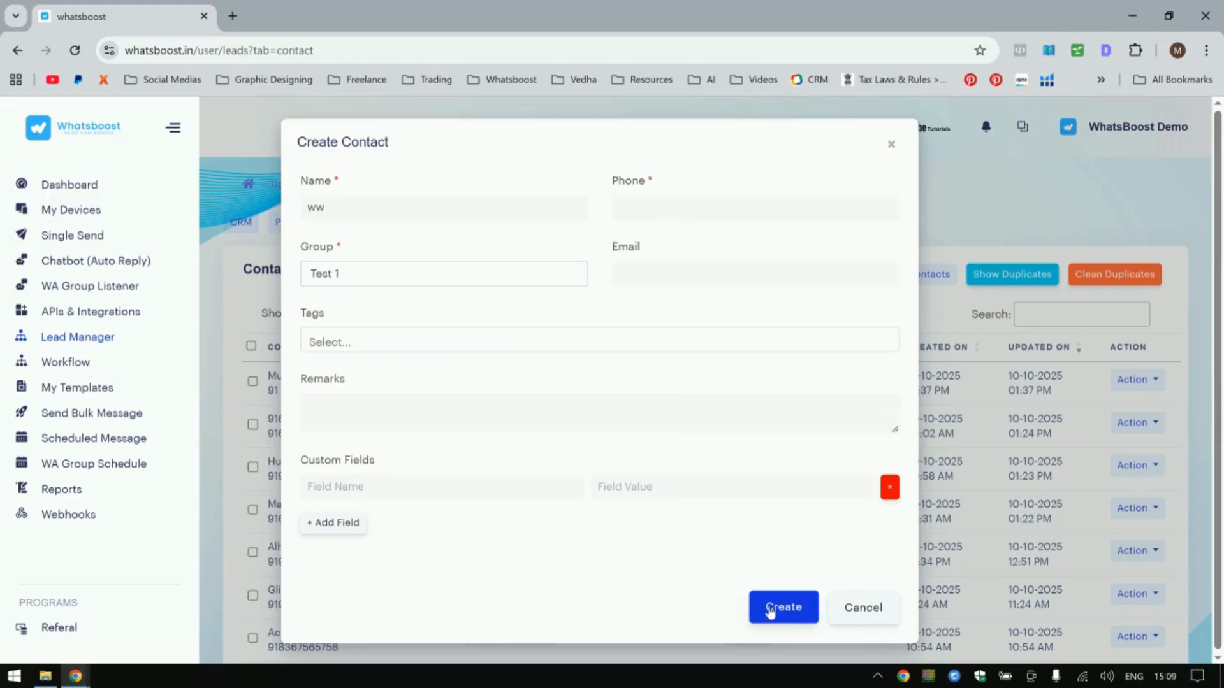
{"action": "left_click", "coordinate": [344, 274]}
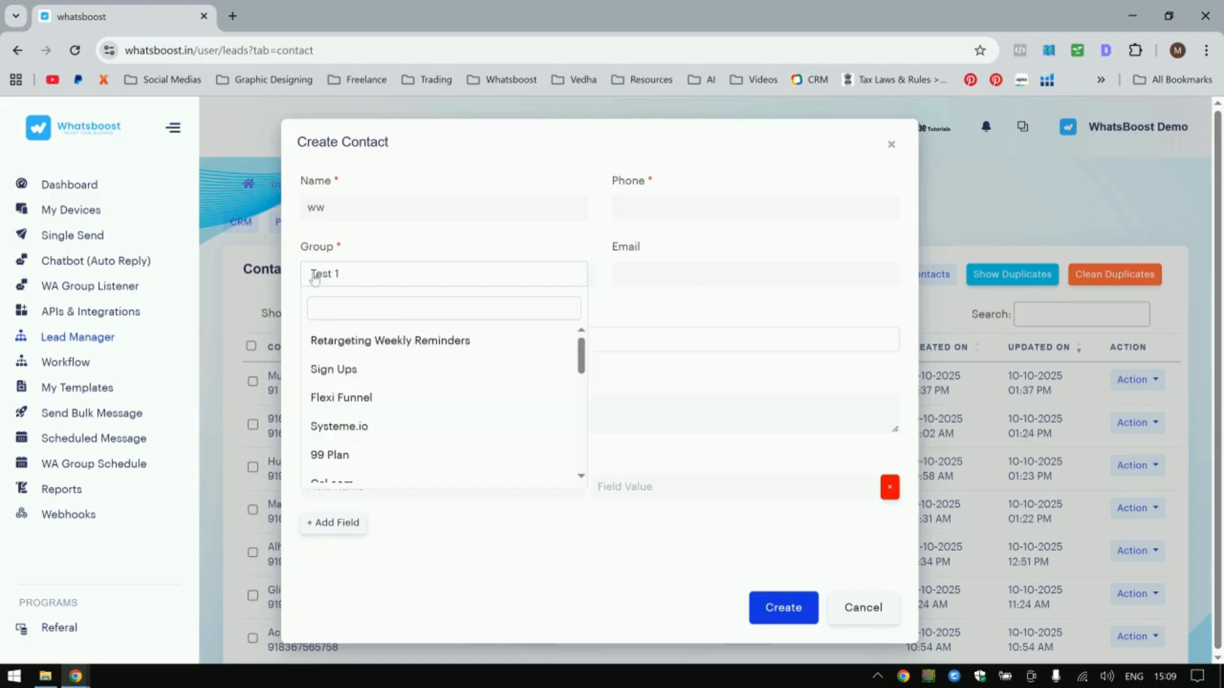
{"action": "left_click", "coordinate": [260, 284]}
Highlight a contact's group name in the contacts list and return to the contact groups.
{"action": "left_click_drag", "start_coordinate": [727, 385], "coordinate": [810, 386]}
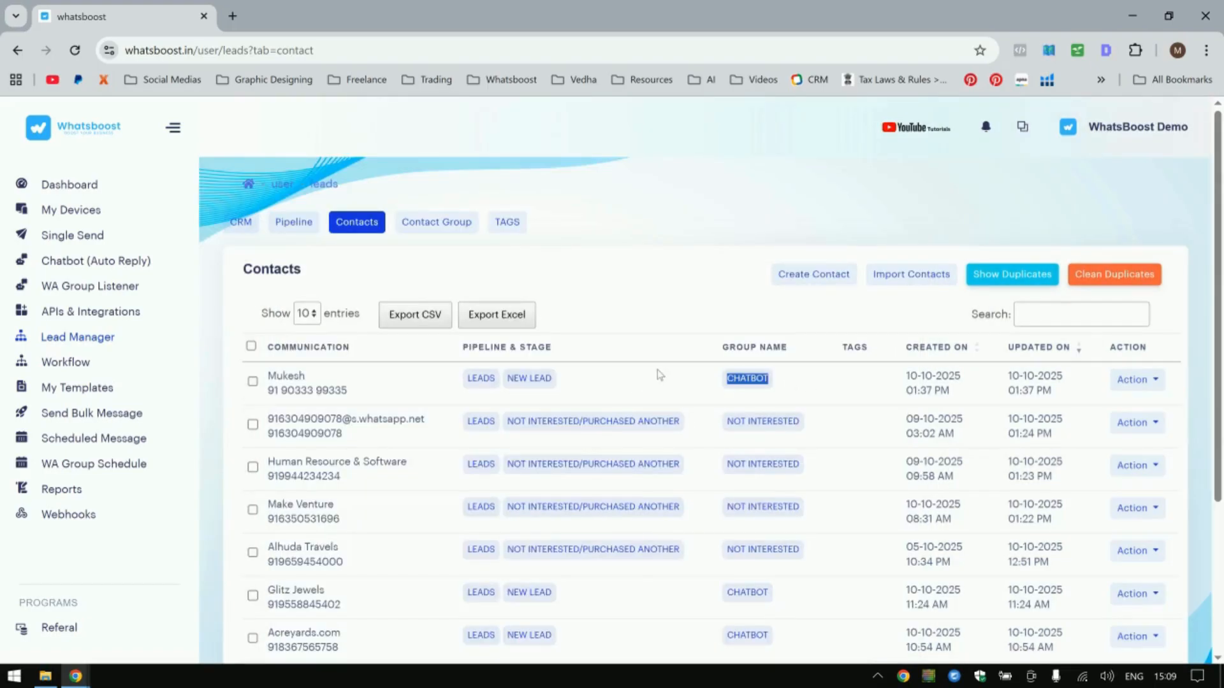
{"action": "left_click", "coordinate": [662, 211]}
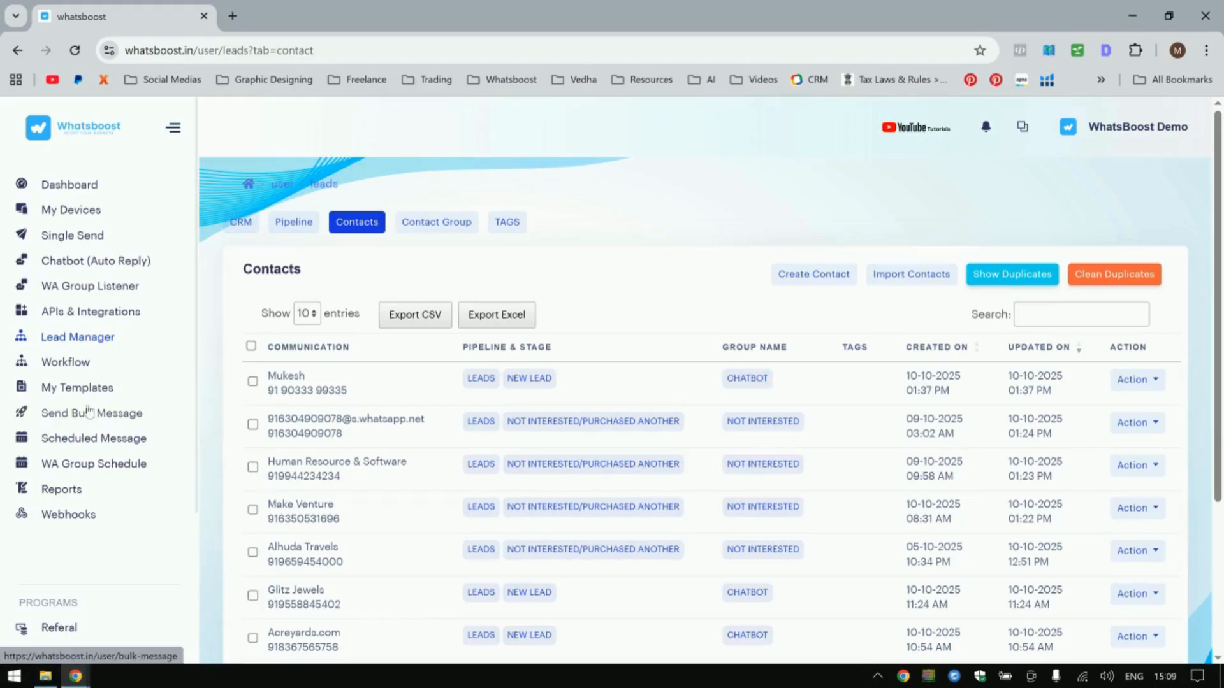
{"action": "left_click", "coordinate": [411, 224]}
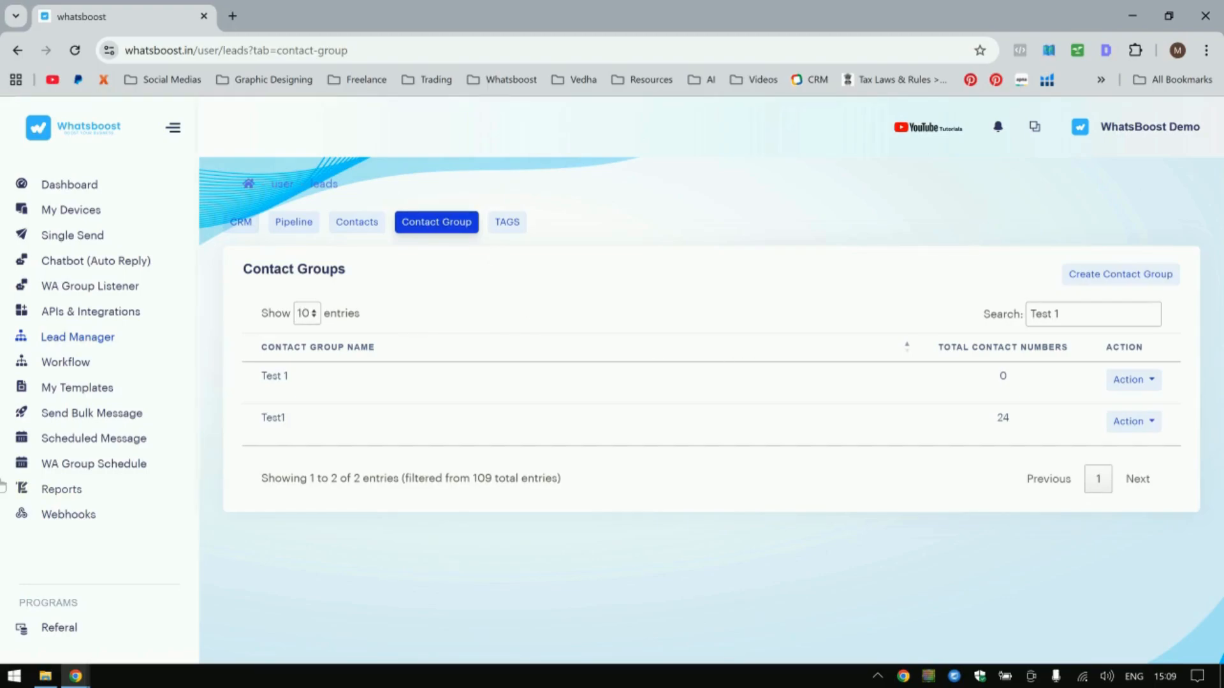
Open My Templates, start a new template, and review each message type's form.
{"action": "left_click", "coordinate": [72, 392]}
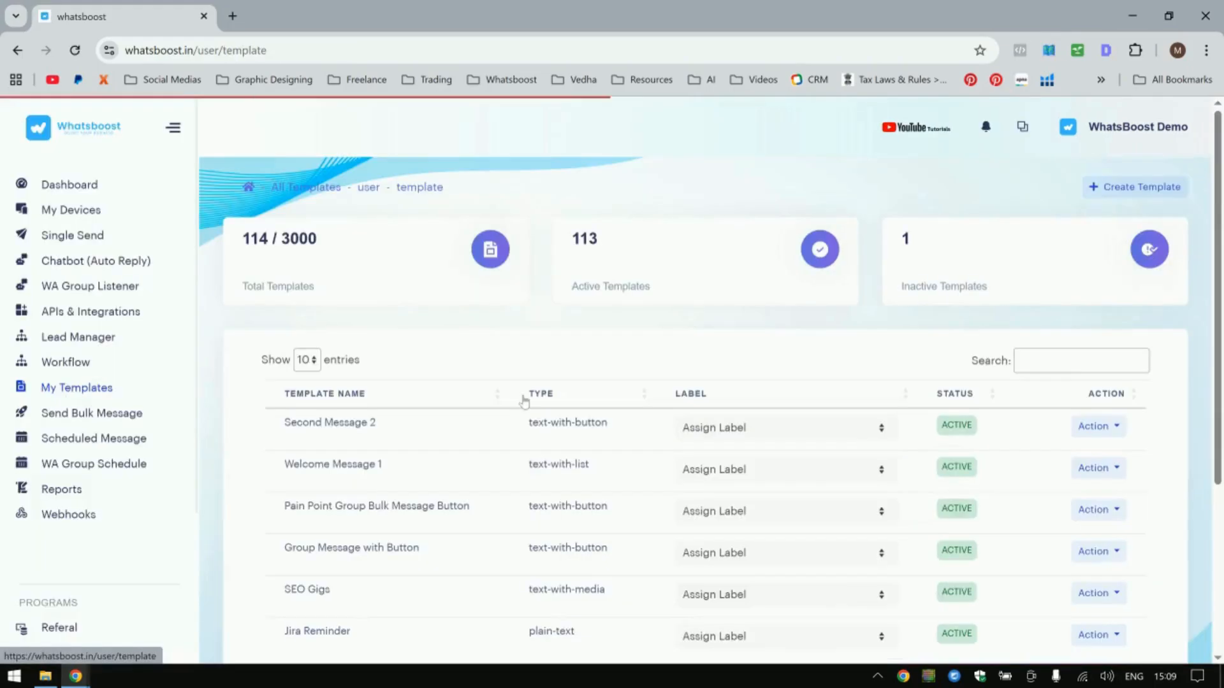
{"action": "left_click", "coordinate": [1136, 186]}
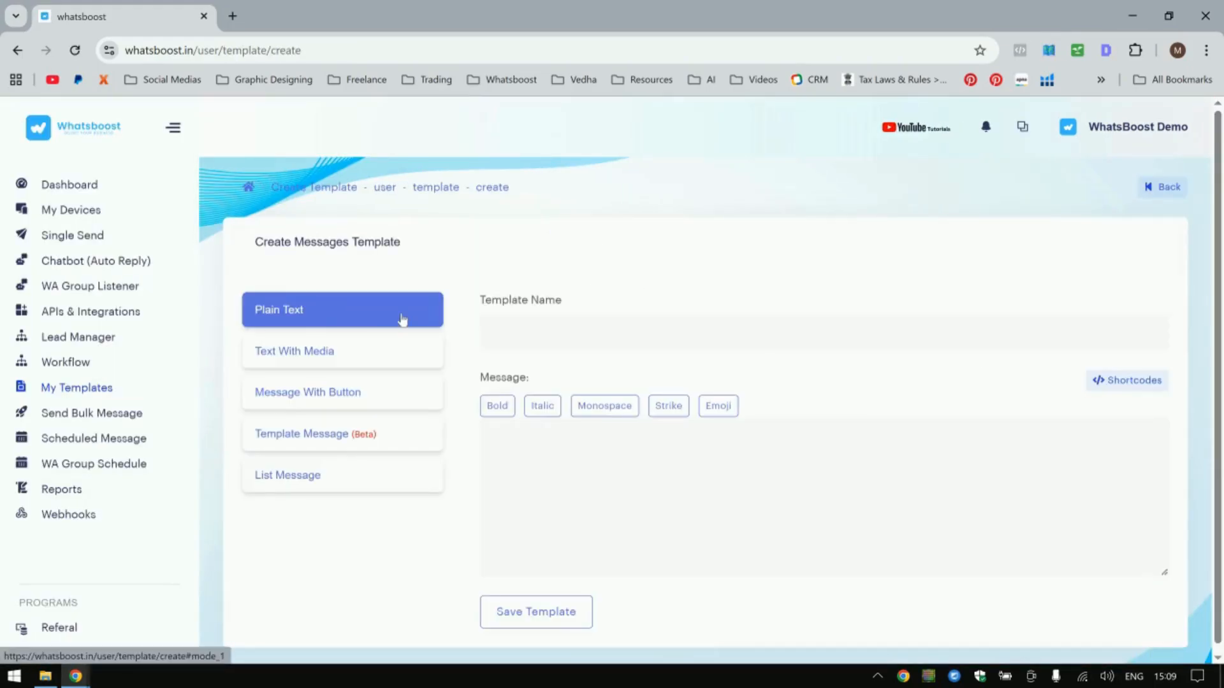
{"action": "left_click", "coordinate": [324, 353]}
{"action": "scroll", "coordinate": [576, 384], "scroll_direction": "down", "scroll_amount": 1}
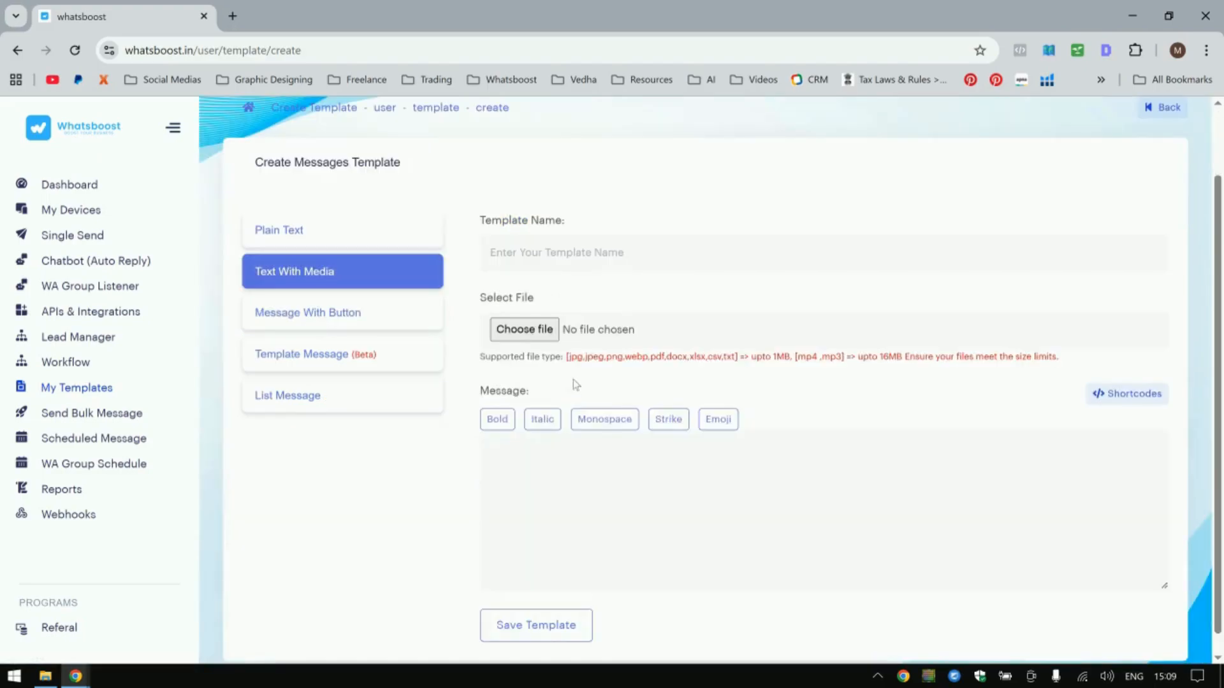
{"action": "left_click", "coordinate": [345, 326]}
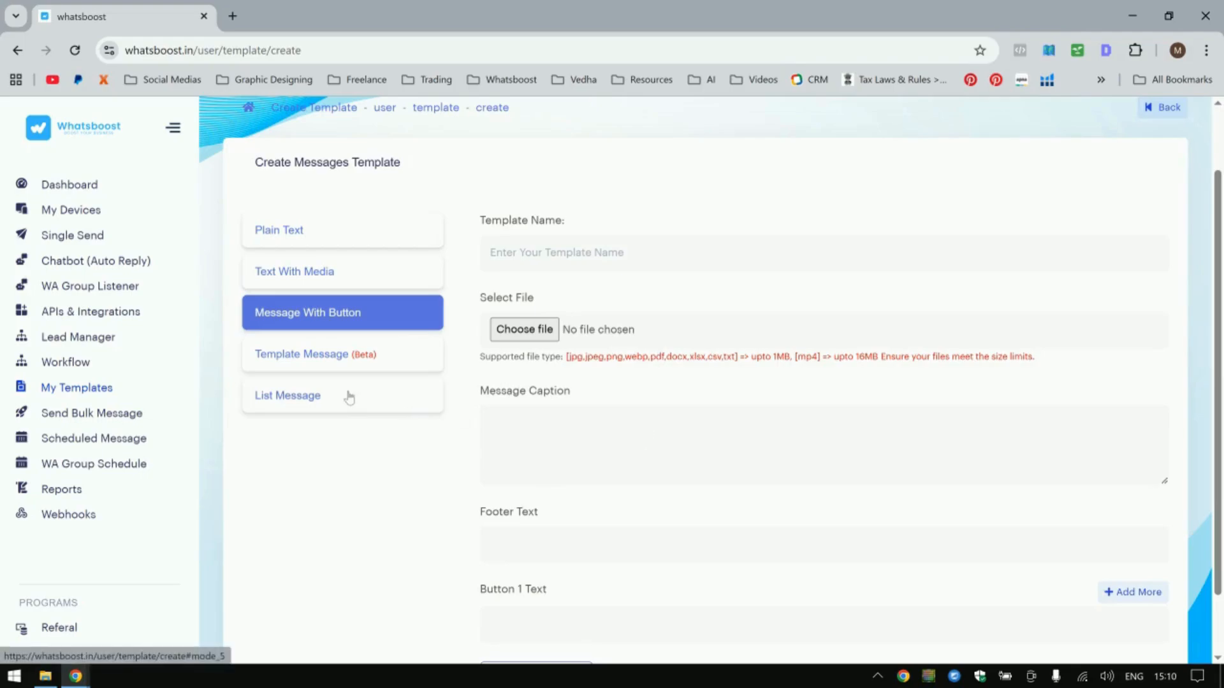
{"action": "left_click", "coordinate": [347, 354]}
{"action": "scroll", "coordinate": [637, 484], "scroll_direction": "down", "scroll_amount": 3}
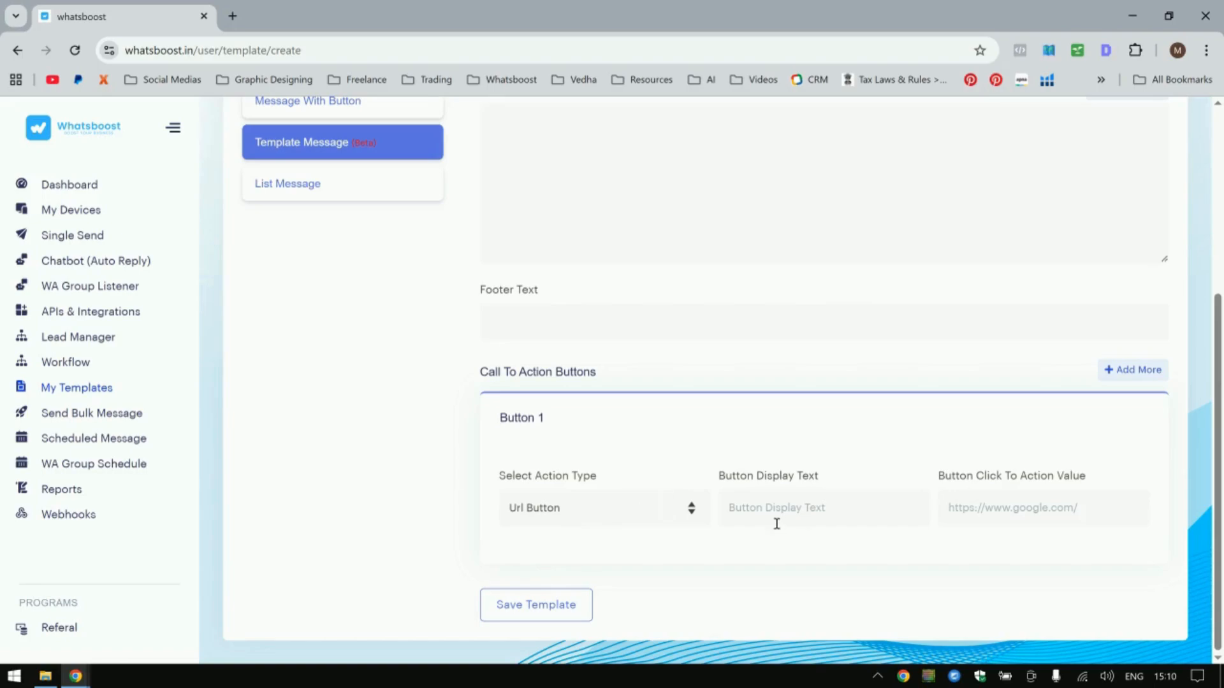
{"action": "scroll", "coordinate": [641, 525], "scroll_direction": "up", "scroll_amount": 2}
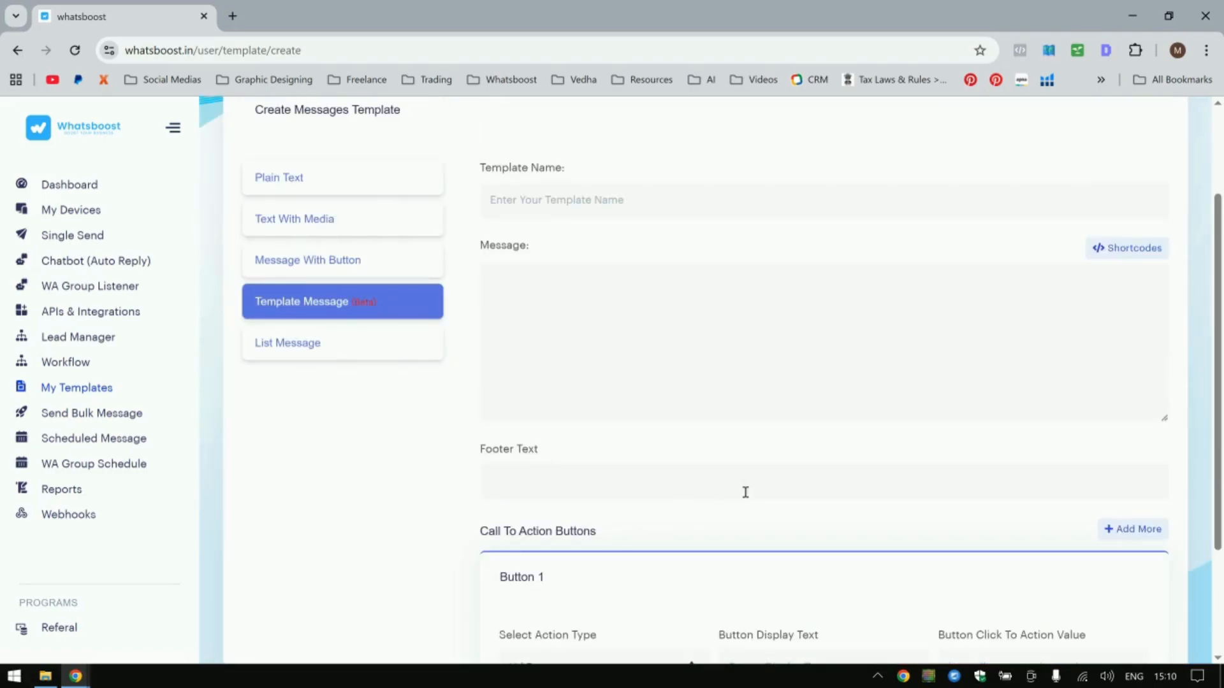
{"action": "left_click", "coordinate": [311, 348]}
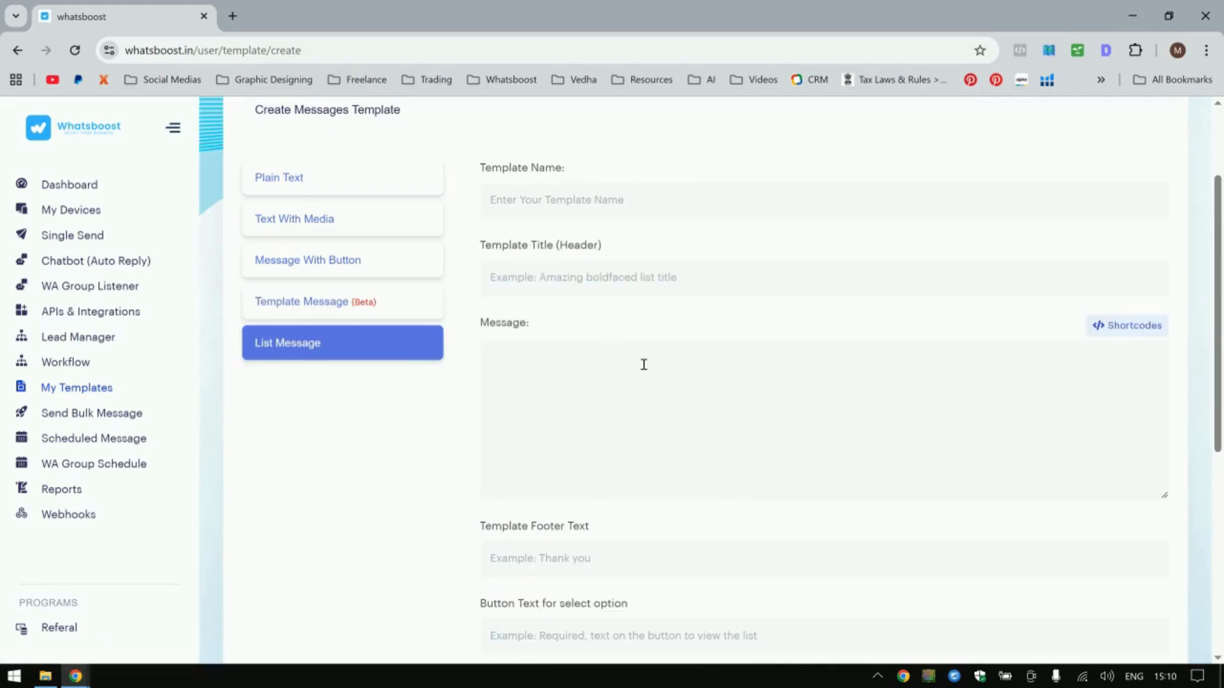
Open WhatsApp Web in a new tab from the bookmarks.
{"action": "left_click", "coordinate": [233, 16]}
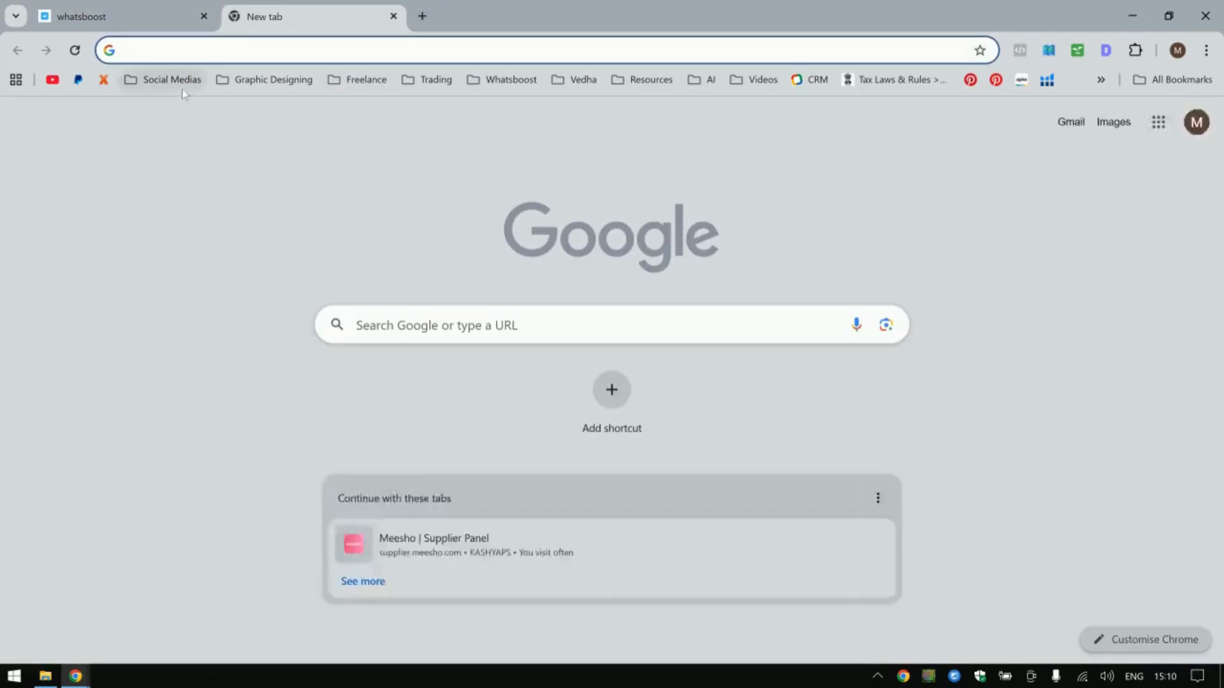
{"action": "left_click", "coordinate": [183, 89]}
{"action": "left_click", "coordinate": [185, 219]}
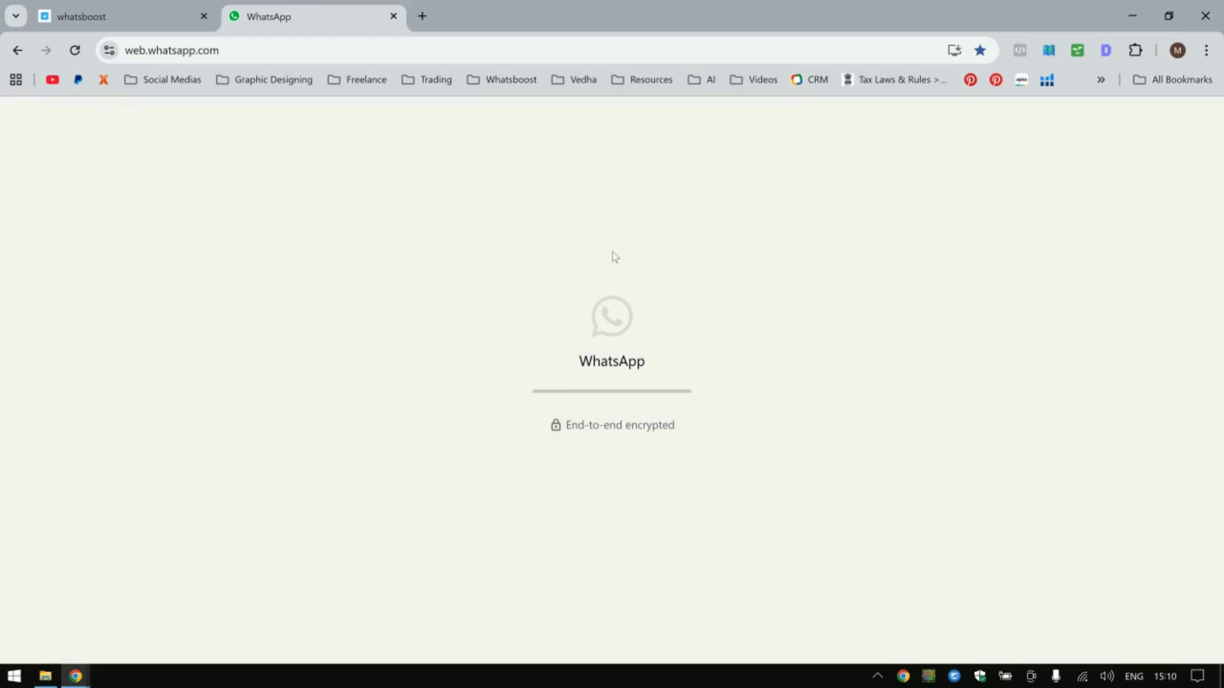
{"action": "left_click", "coordinate": [128, 16]}
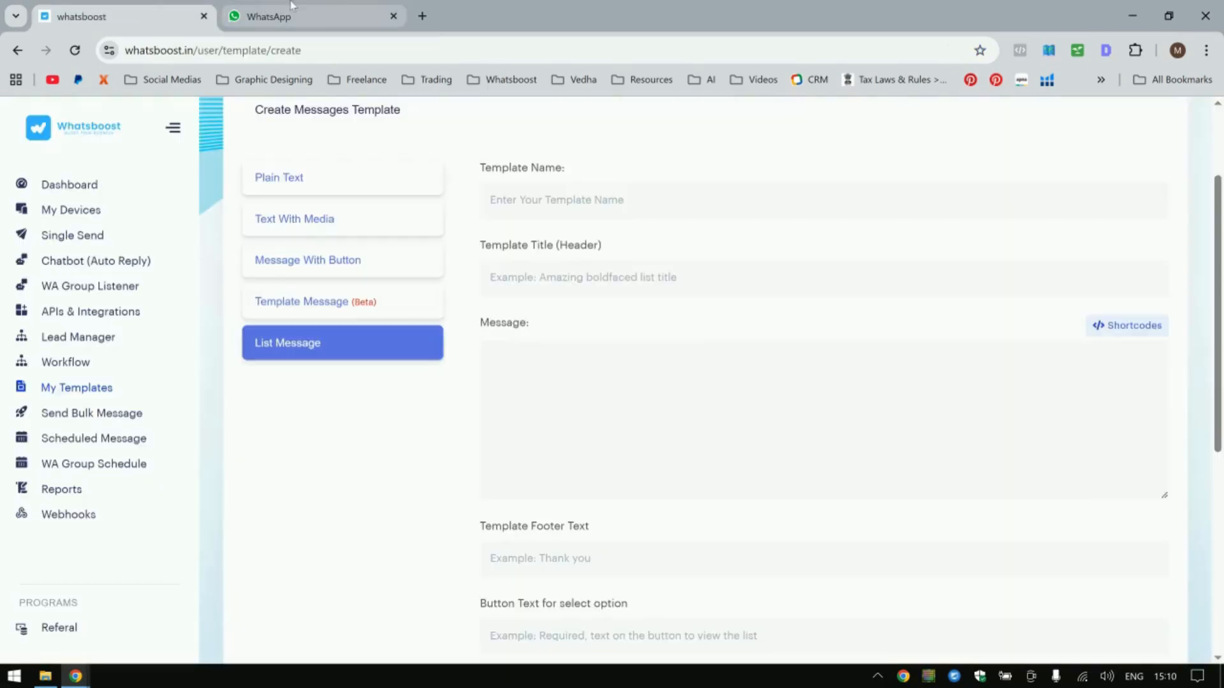
{"action": "left_click", "coordinate": [319, 7]}
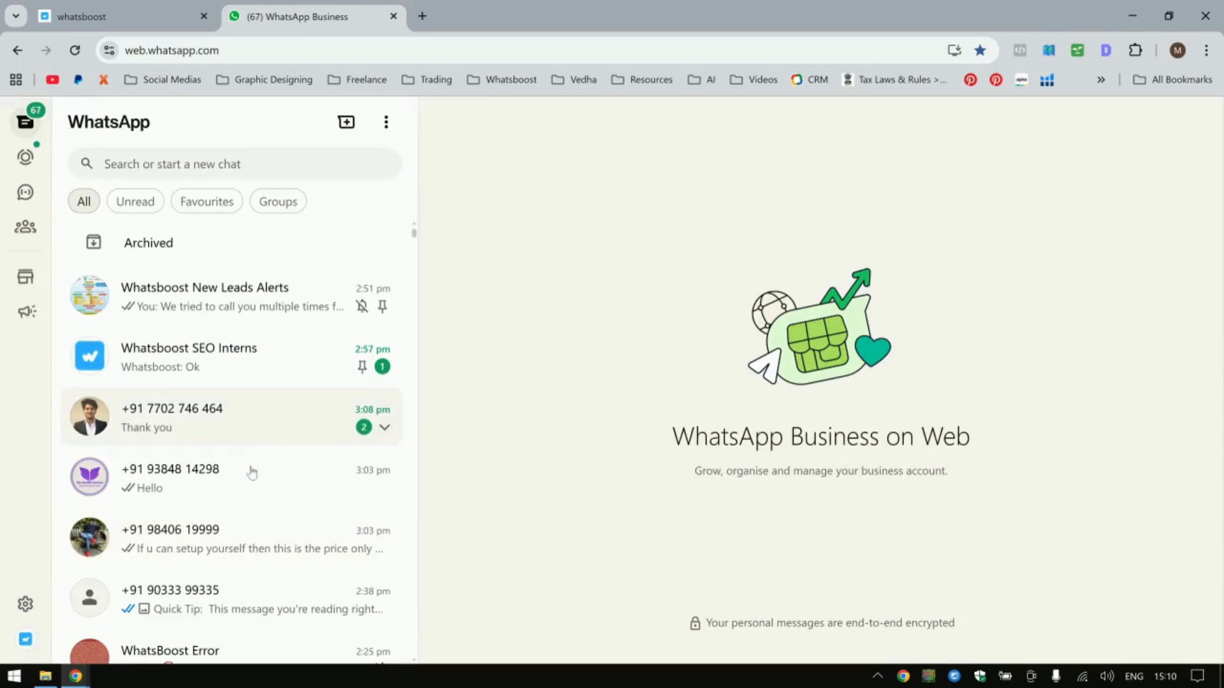
Open a customer chat and review the automated list message and its options.
{"action": "left_click", "coordinate": [248, 557]}
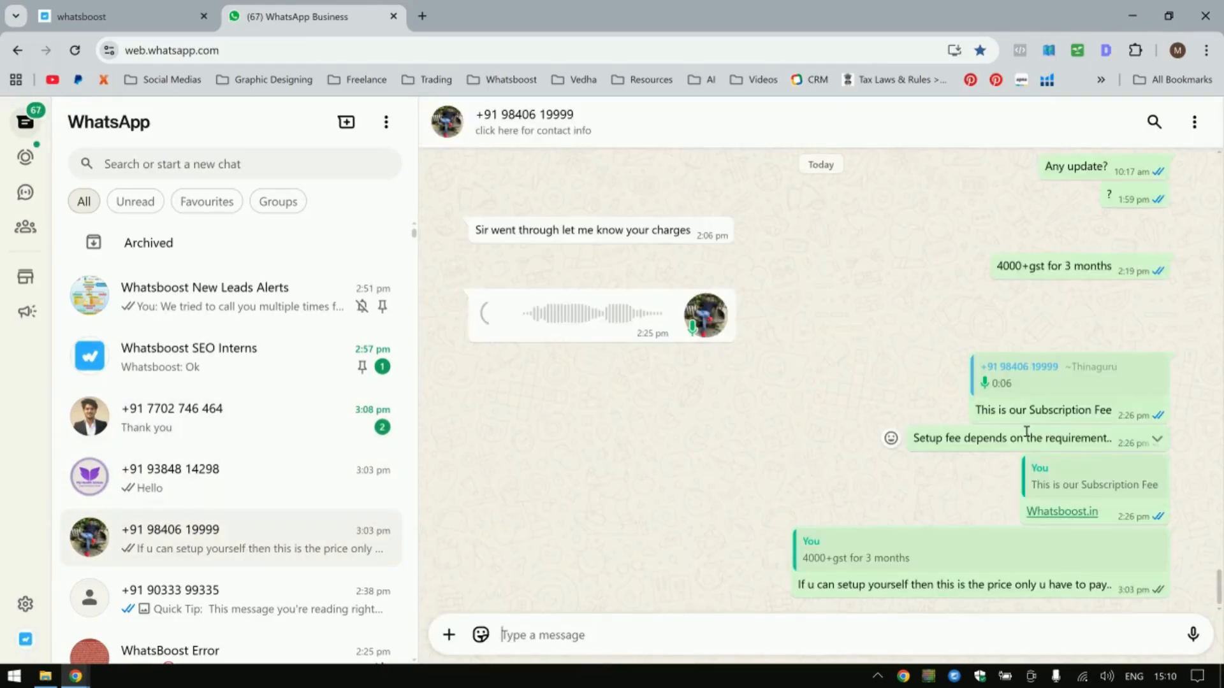
{"action": "scroll", "coordinate": [1026, 433], "scroll_direction": "up", "scroll_amount": 15}
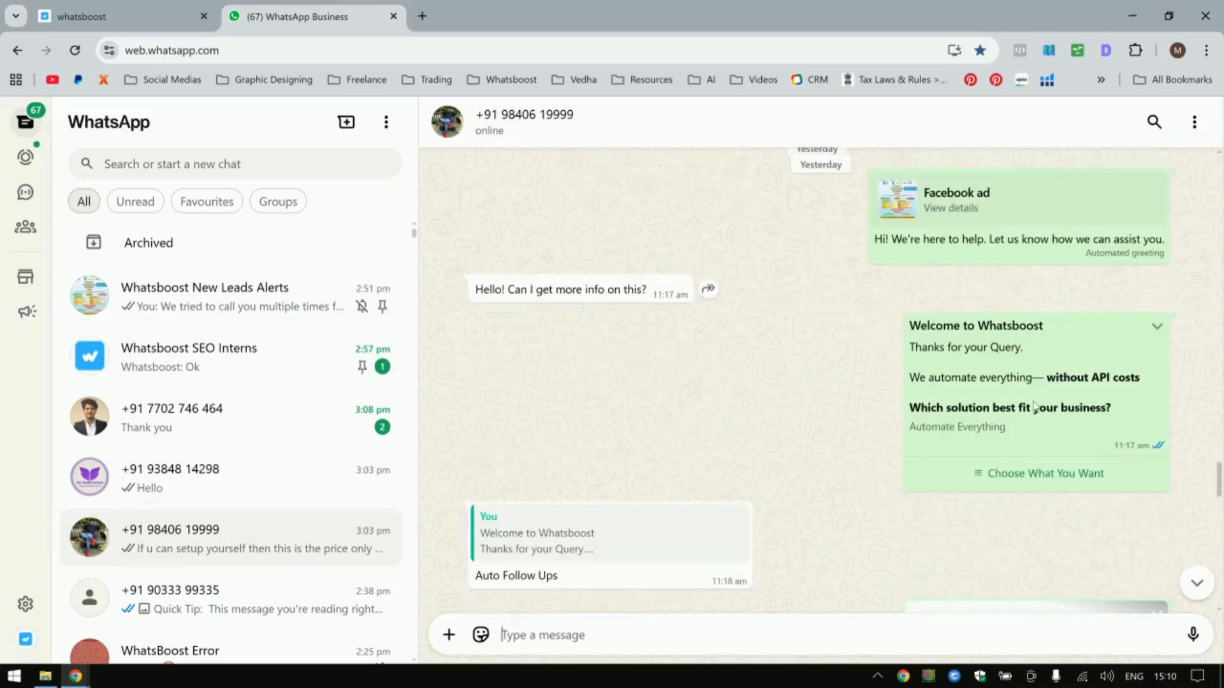
{"action": "left_click", "coordinate": [1038, 473]}
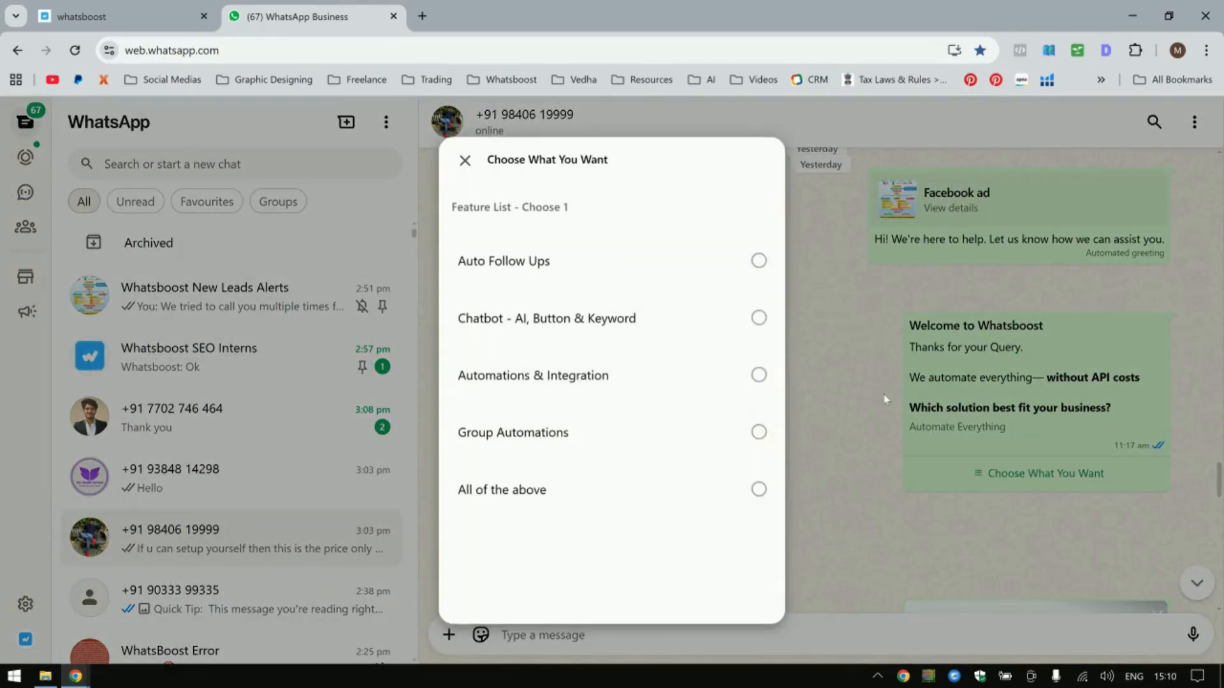
{"action": "left_click", "coordinate": [883, 399]}
{"action": "scroll", "coordinate": [886, 344], "scroll_direction": "down", "scroll_amount": 8}
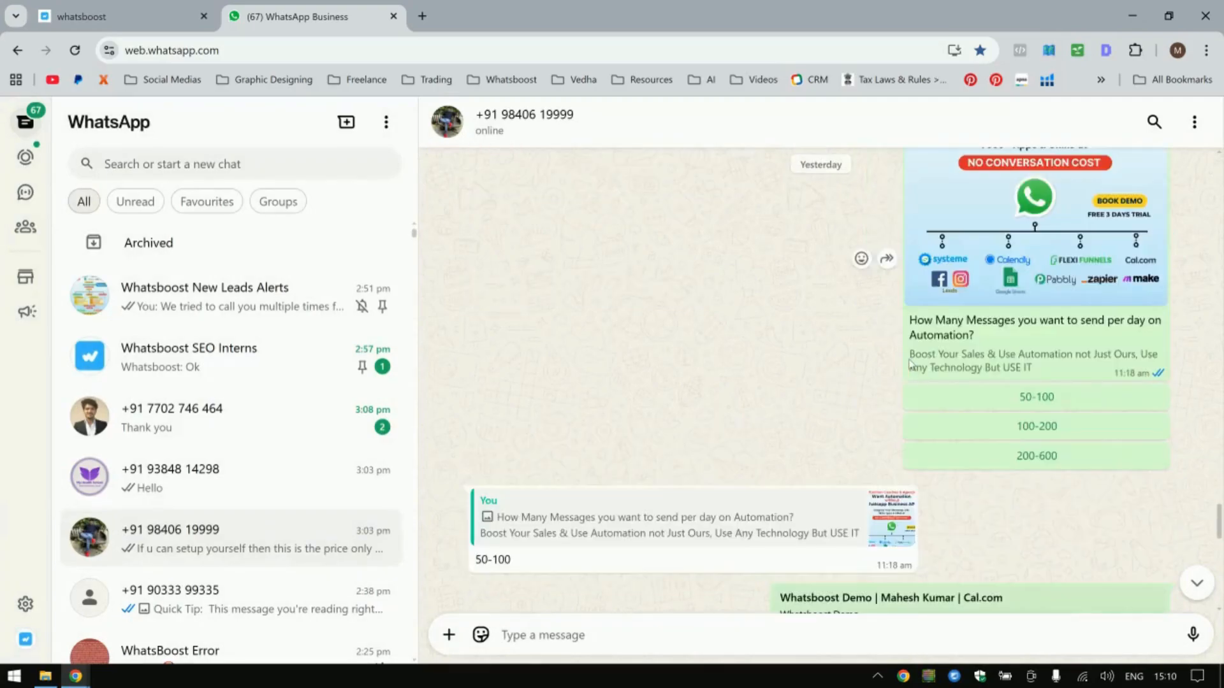
{"action": "scroll", "coordinate": [911, 364], "scroll_direction": "up", "scroll_amount": 1}
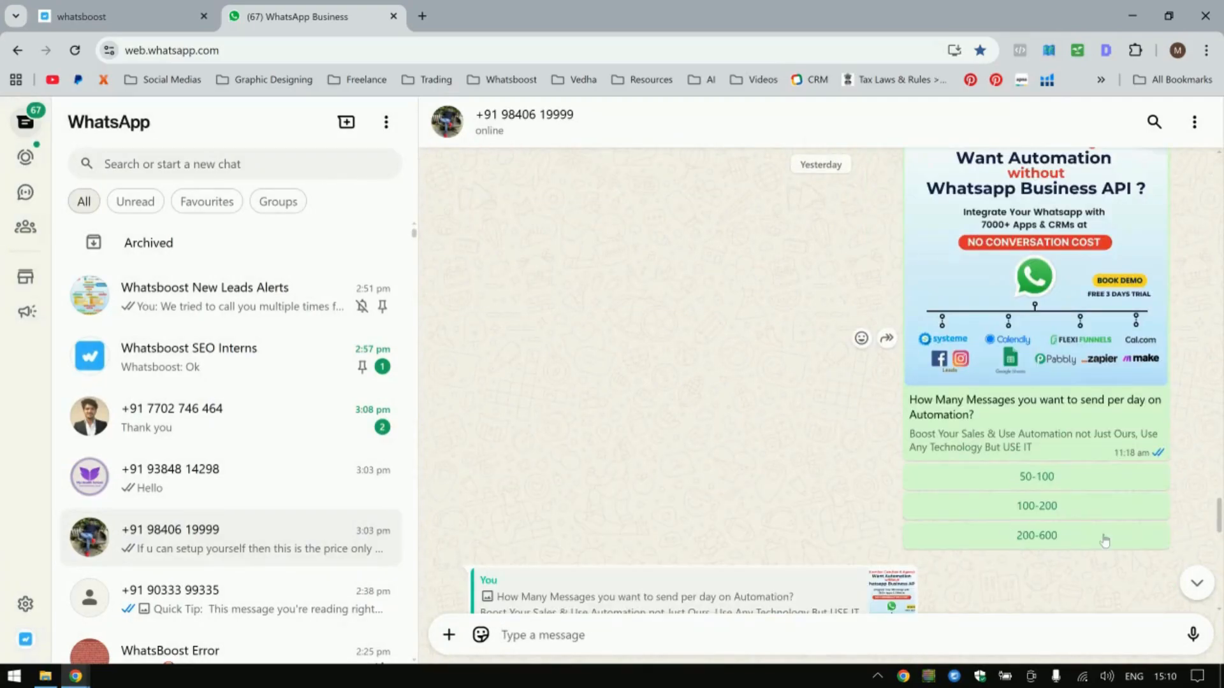
{"action": "scroll", "coordinate": [1105, 541], "scroll_direction": "down", "scroll_amount": 5}
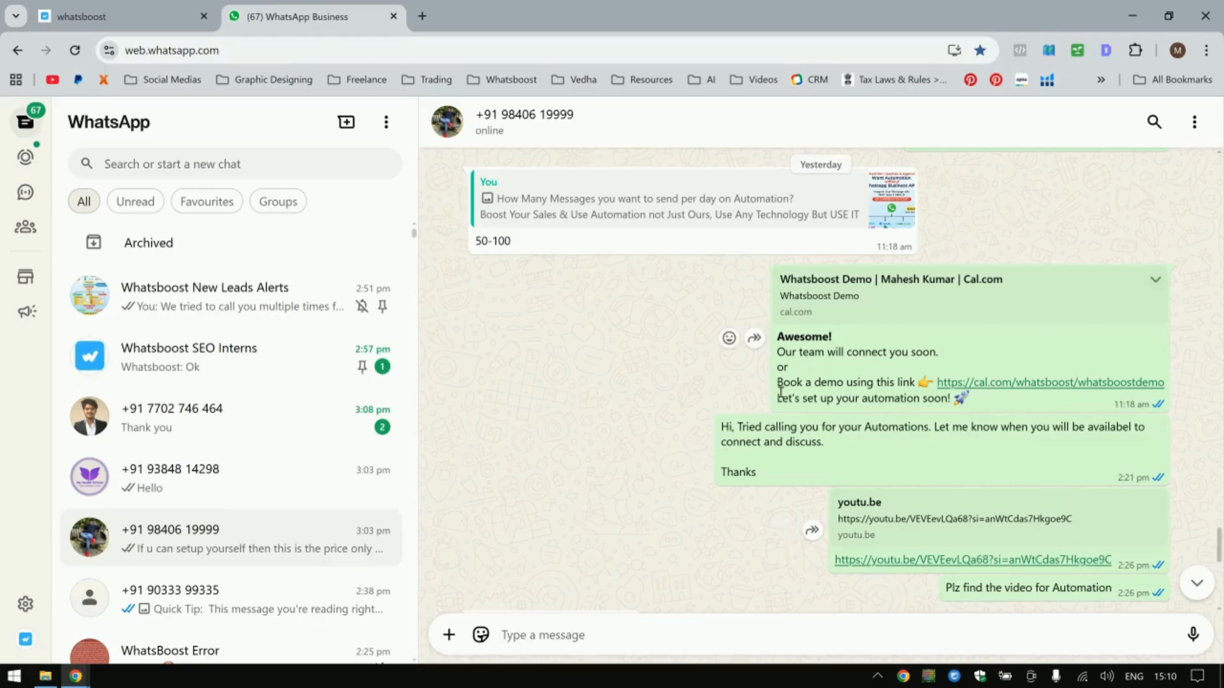
Return to the WhatsBoost tab and open the APIs & Integrations page via My Templates.
{"action": "scroll", "coordinate": [684, 369], "scroll_direction": "up", "scroll_amount": 15}
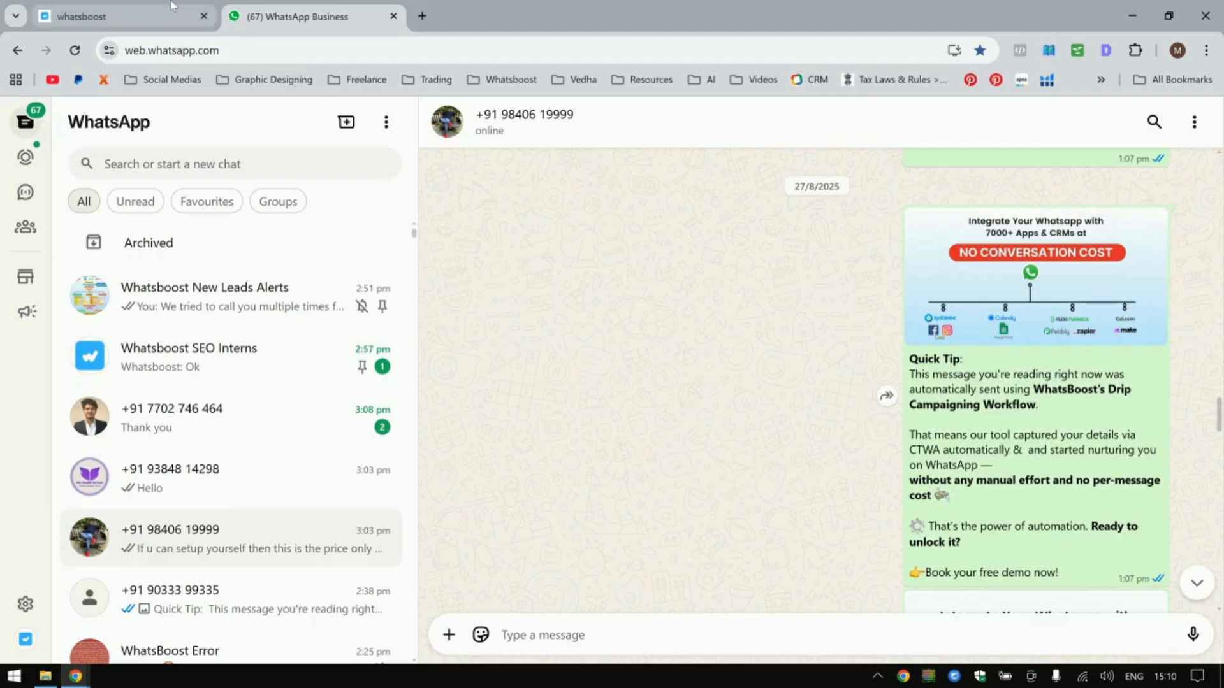
{"action": "left_click", "coordinate": [121, 15]}
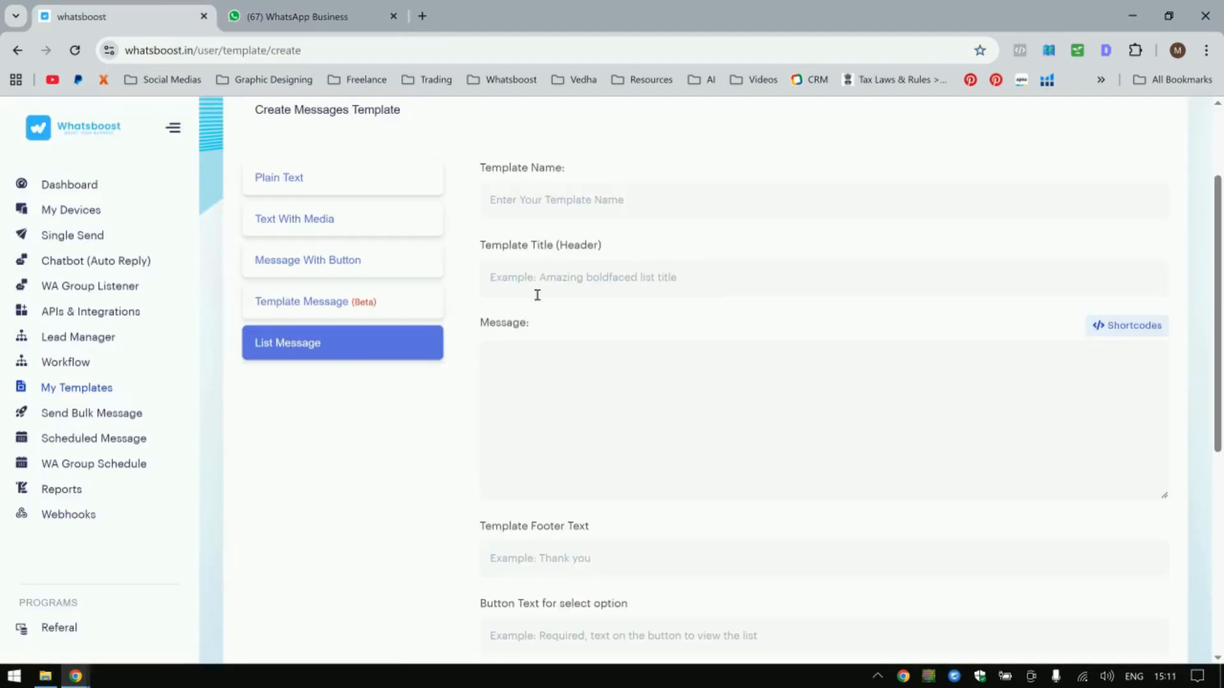
{"action": "left_click", "coordinate": [67, 386]}
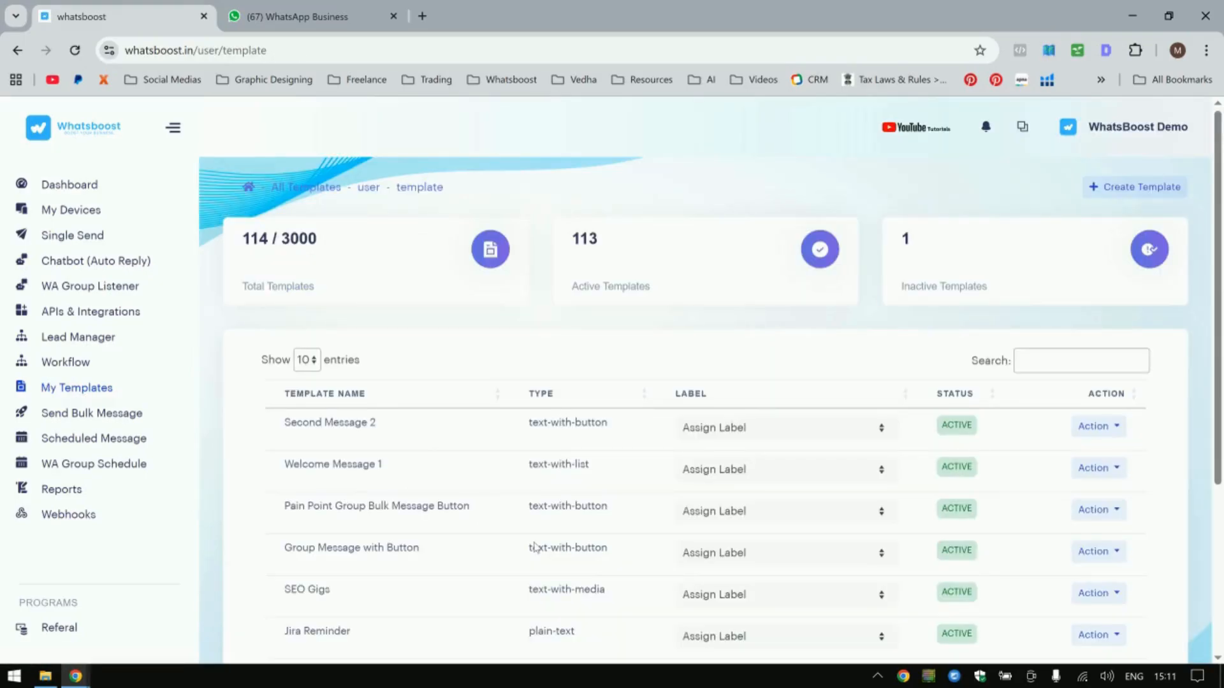
{"action": "left_click", "coordinate": [91, 313]}
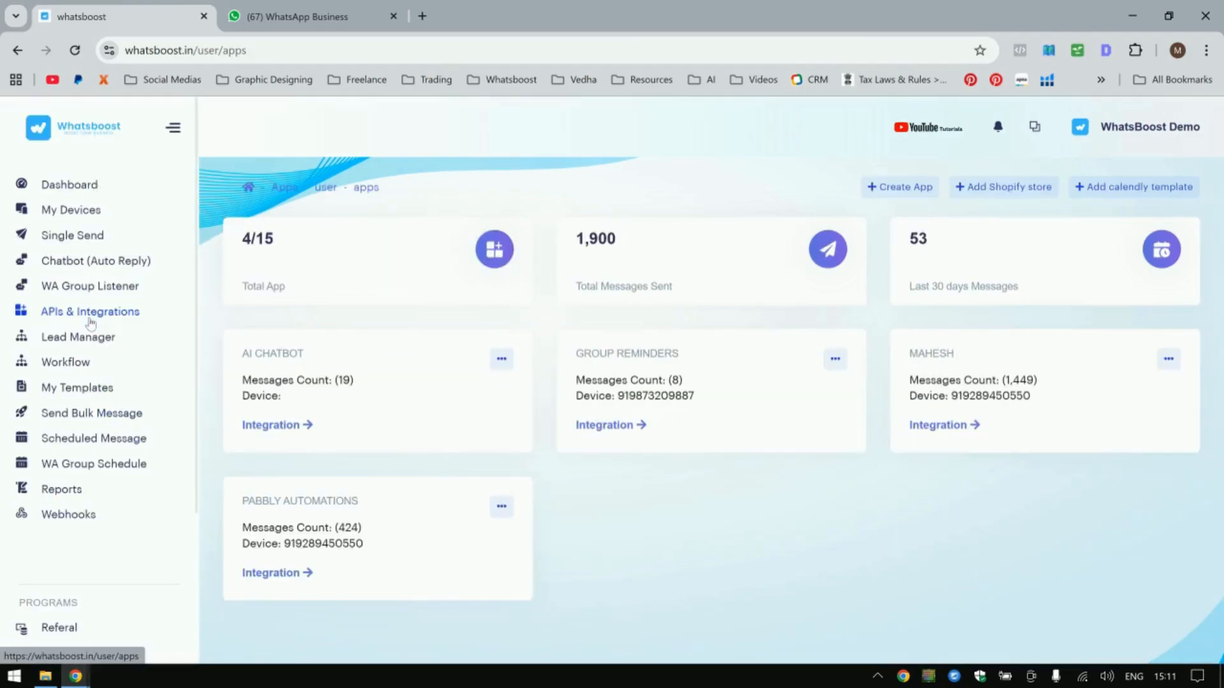
{"action": "left_click", "coordinate": [899, 187]}
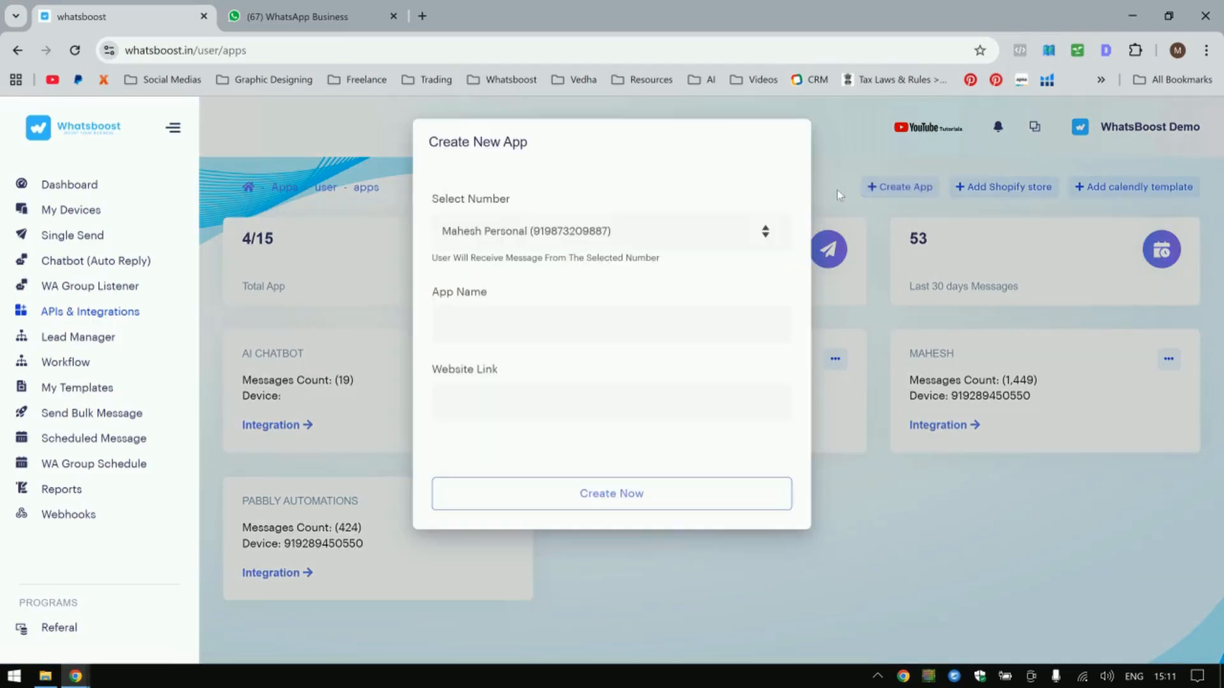
{"action": "left_click", "coordinate": [509, 232]}
{"action": "left_click", "coordinate": [521, 280]}
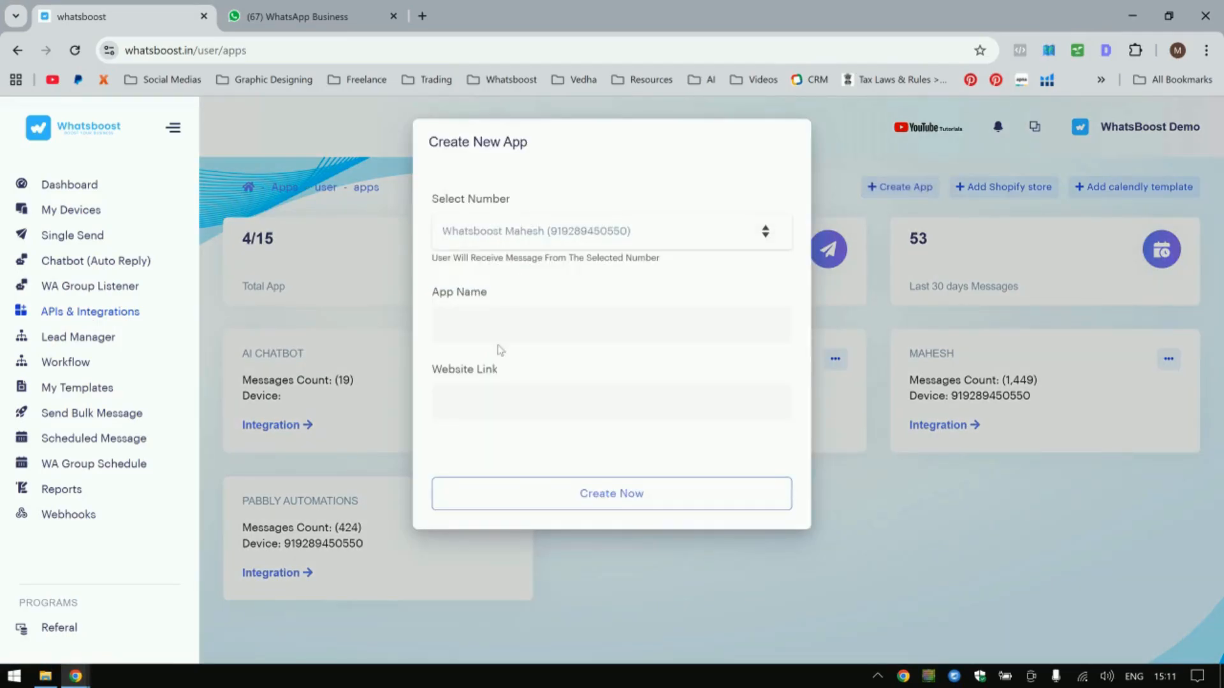
{"action": "left_click", "coordinate": [483, 316]}
{"action": "left_click", "coordinate": [551, 361]}
{"action": "left_click", "coordinate": [519, 405]}
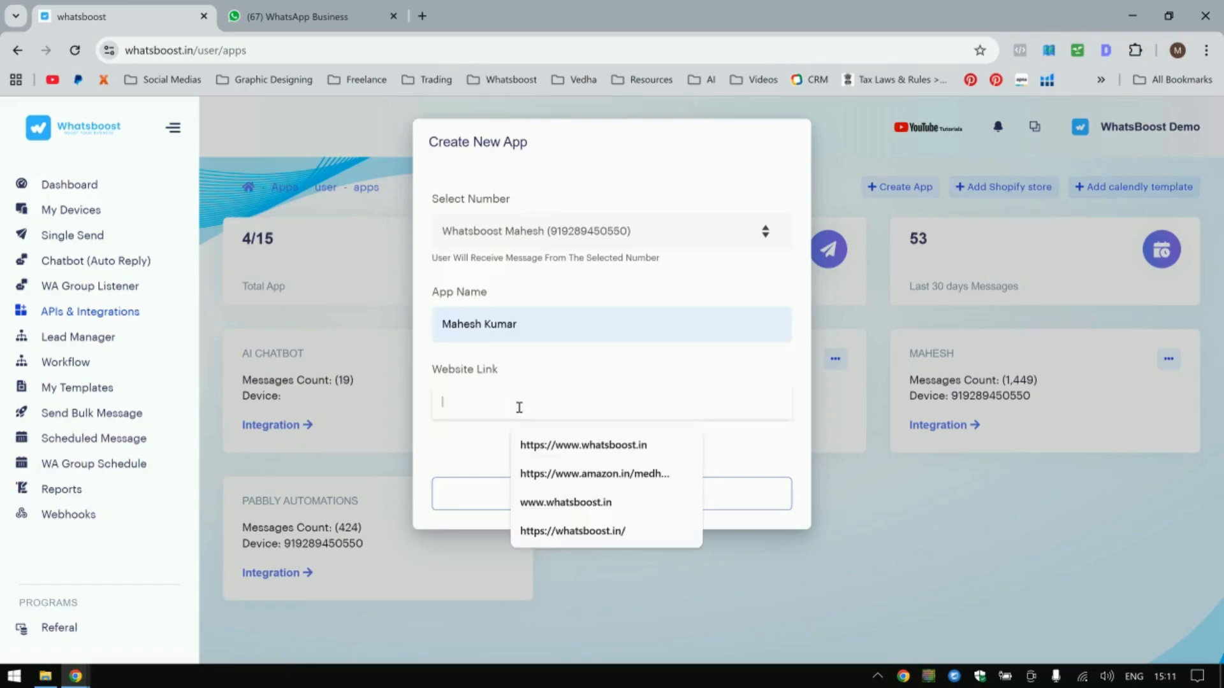
{"action": "left_click", "coordinate": [589, 450]}
{"action": "left_click_drag", "start_coordinate": [585, 401], "coordinate": [420, 393]}
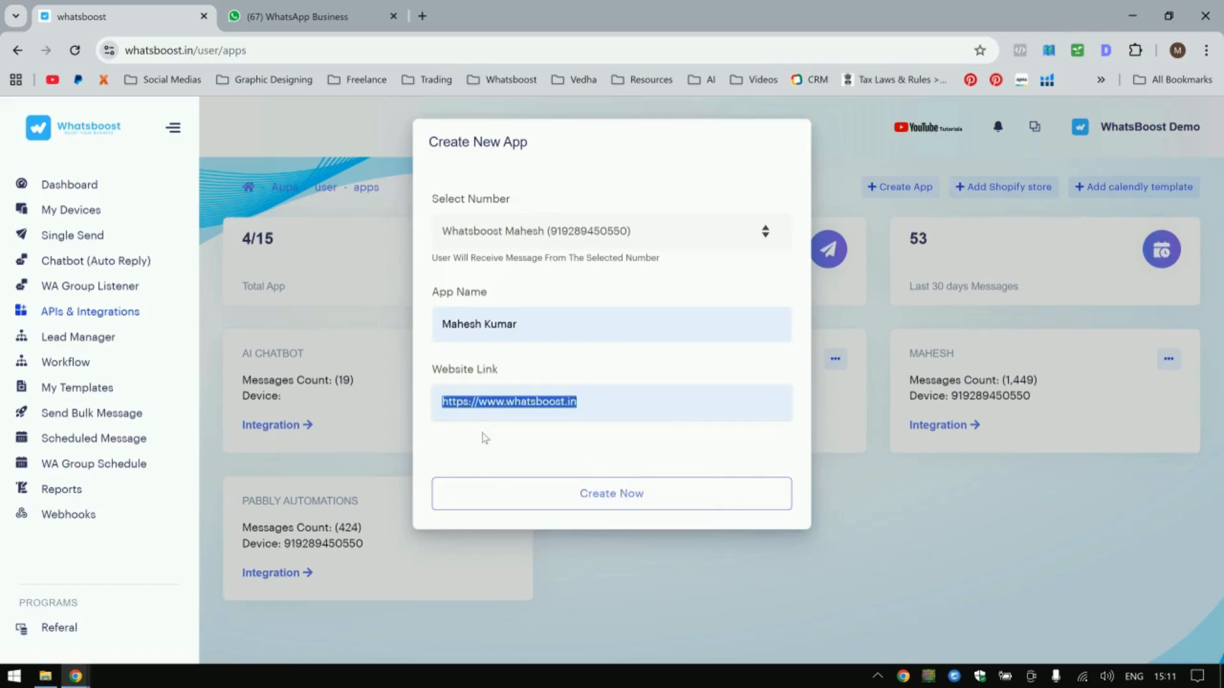
{"action": "left_click", "coordinate": [513, 493]}
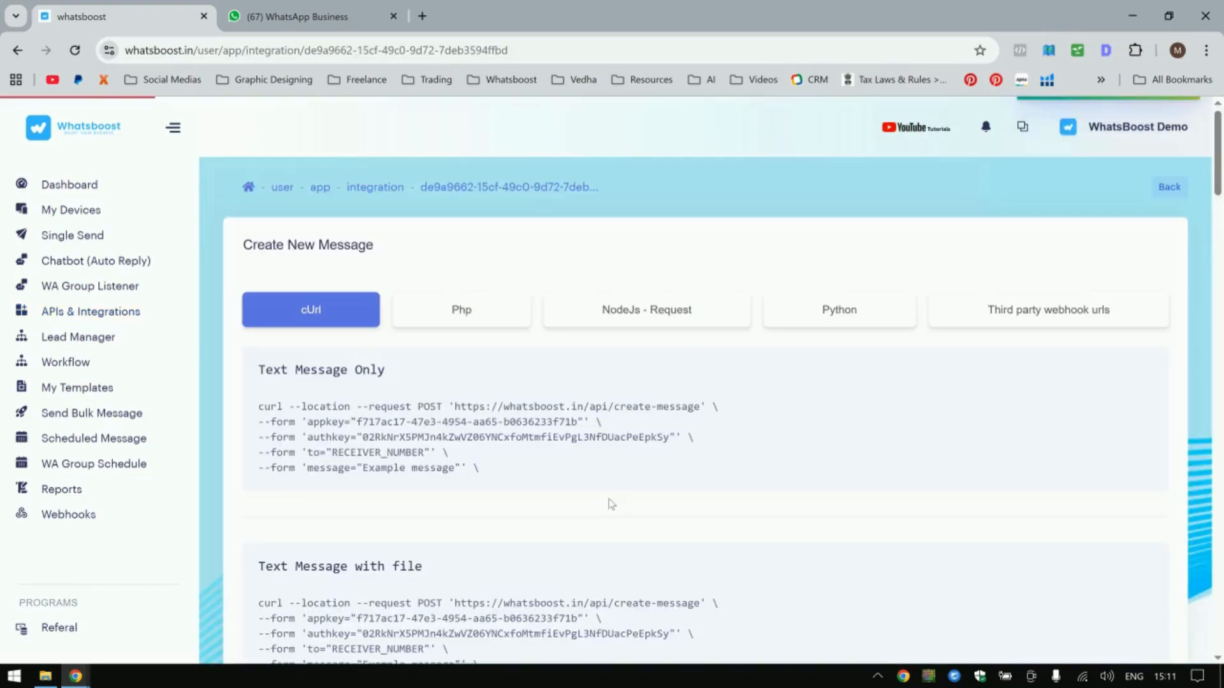
Review the cURL code samples for sending text messages on the app's integration page.
{"action": "scroll", "coordinate": [355, 310], "scroll_direction": "down", "scroll_amount": 3}
{"action": "left_click_drag", "start_coordinate": [264, 249], "coordinate": [431, 386]}
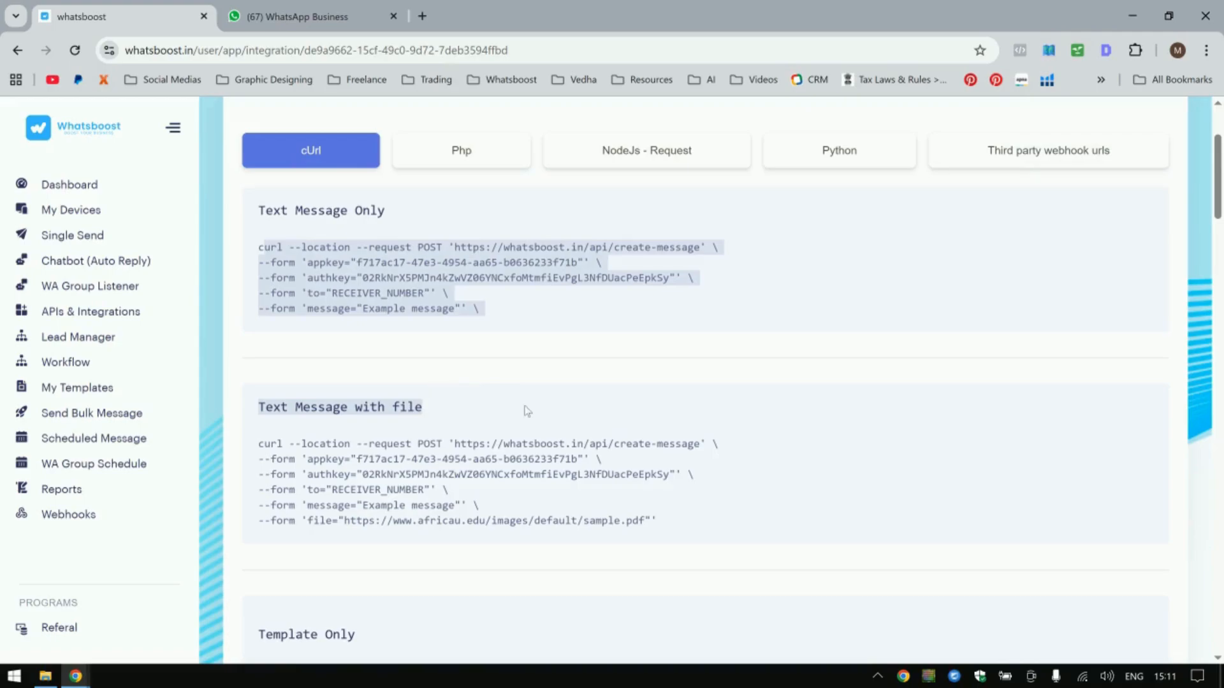
{"action": "left_click", "coordinate": [307, 377]}
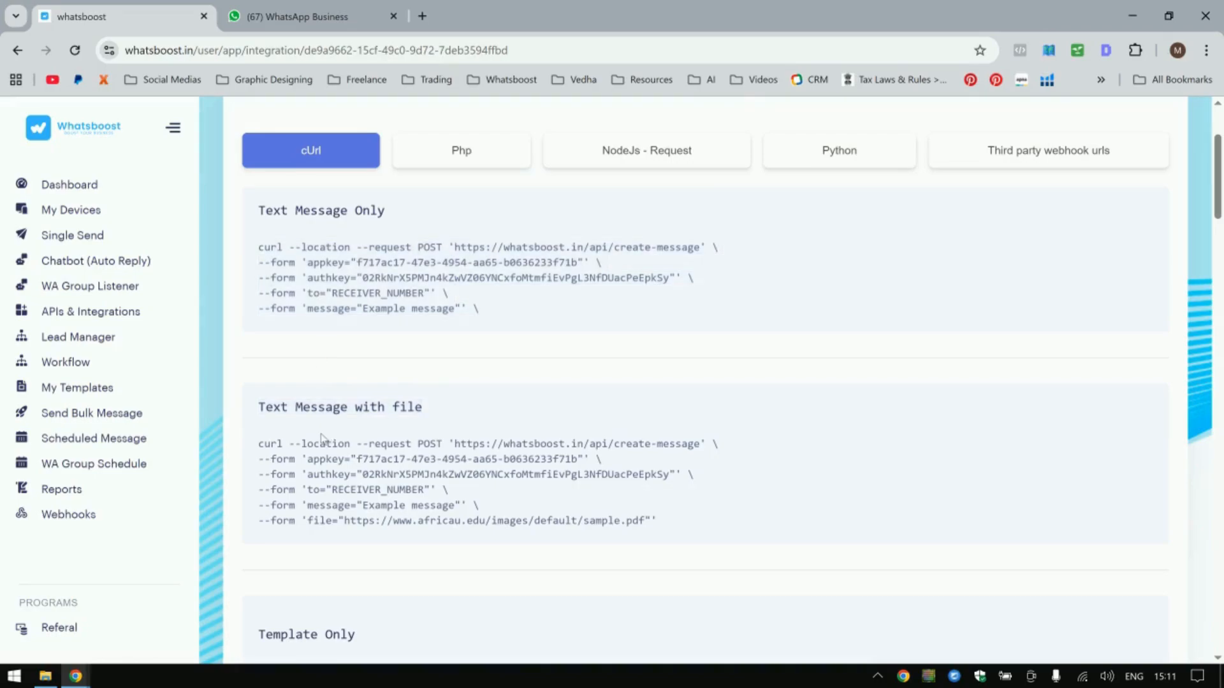
Browse Lead Manager's contacts and contact groups and My Templates, ending on the Workflow page.
{"action": "left_click", "coordinate": [78, 337]}
{"action": "left_click", "coordinate": [357, 222]}
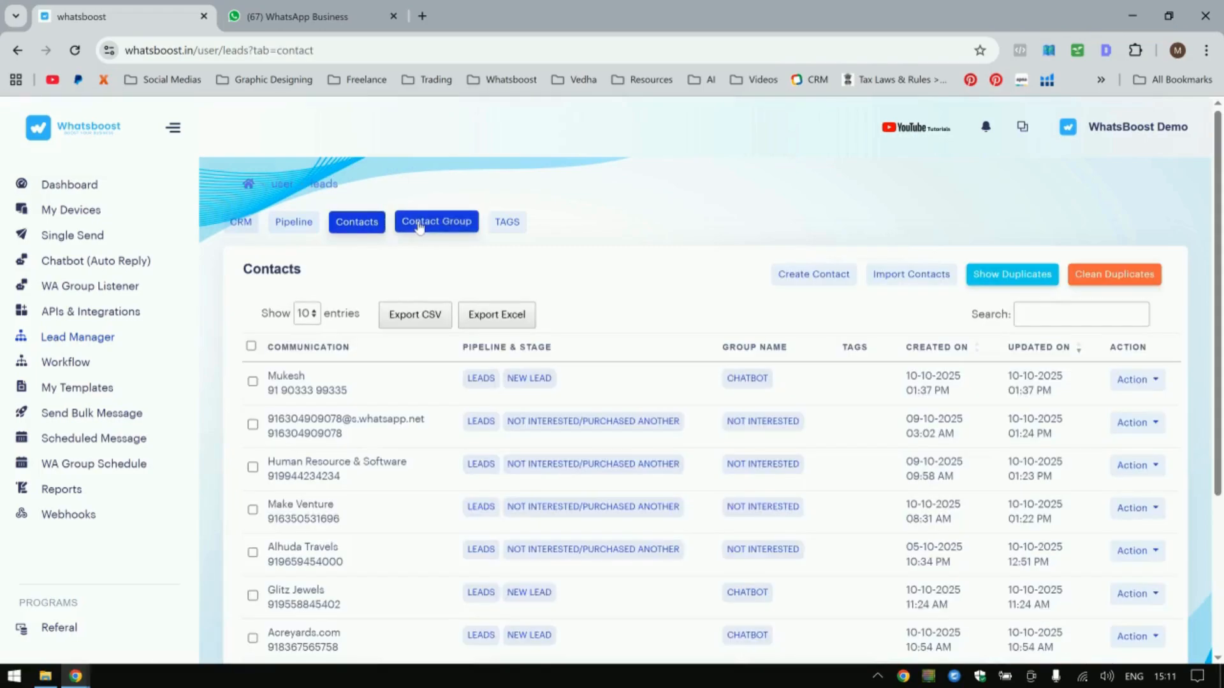
{"action": "left_click", "coordinate": [437, 222]}
{"action": "left_click", "coordinate": [76, 394]}
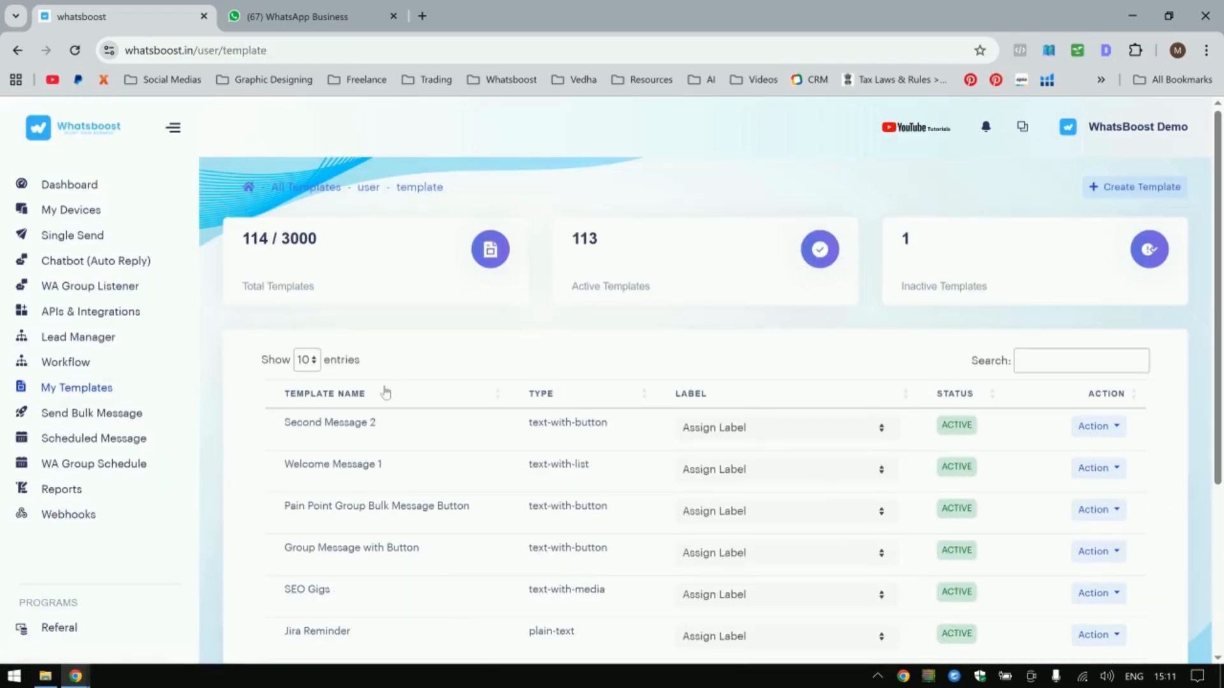
{"action": "left_click", "coordinate": [76, 367]}
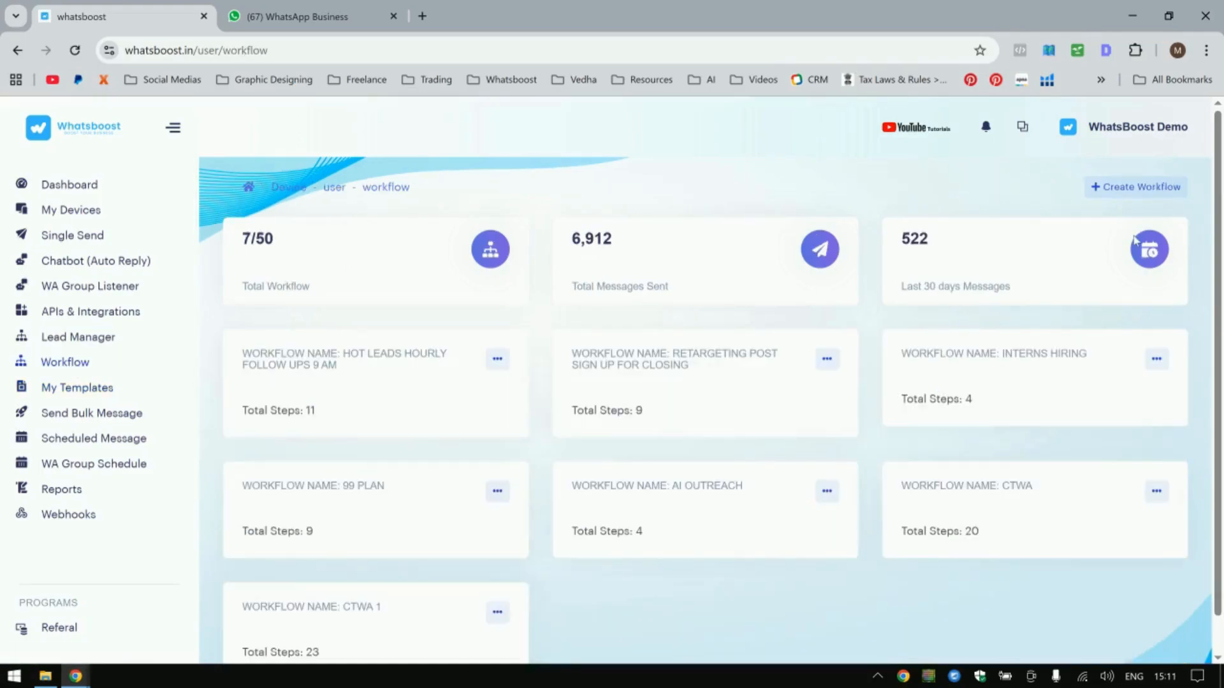
Start a new workflow with a workflow name, trigger New Contact in Group, group Test 1, and a delay step.
{"action": "left_click", "coordinate": [1136, 187]}
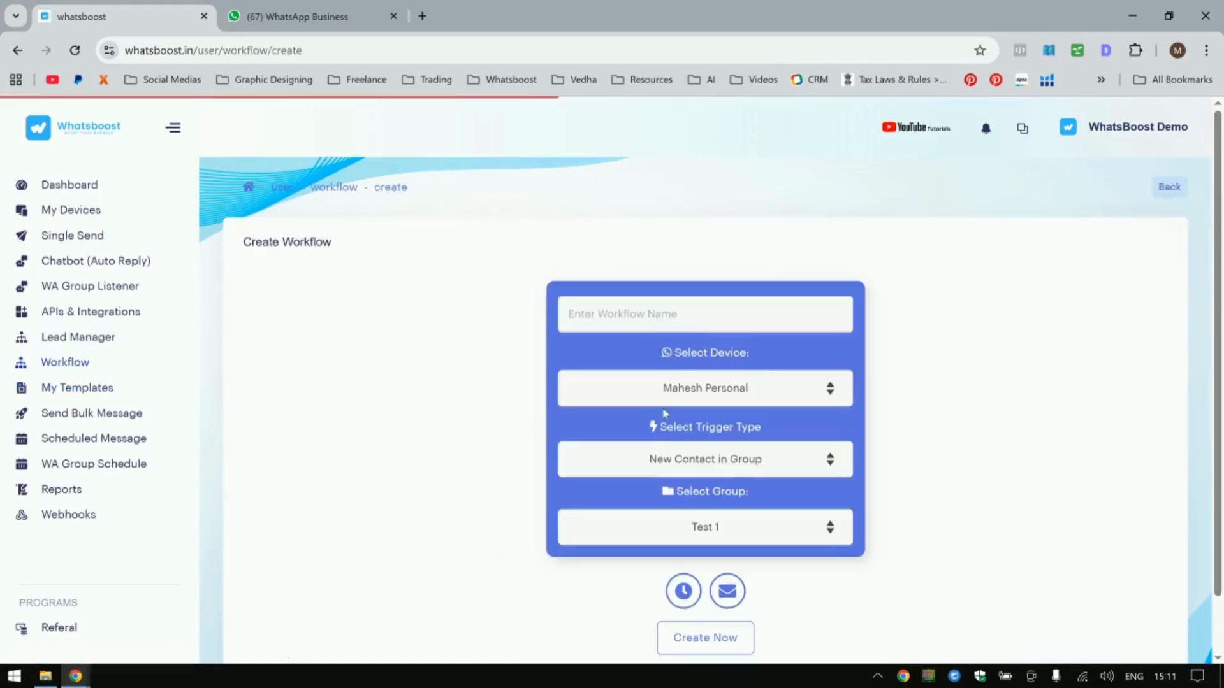
{"action": "left_click", "coordinate": [763, 537]}
{"action": "left_click", "coordinate": [763, 536]}
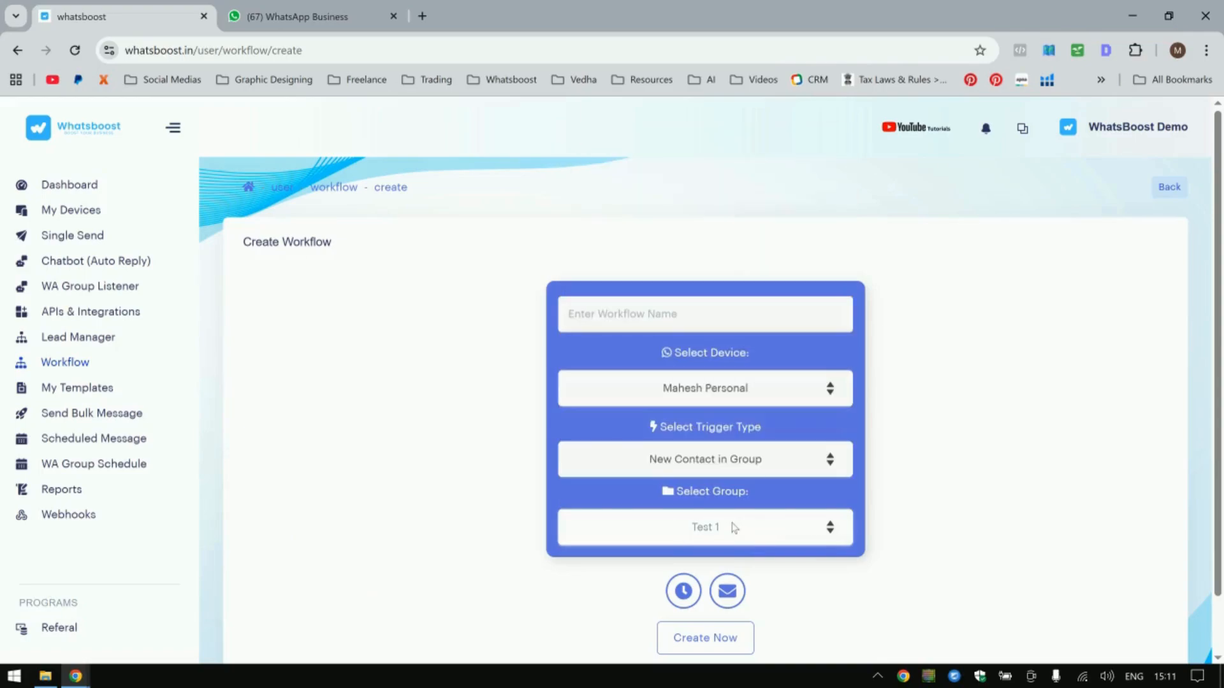
{"action": "left_click", "coordinate": [666, 322]}
{"action": "left_click", "coordinate": [670, 355]}
{"action": "left_click", "coordinate": [684, 591]}
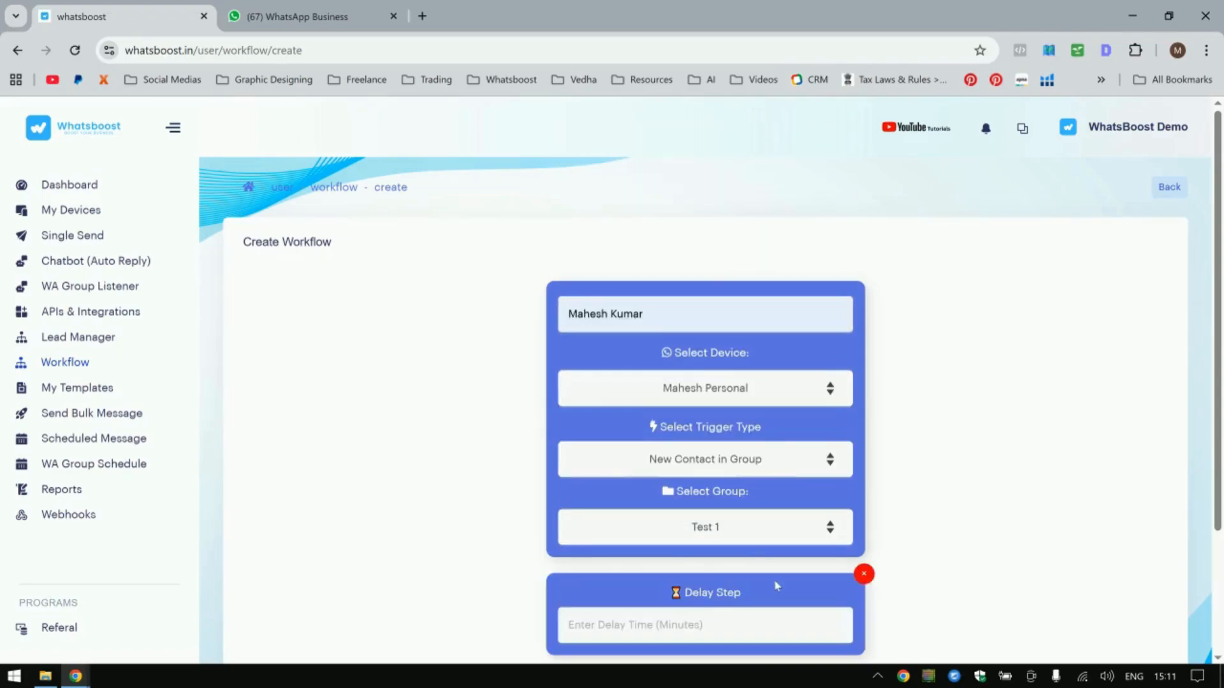
Add a send-message-template step to the workflow and choose the button test template.
{"action": "scroll", "coordinate": [776, 586], "scroll_direction": "down", "scroll_amount": 3}
{"action": "left_click", "coordinate": [726, 527]}
{"action": "left_click", "coordinate": [722, 574]}
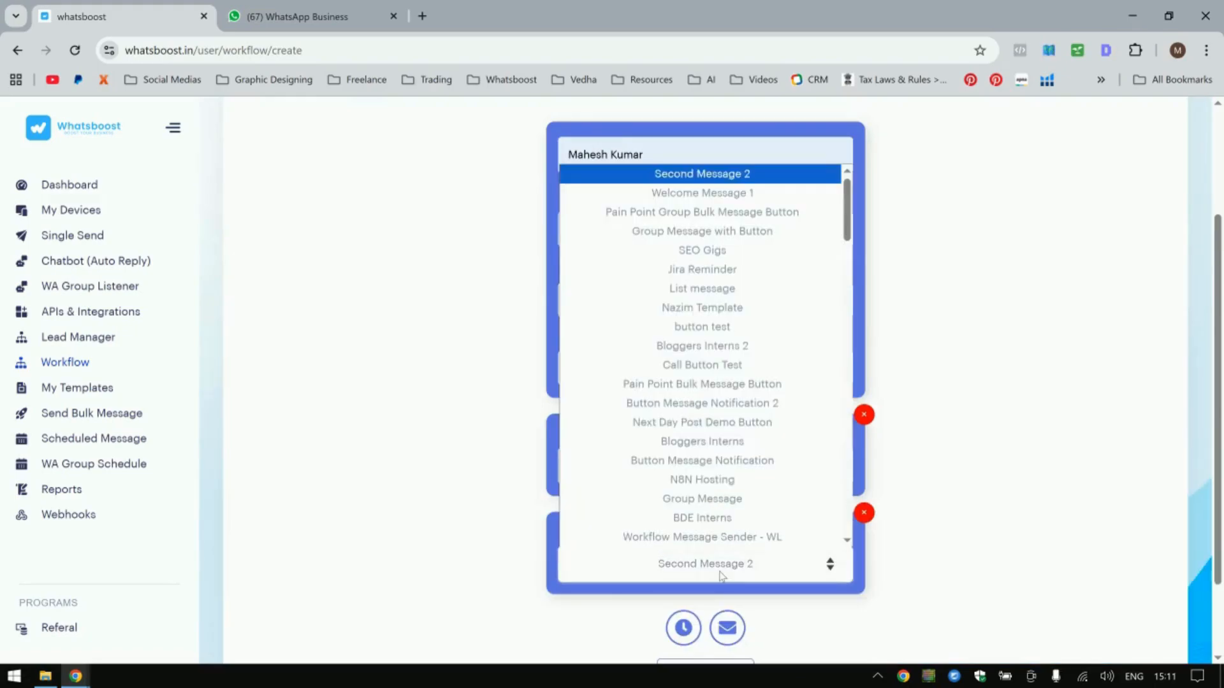
{"action": "left_click", "coordinate": [729, 328]}
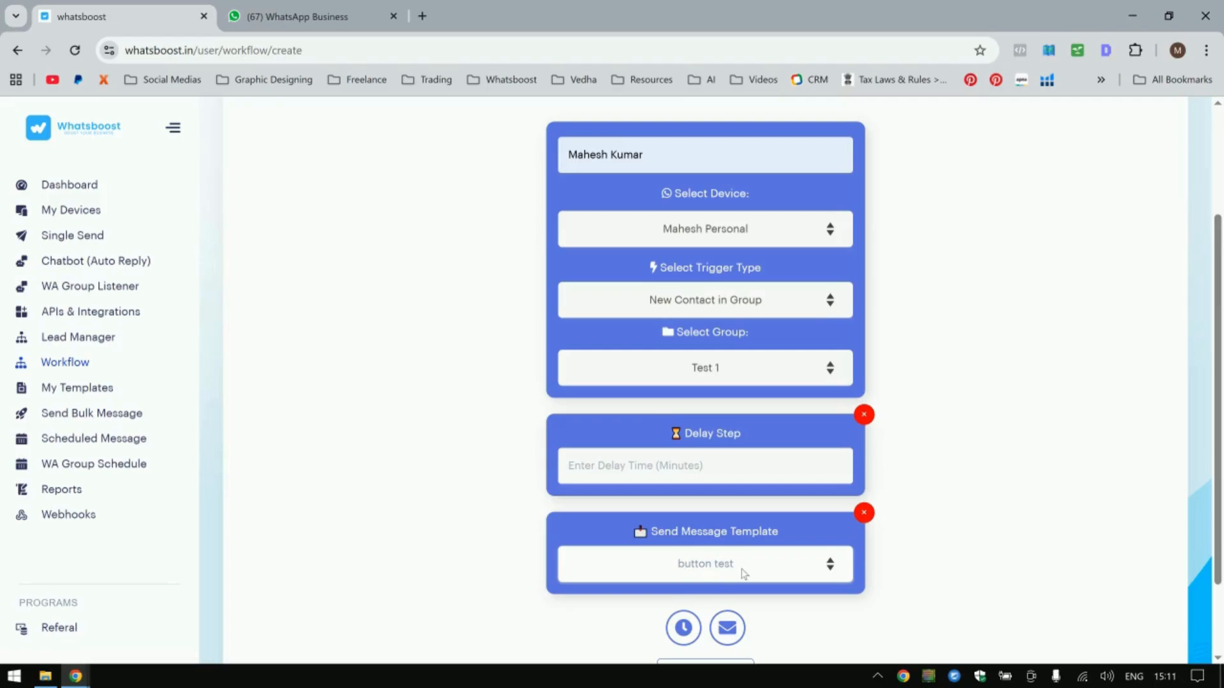
Set the first delay step to 60 minutes.
{"action": "left_click", "coordinate": [630, 471]}
{"action": "type", "text": "60"}
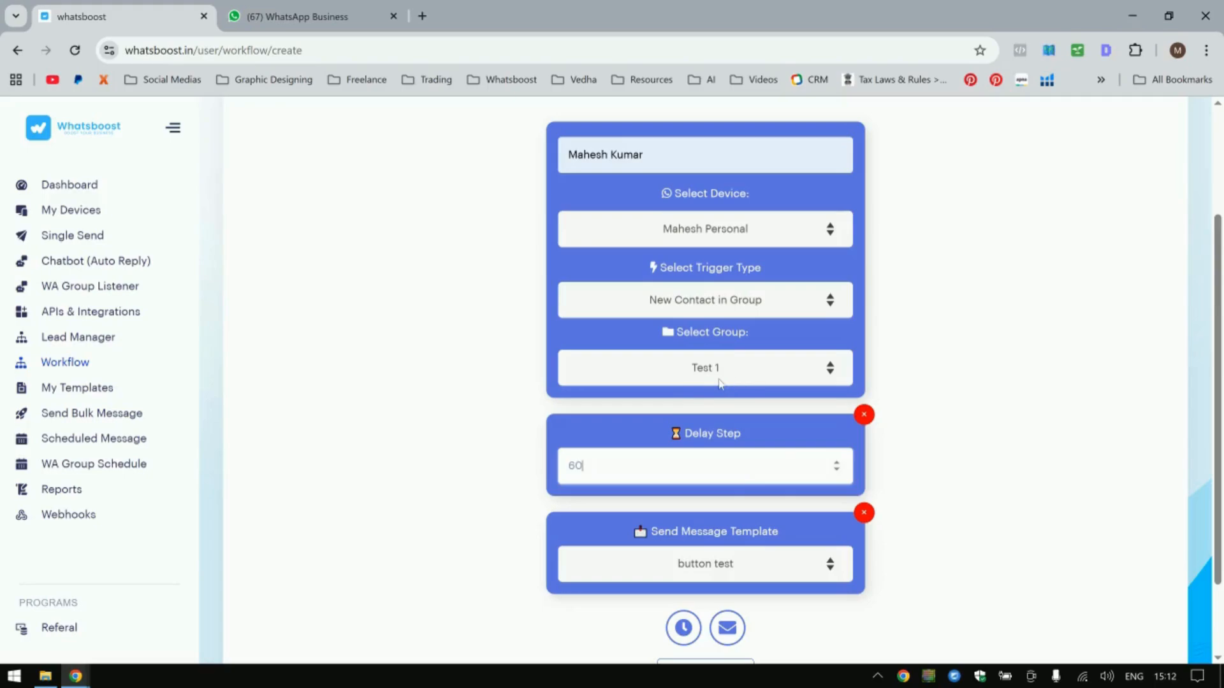
{"action": "left_click_drag", "start_coordinate": [636, 459], "coordinate": [541, 464]}
{"action": "key", "text": "ctrl+c"}
Add a second 60-minute delay step and another template step using Bloggers Interns 2.
{"action": "left_click", "coordinate": [683, 628]}
{"action": "scroll", "coordinate": [628, 544], "scroll_direction": "down", "scroll_amount": 3}
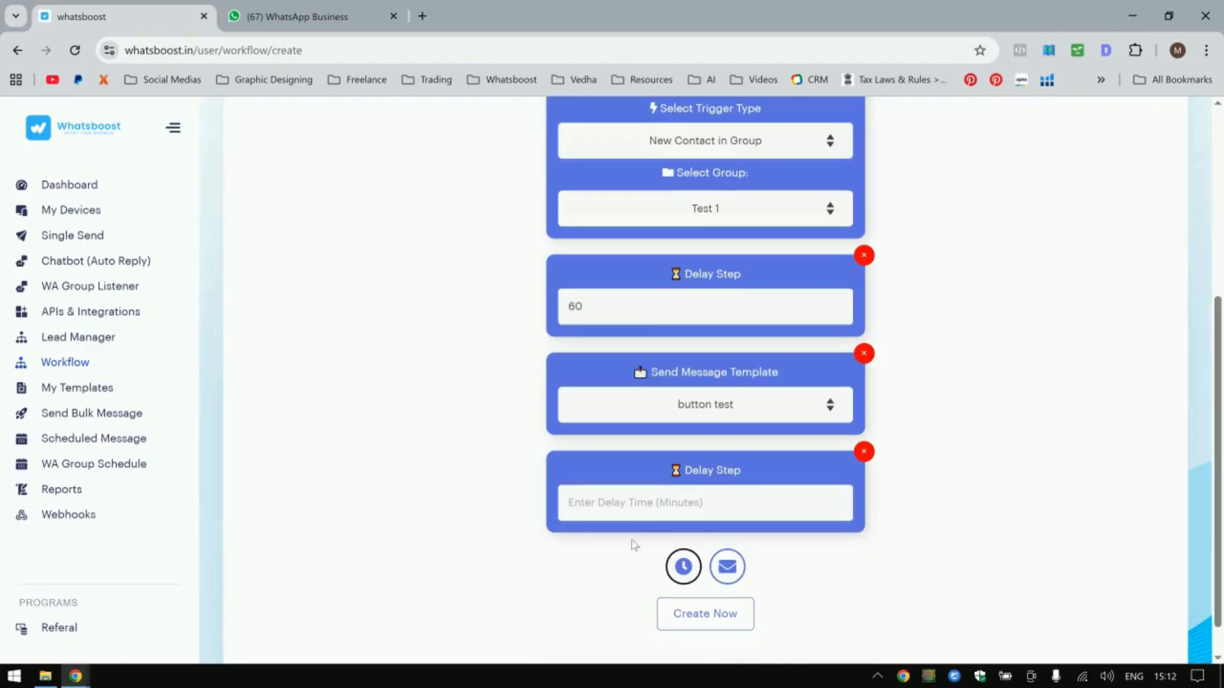
{"action": "left_click", "coordinate": [633, 508]}
{"action": "key", "text": "ctrl+v"}
{"action": "left_click", "coordinate": [727, 567]}
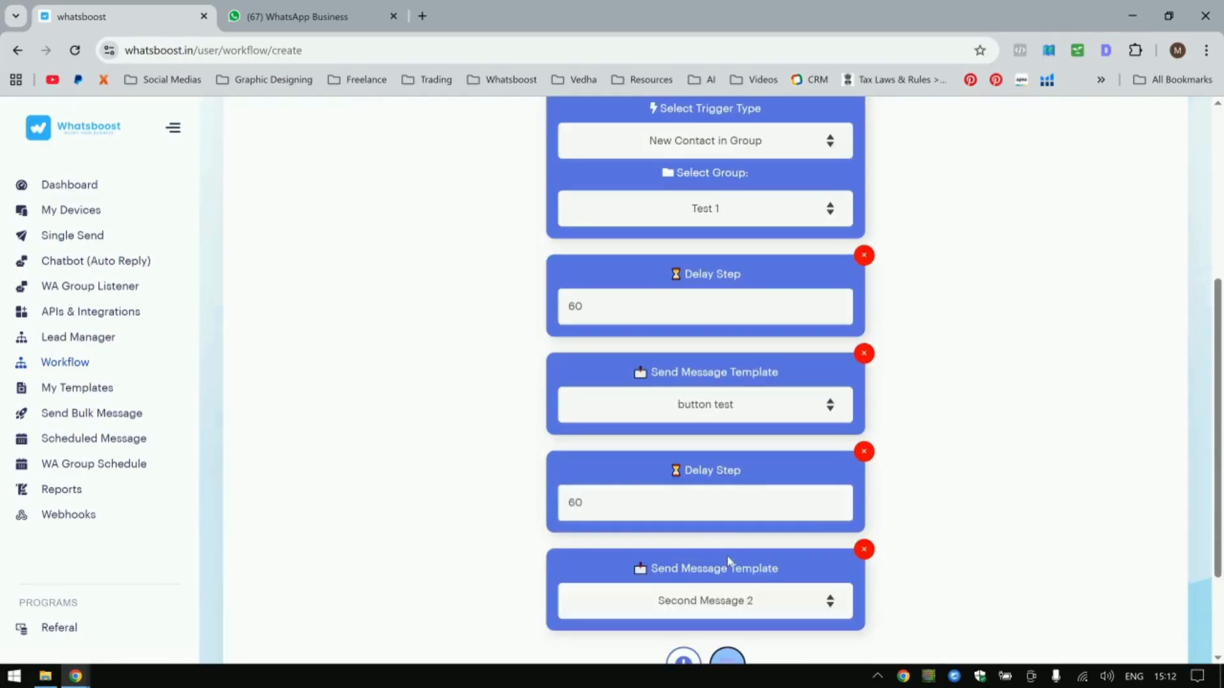
{"action": "left_click", "coordinate": [744, 605]}
{"action": "left_click", "coordinate": [740, 383]}
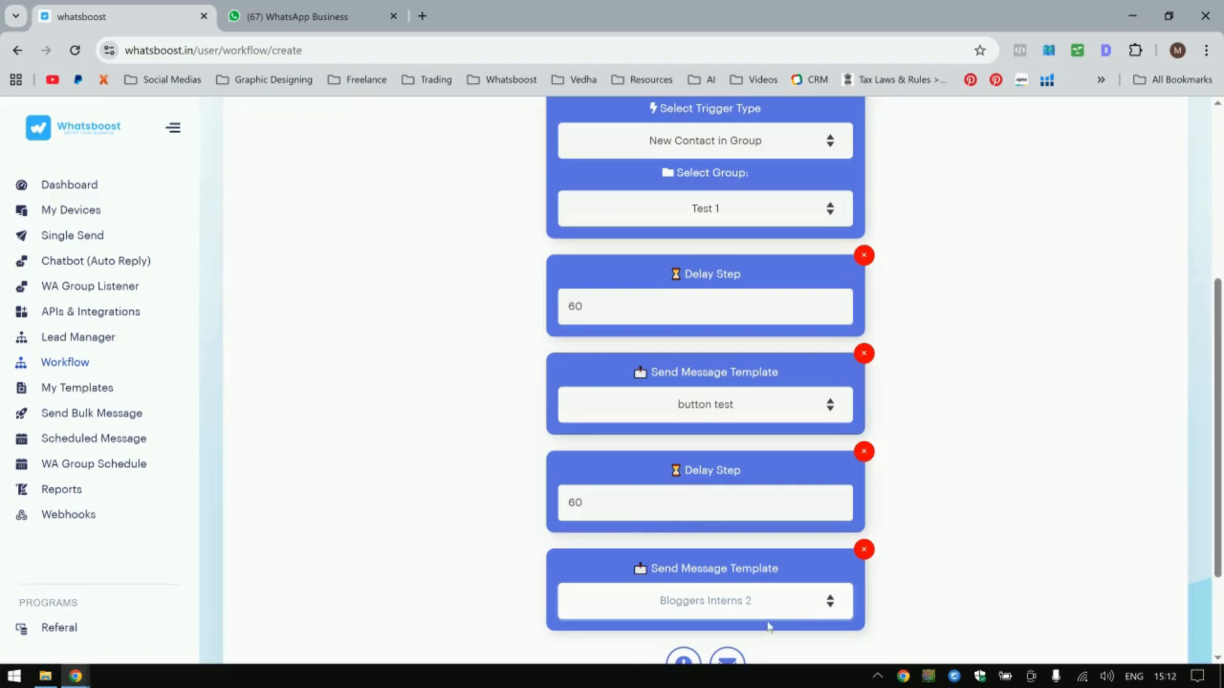
{"action": "scroll", "coordinate": [769, 627], "scroll_direction": "down", "scroll_amount": 2}
{"action": "left_click", "coordinate": [727, 527]}
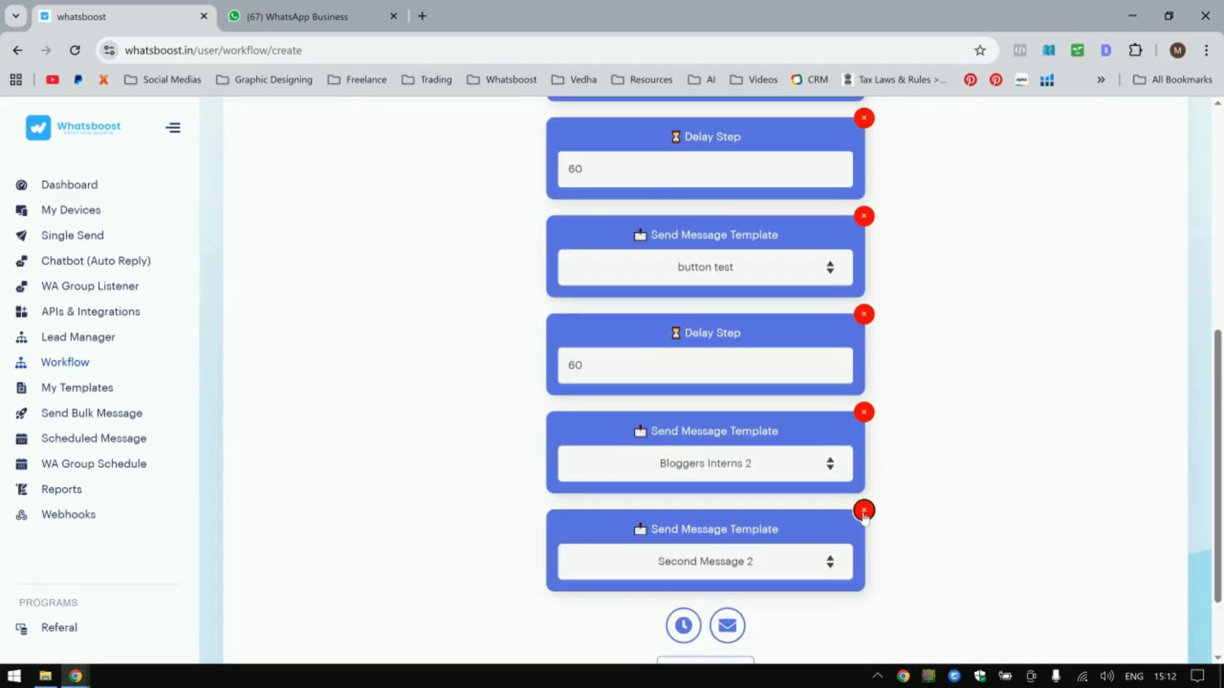
{"action": "left_click", "coordinate": [864, 512]}
{"action": "left_click", "coordinate": [727, 625]}
{"action": "left_click", "coordinate": [865, 511]}
Add a third delay step set to 1440 minutes.
{"action": "left_click", "coordinate": [682, 524]}
{"action": "left_click", "coordinate": [649, 555]}
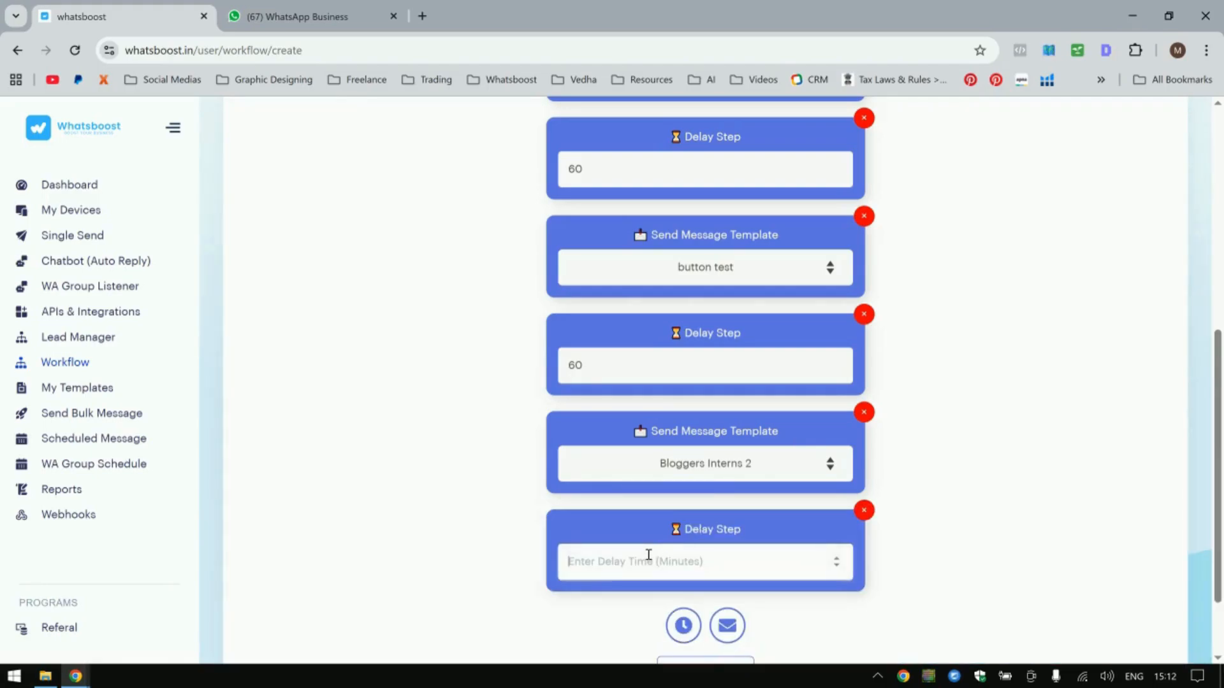
{"action": "type", "text": "1440"}
{"action": "left_click_drag", "start_coordinate": [658, 566], "coordinate": [563, 565]}
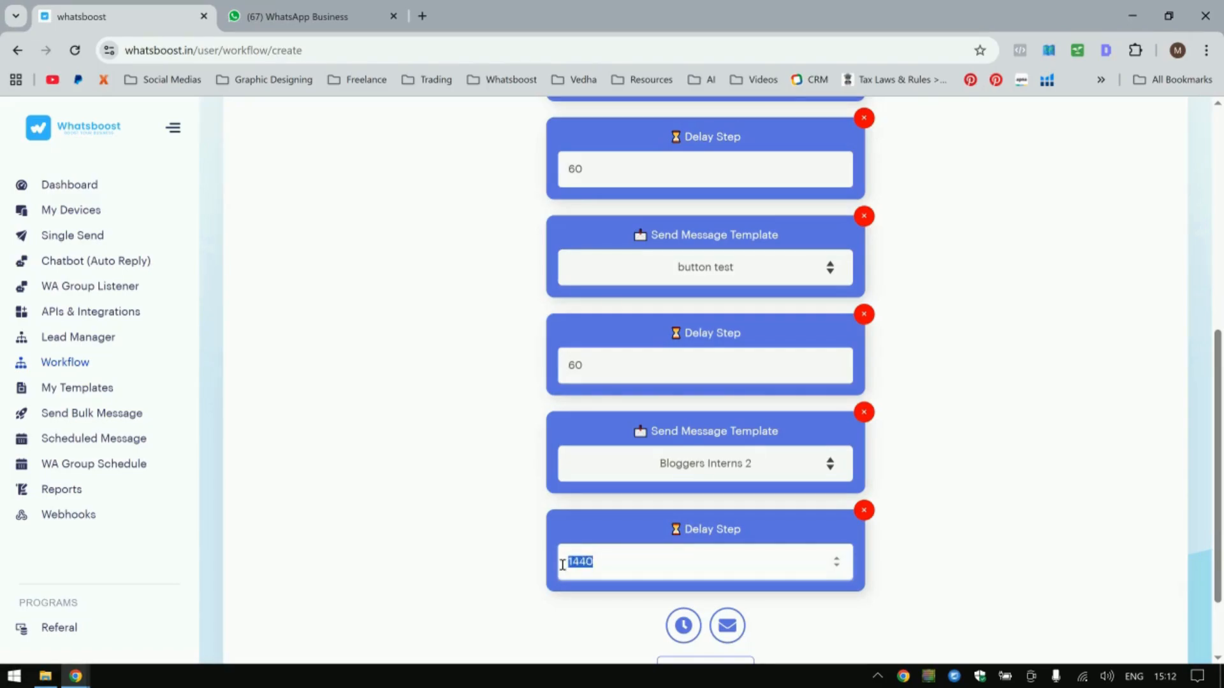
Add a final send-message-template step using Second Message 2.
{"action": "left_click", "coordinate": [727, 625]}
{"action": "scroll", "coordinate": [701, 536], "scroll_direction": "down", "scroll_amount": 3}
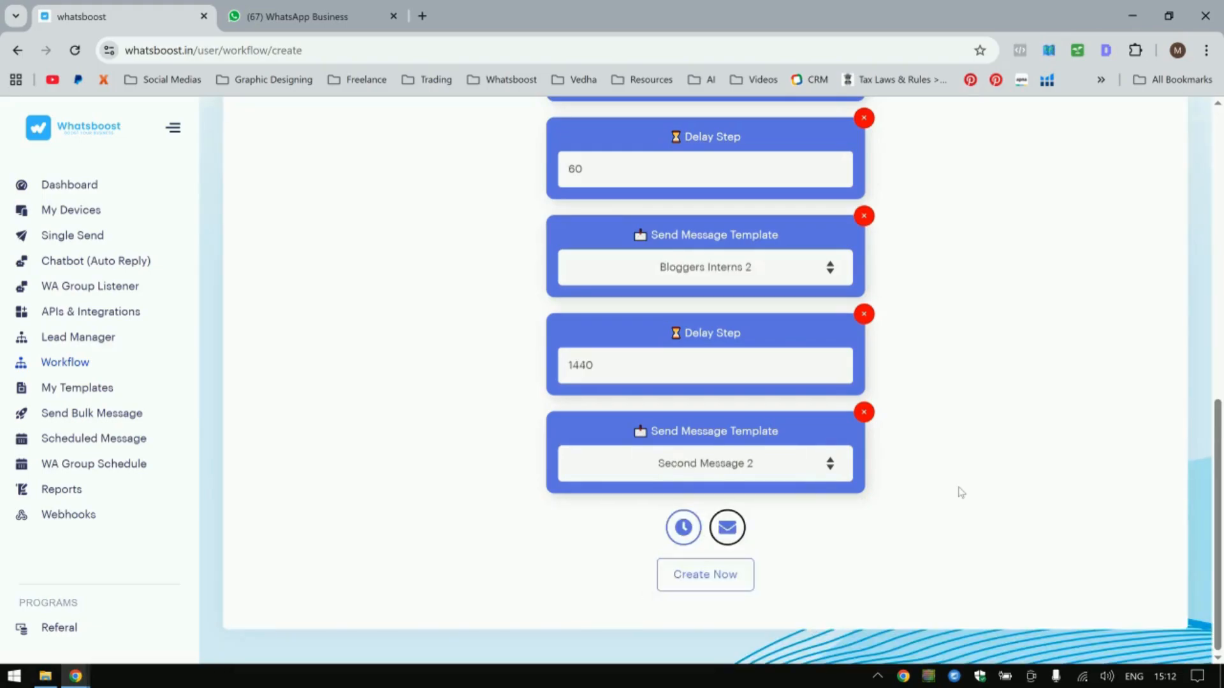
{"action": "scroll", "coordinate": [959, 492], "scroll_direction": "up", "scroll_amount": 7}
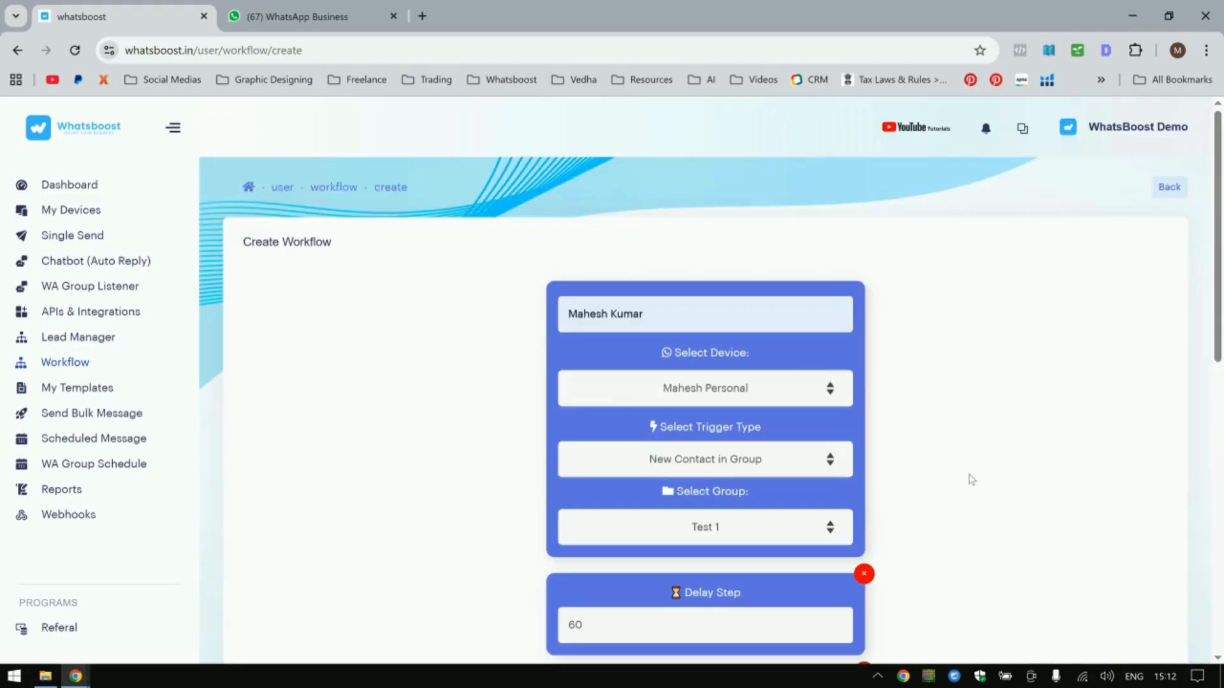
Leave the workflow editor without creating it and open the Lead Manager contacts list.
{"action": "left_click", "coordinate": [1171, 190]}
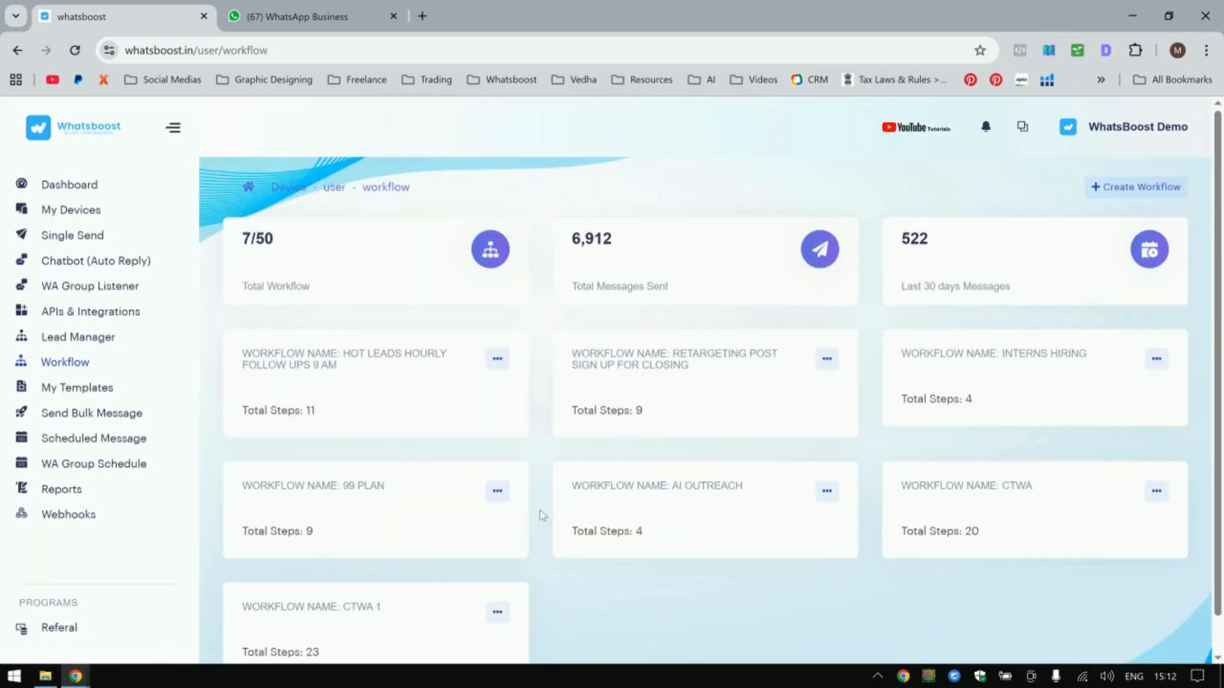
{"action": "left_click", "coordinate": [79, 340]}
{"action": "left_click", "coordinate": [357, 222]}
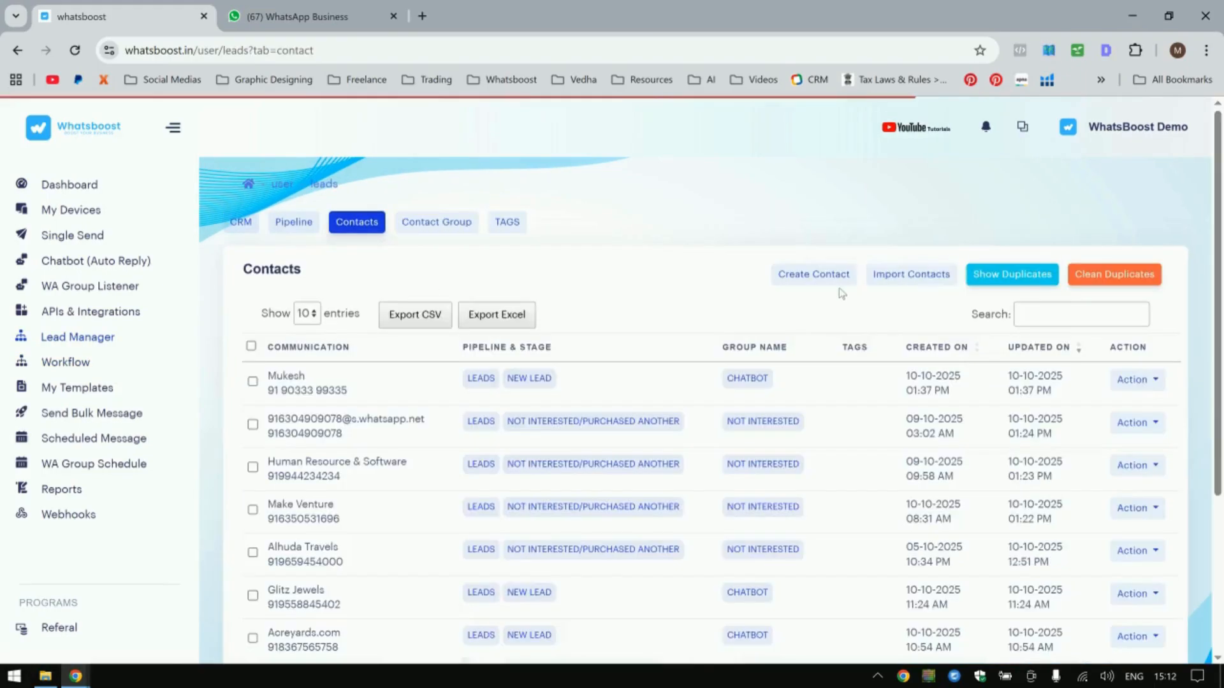
Download the sample contact CSV from the Import Contacts dialog and open it.
{"action": "left_click", "coordinate": [911, 274]}
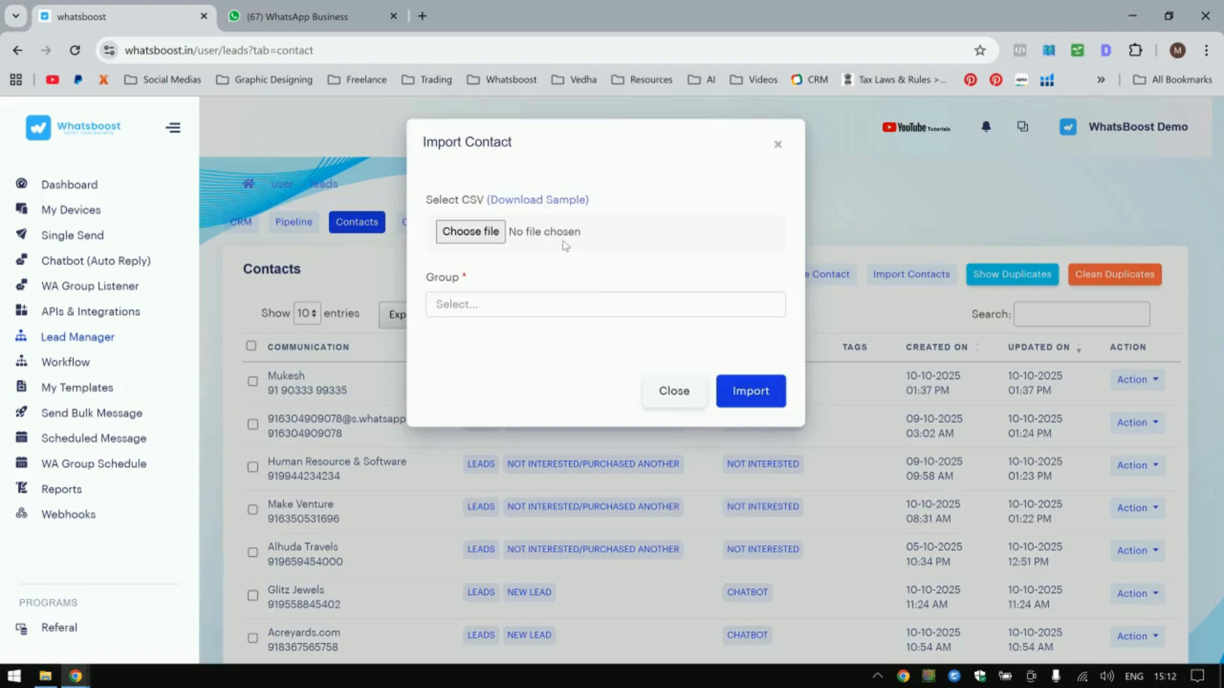
{"action": "left_click", "coordinate": [539, 200]}
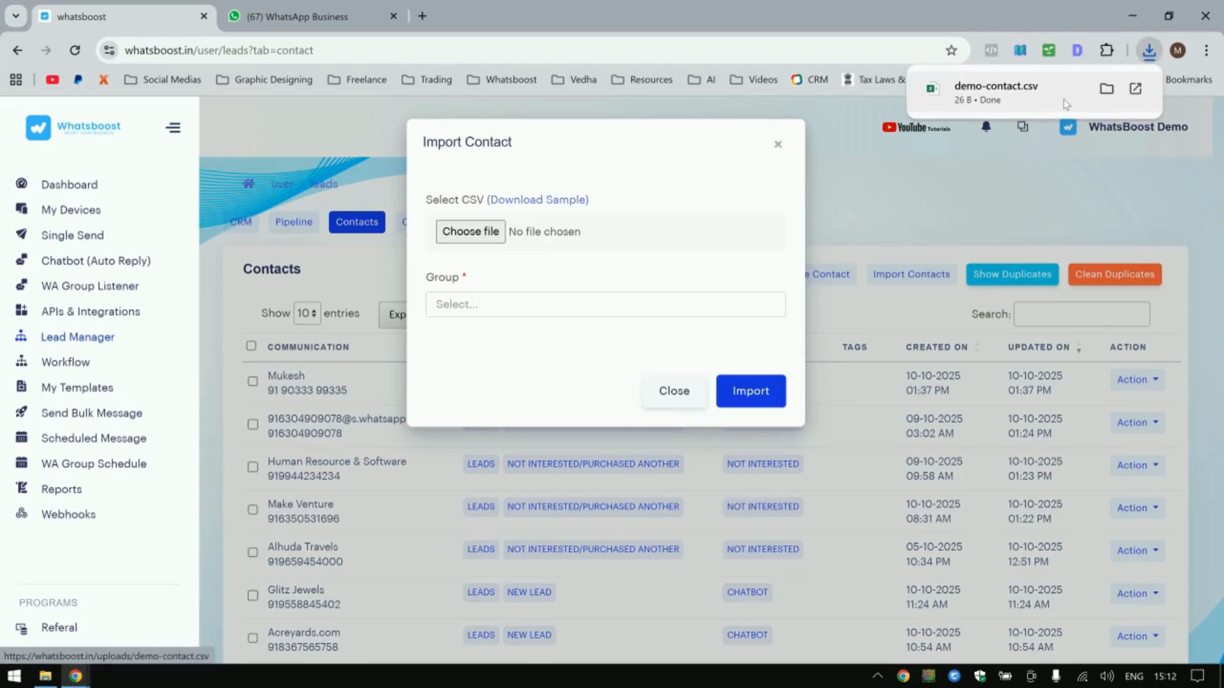
{"action": "left_click", "coordinate": [1017, 98]}
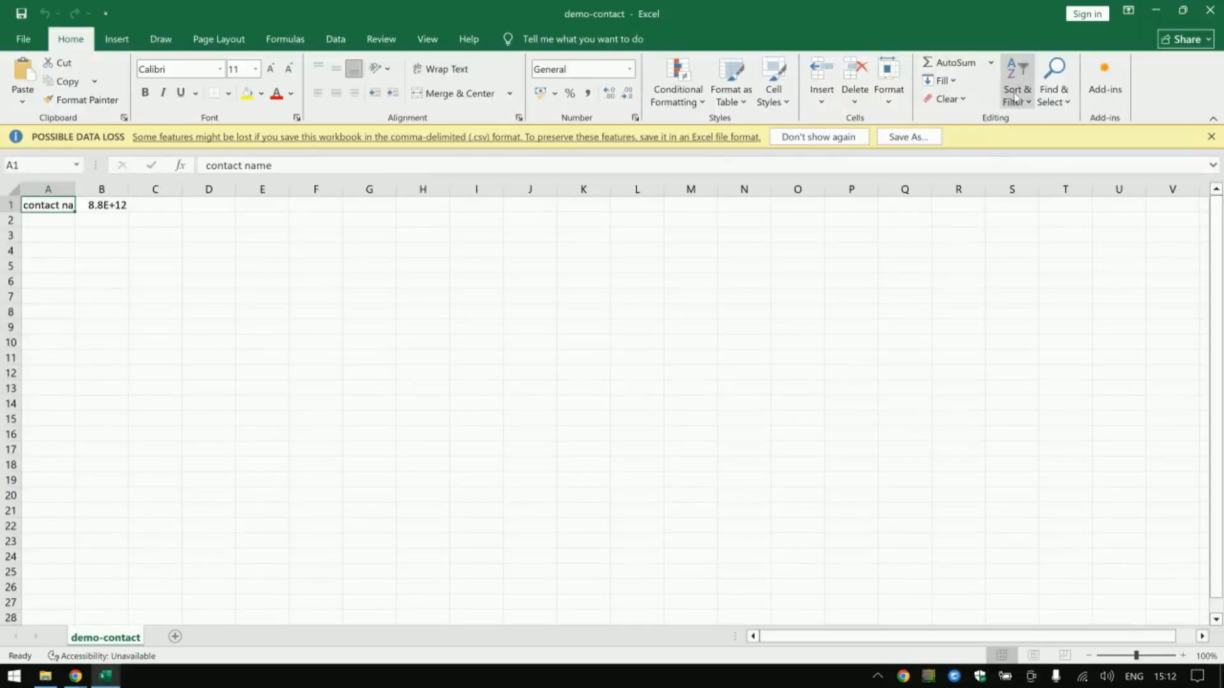
Widen column A to fit the contact name header in the sample CSV.
{"action": "double_click", "coordinate": [75, 189]}
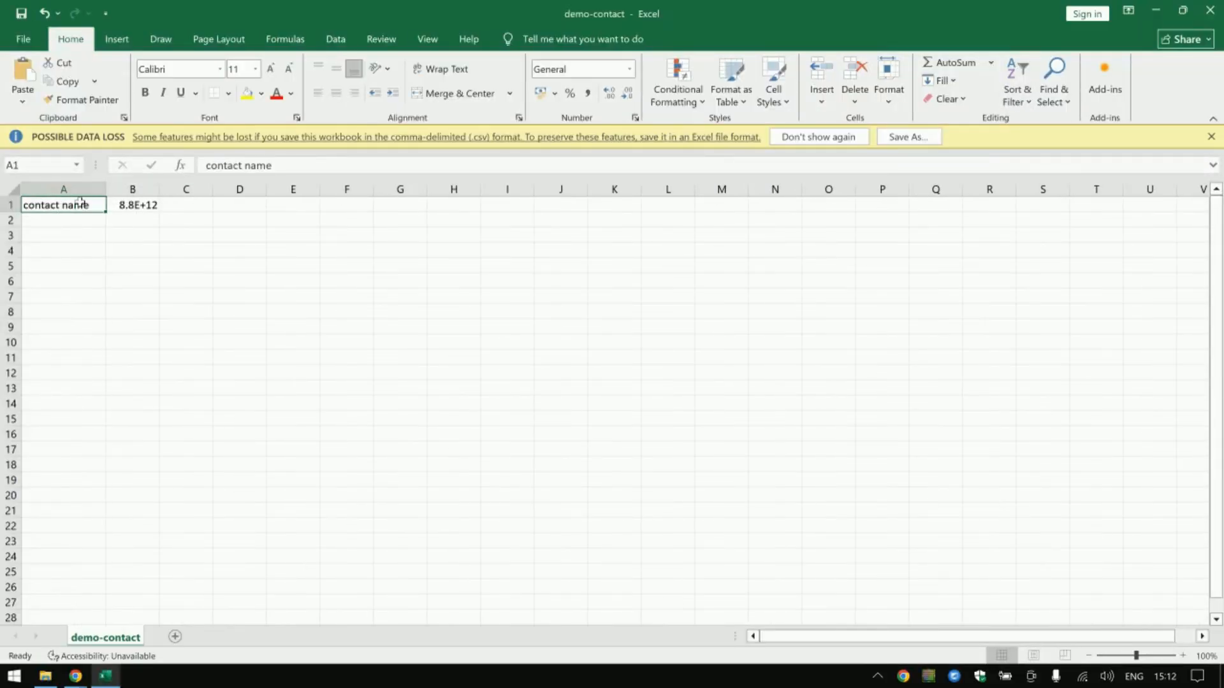
{"action": "left_click", "coordinate": [931, 127]}
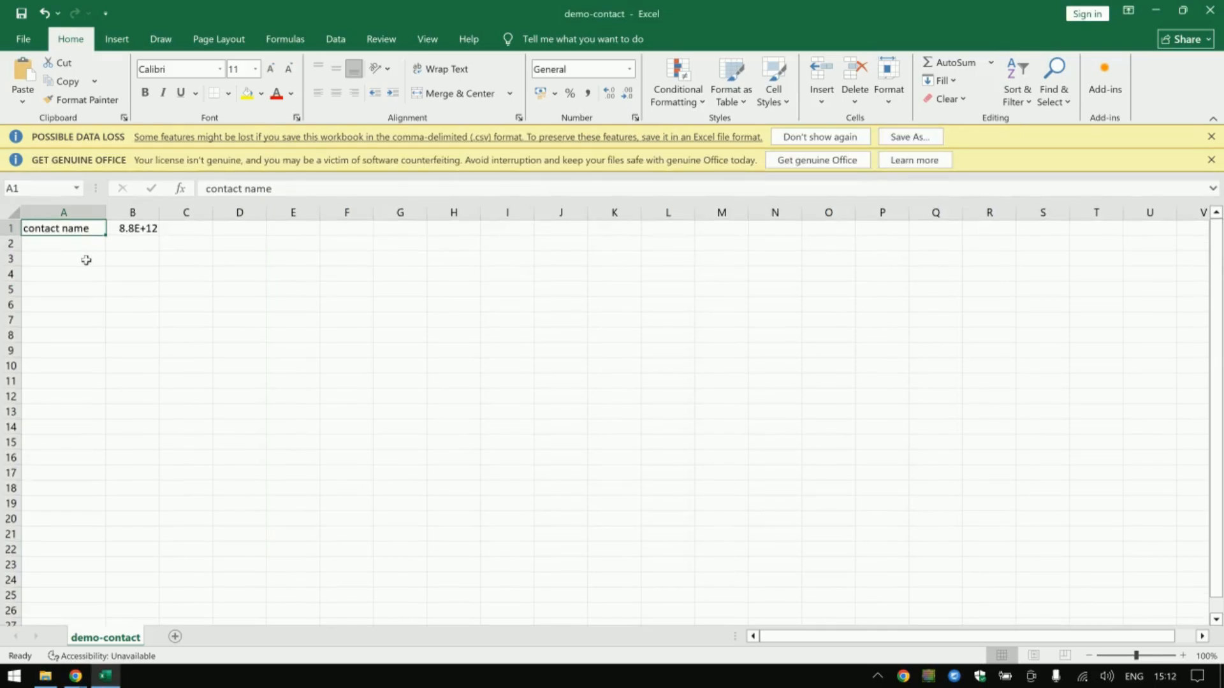
Widen column B to show the full sample phone number, then close the CSV workbook without saving.
{"action": "left_click_drag", "start_coordinate": [71, 245], "coordinate": [65, 582]}
{"action": "left_click_drag", "start_coordinate": [159, 212], "coordinate": [240, 213]}
{"action": "left_click", "coordinate": [193, 228]}
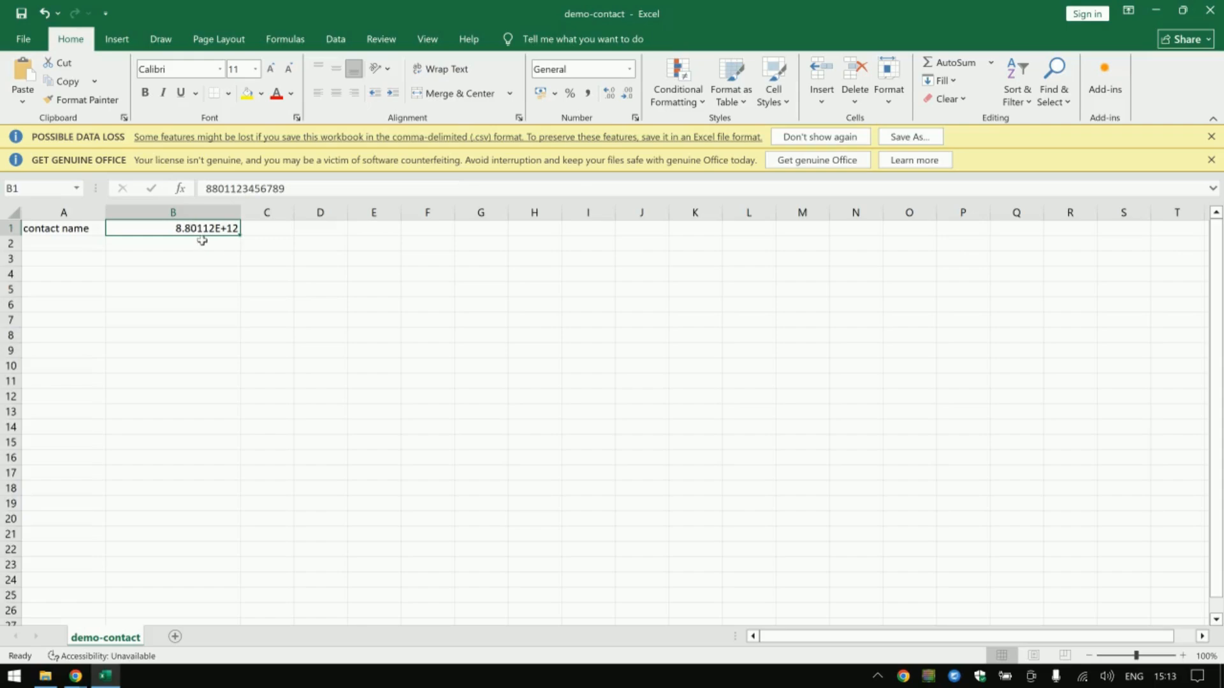
{"action": "left_click", "coordinate": [1210, 10]}
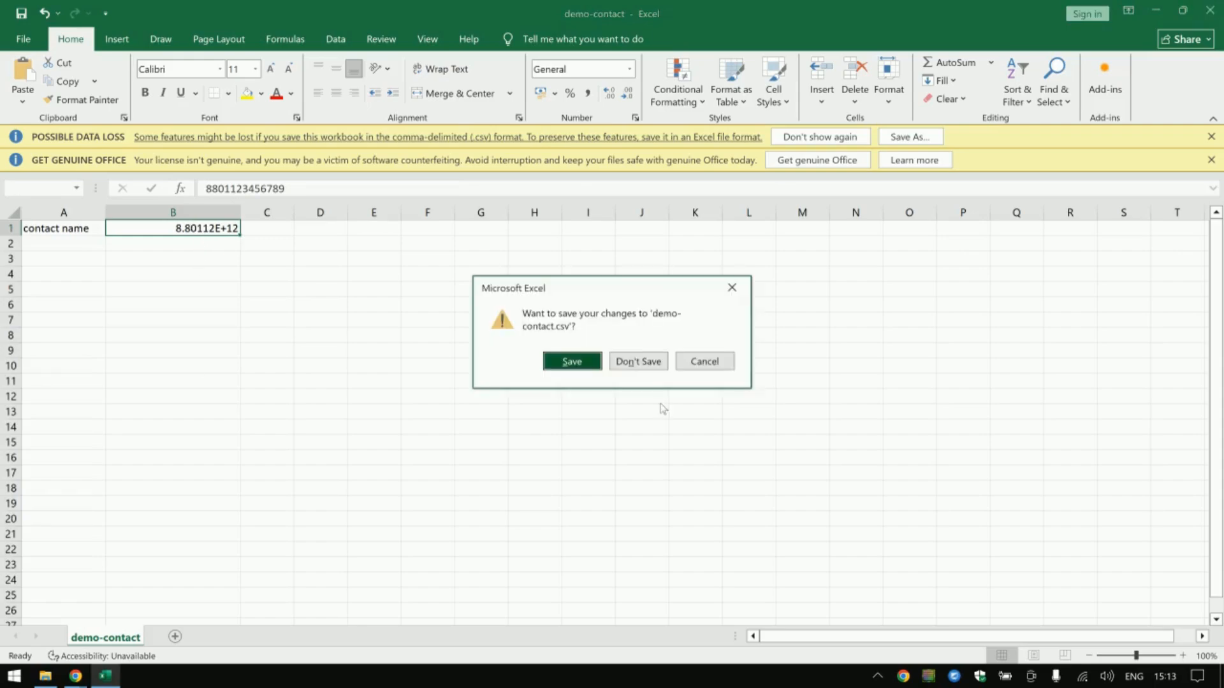
{"action": "left_click", "coordinate": [641, 361]}
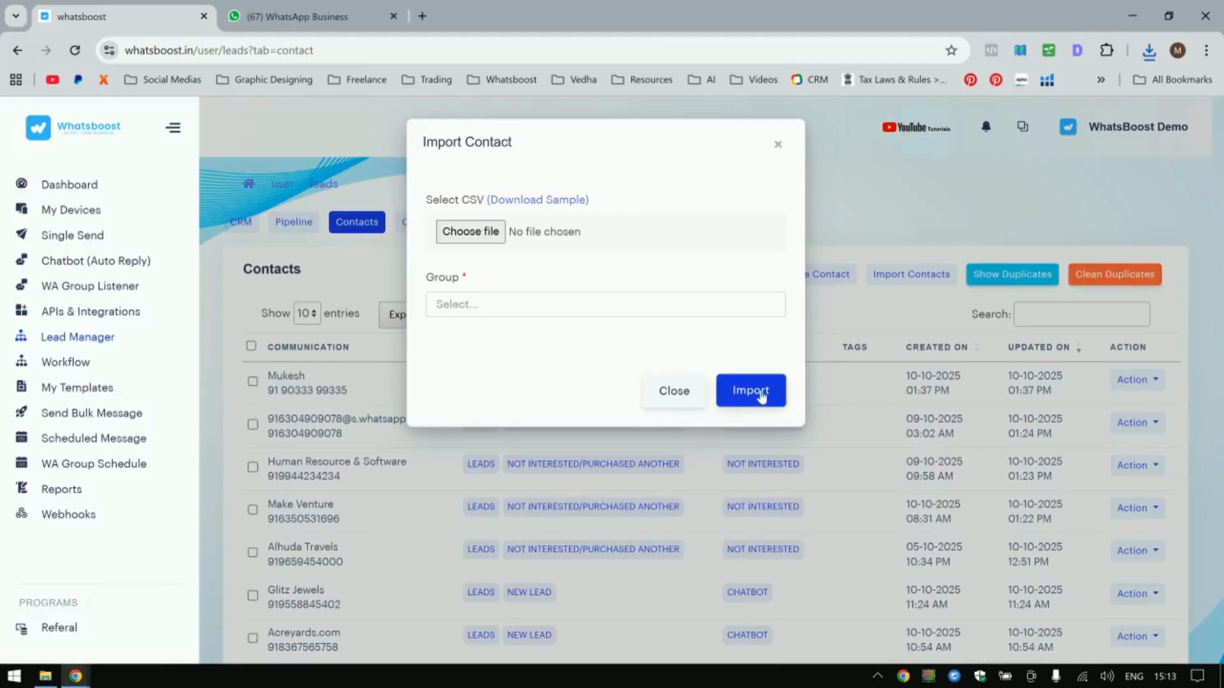
Pick the Sign Ups group in the Import Contact dialog, then close the dialog without importing.
{"action": "left_click", "coordinate": [543, 309]}
{"action": "left_click", "coordinate": [485, 401]}
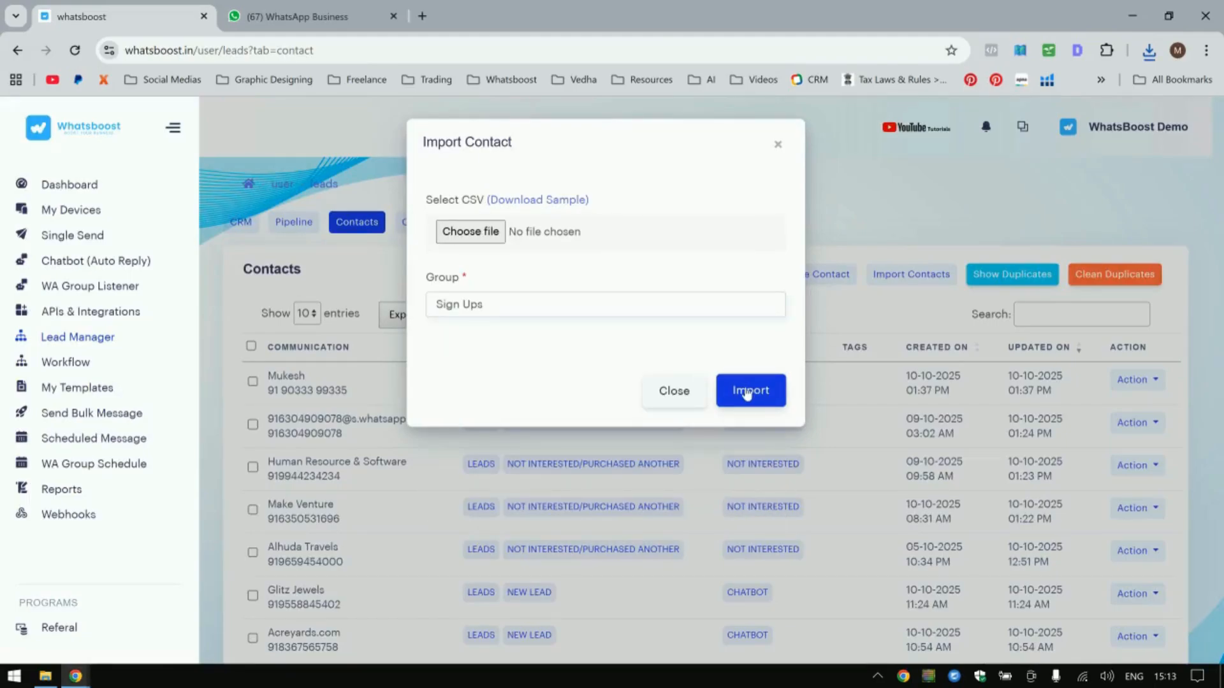
{"action": "left_click", "coordinate": [682, 402]}
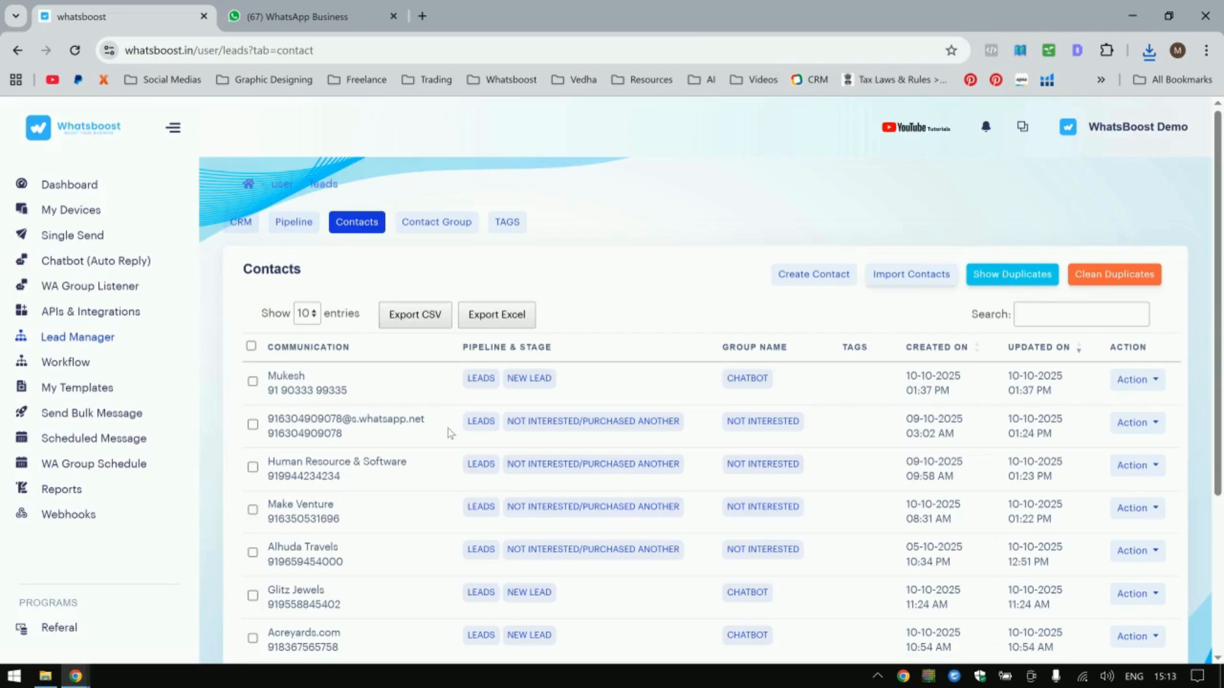
Open the Chatbot (Auto Reply), WA Group Listener and WA Group Schedule pages in turn to review them.
{"action": "left_click", "coordinate": [114, 261]}
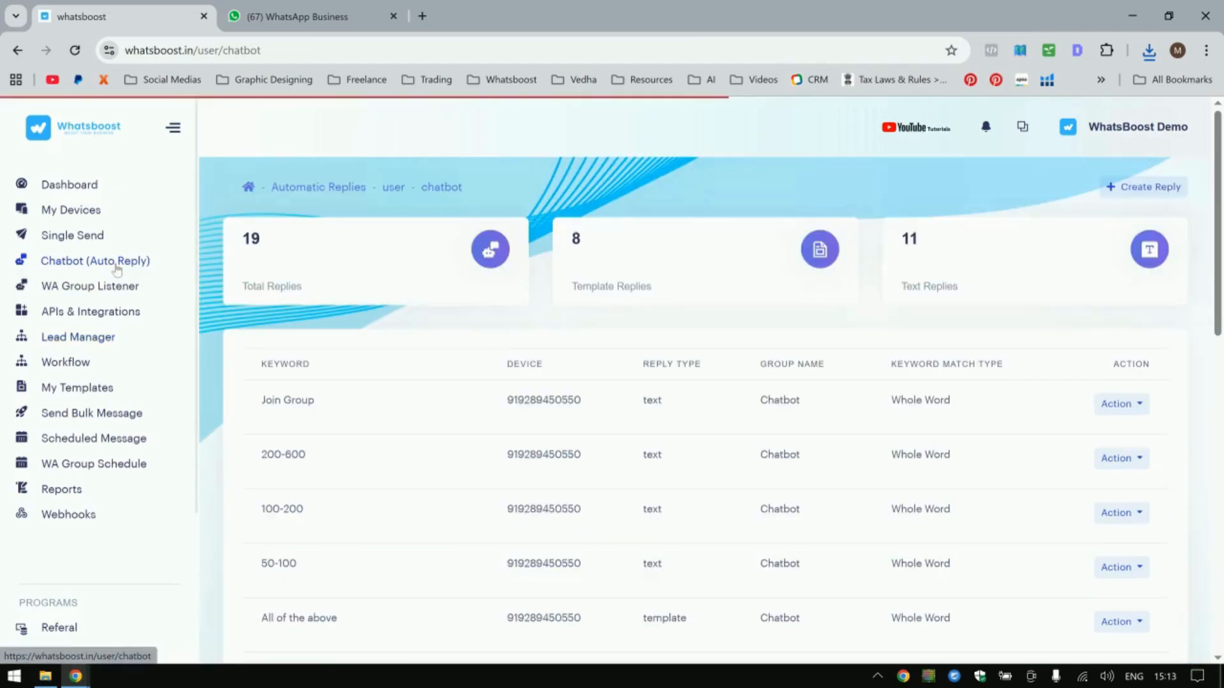
{"action": "left_click", "coordinate": [118, 289]}
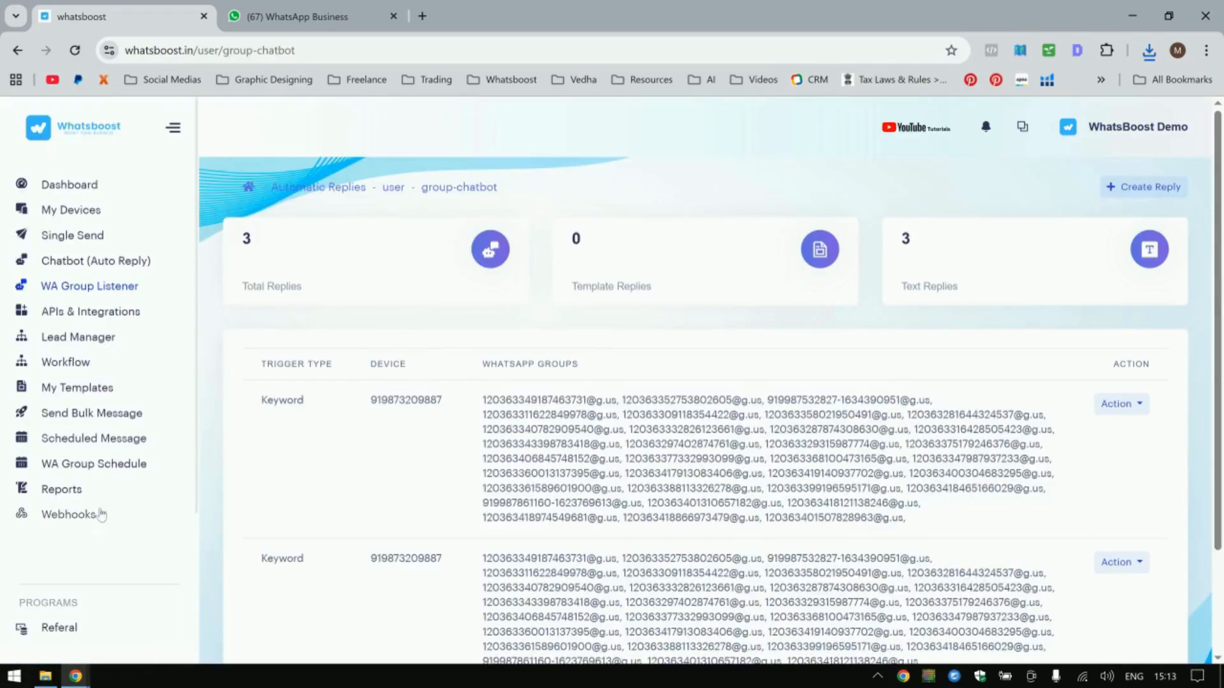
{"action": "left_click", "coordinate": [105, 465]}
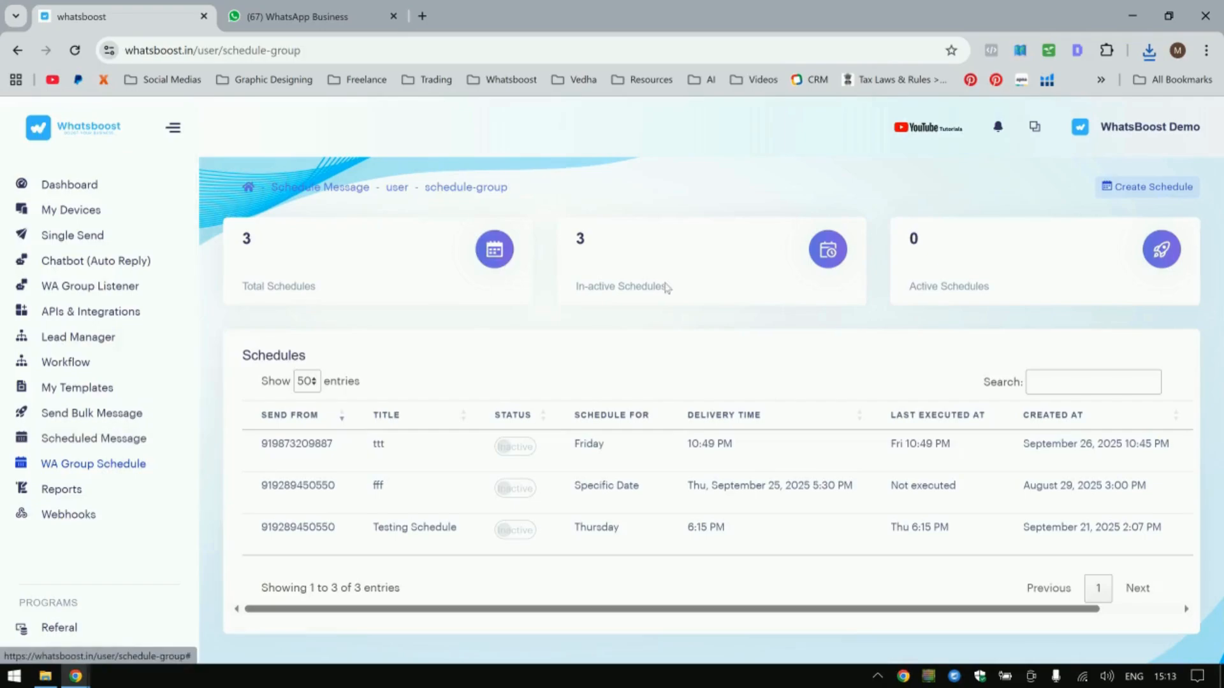